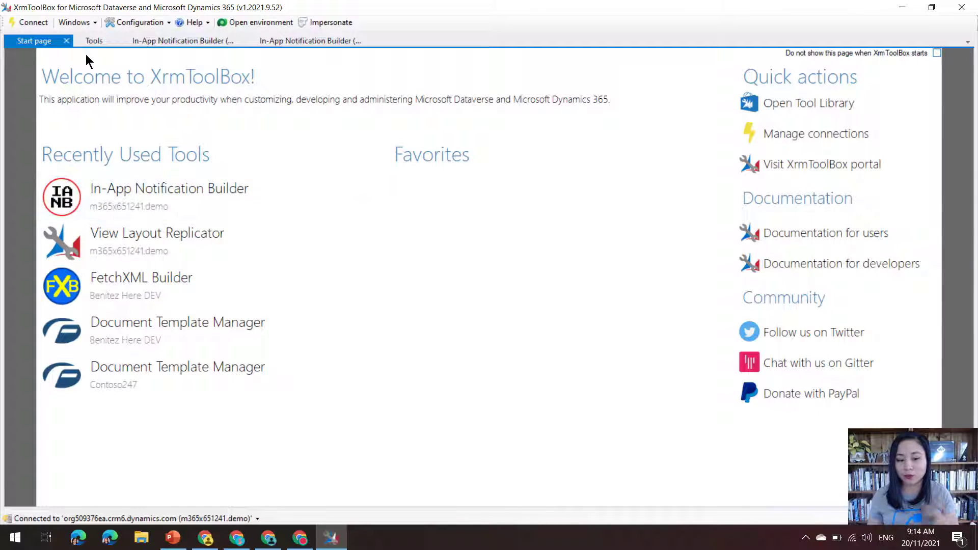
Step: Open the In-App Notification Builder from the tools list and choose Claims as the app
left_click(160, 23)
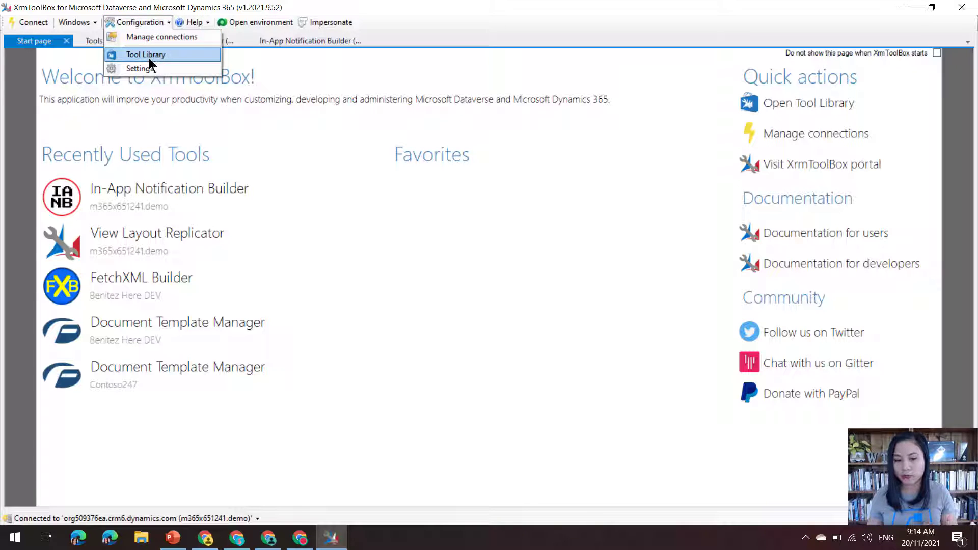
left_click(78, 38)
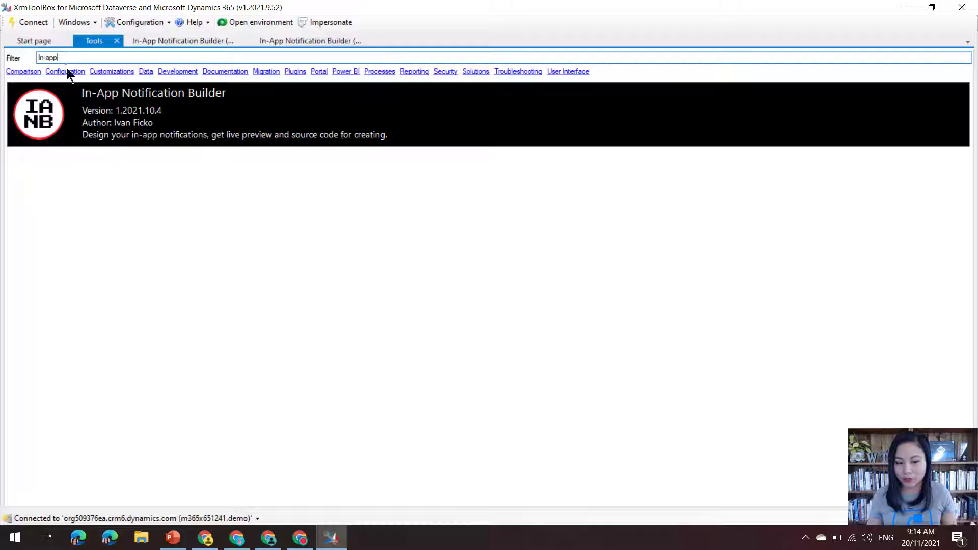
left_click(85, 124)
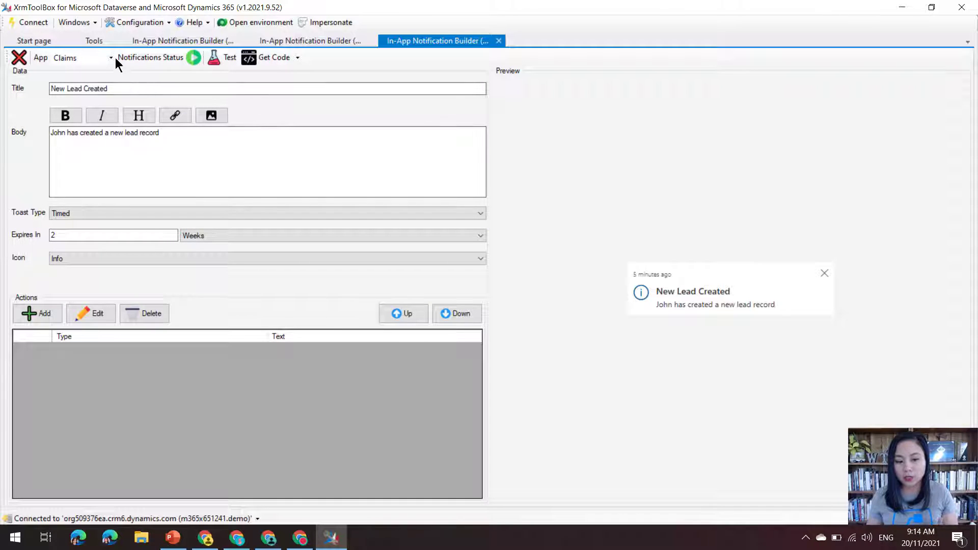
left_click(111, 60)
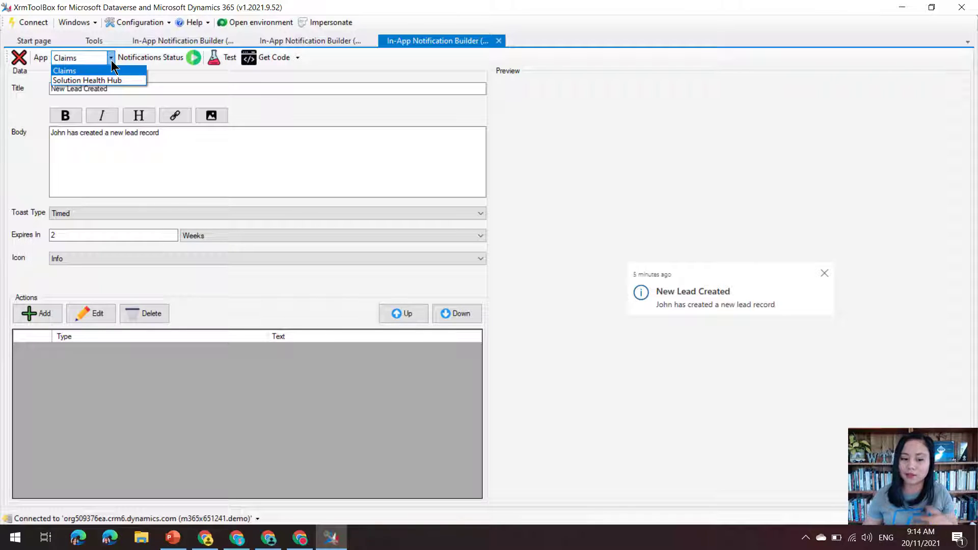
left_click(92, 71)
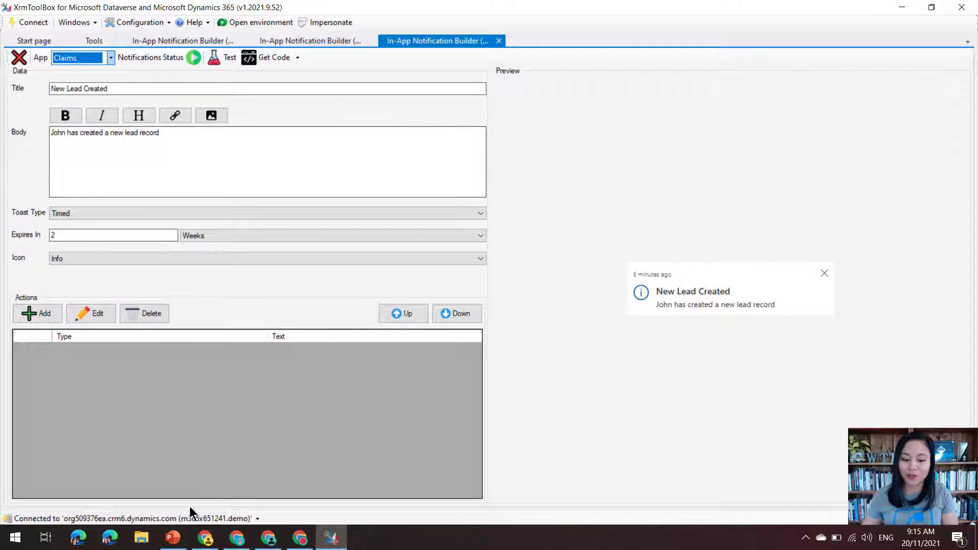
Step: Consult the browser documentation on enabling in-app notifications, and return to XrmToolBox to view the code output options
left_click(206, 537)
left_click(544, 11)
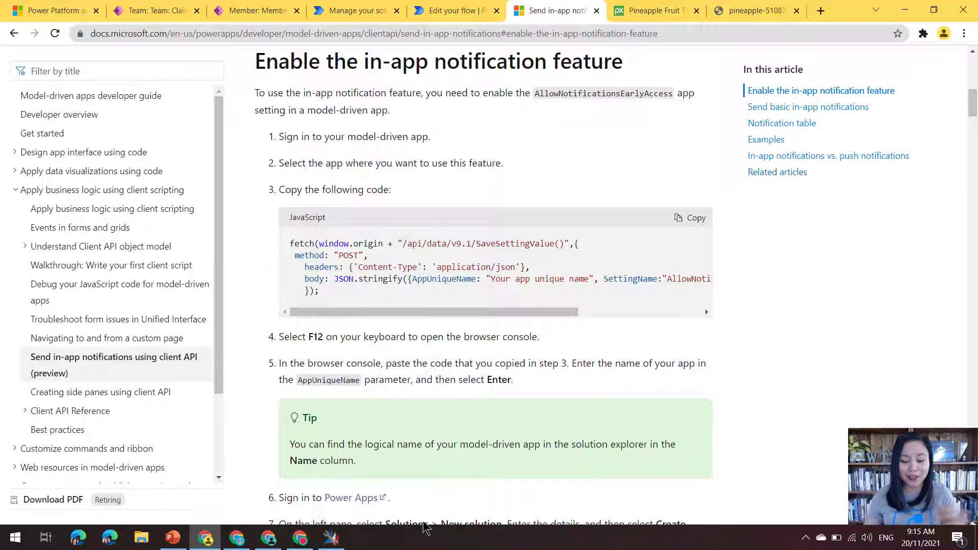
left_click(331, 538)
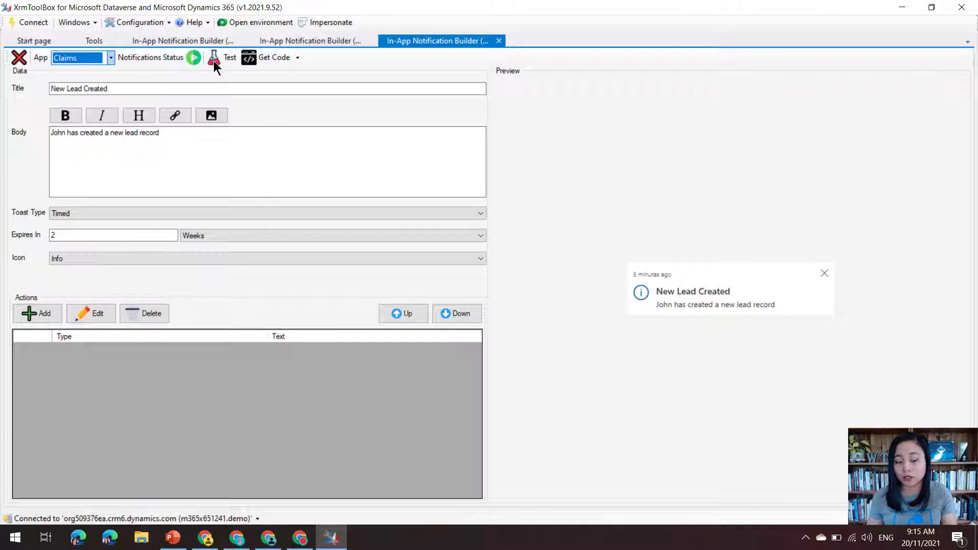
left_click(299, 57)
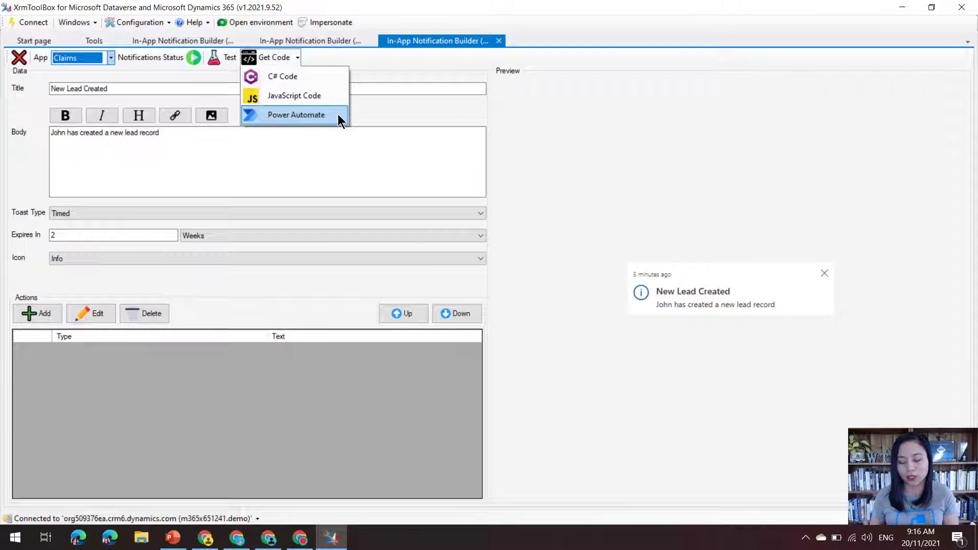
left_click(357, 153)
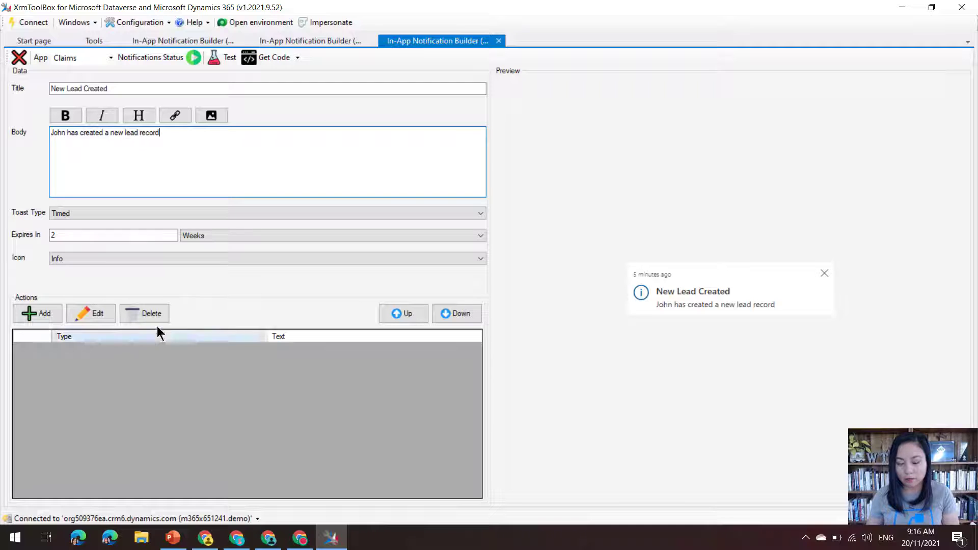
Step: Replace the notification title with "New Claims created"
left_click(166, 87)
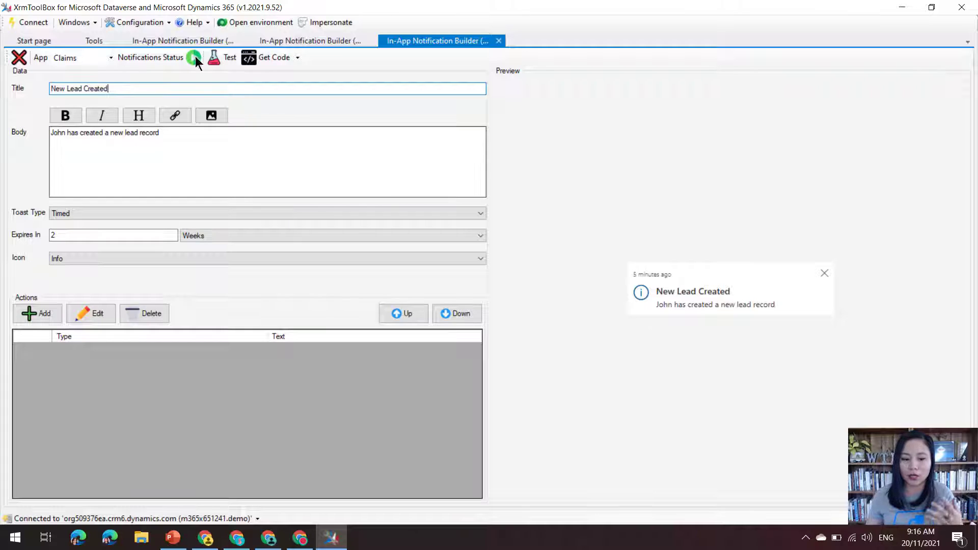
left_click_drag(117, 94, 9, 112)
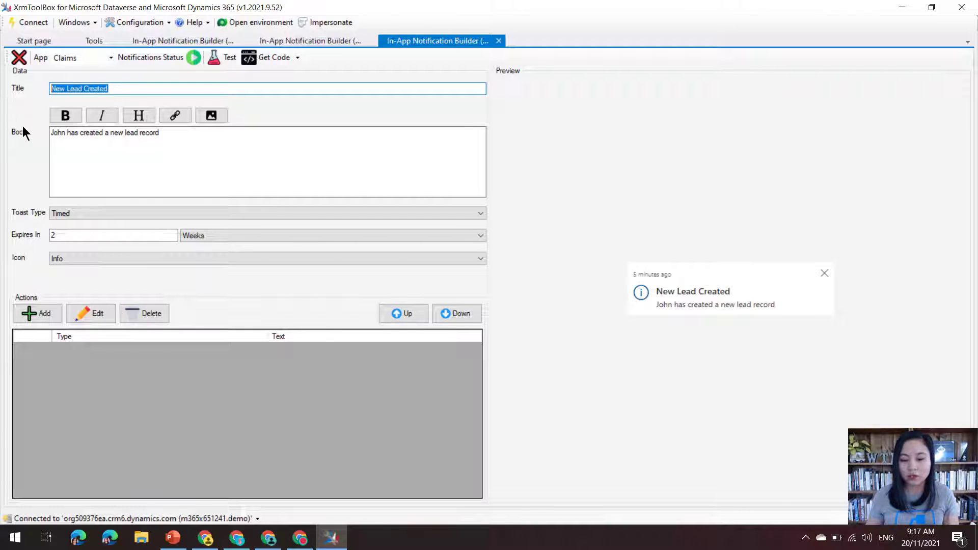
type("Ne")
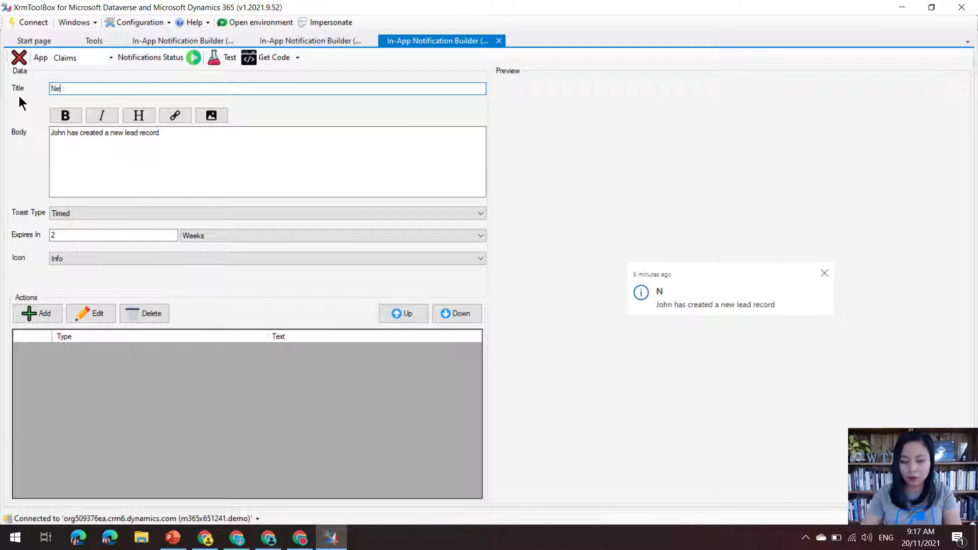
type("w Claims")
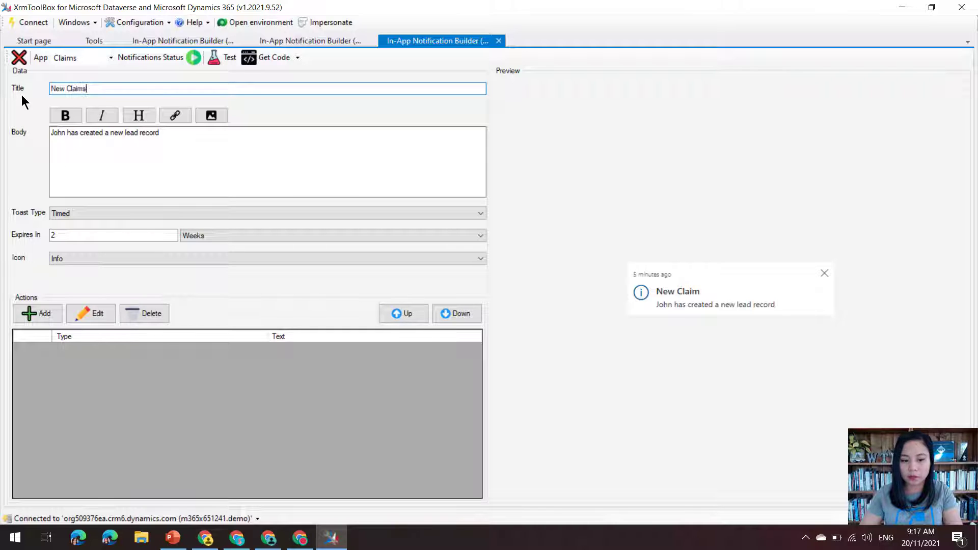
type(" created")
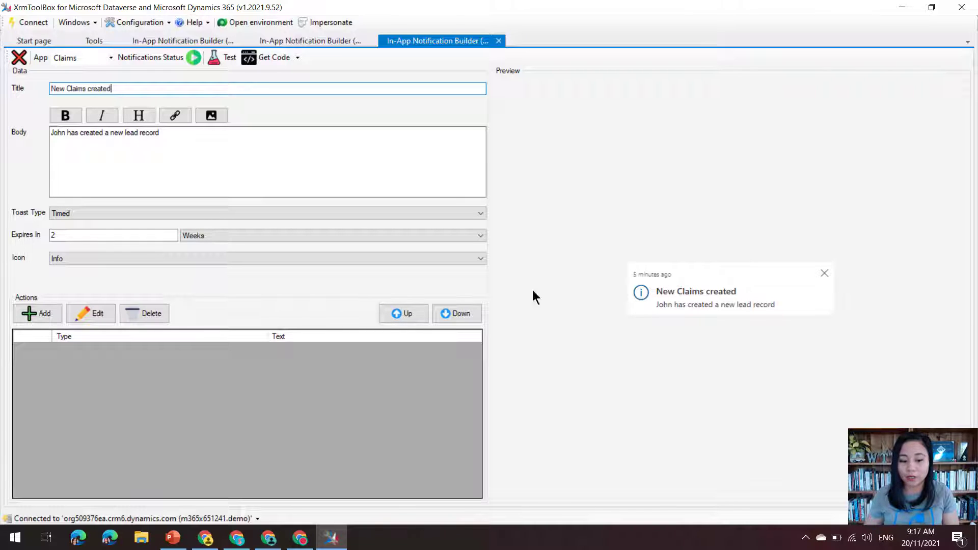
Step: Replace the notification body with "A new claim has been created that requires an assessor." and make "new" bold
left_click_drag(203, 140, 51, 134)
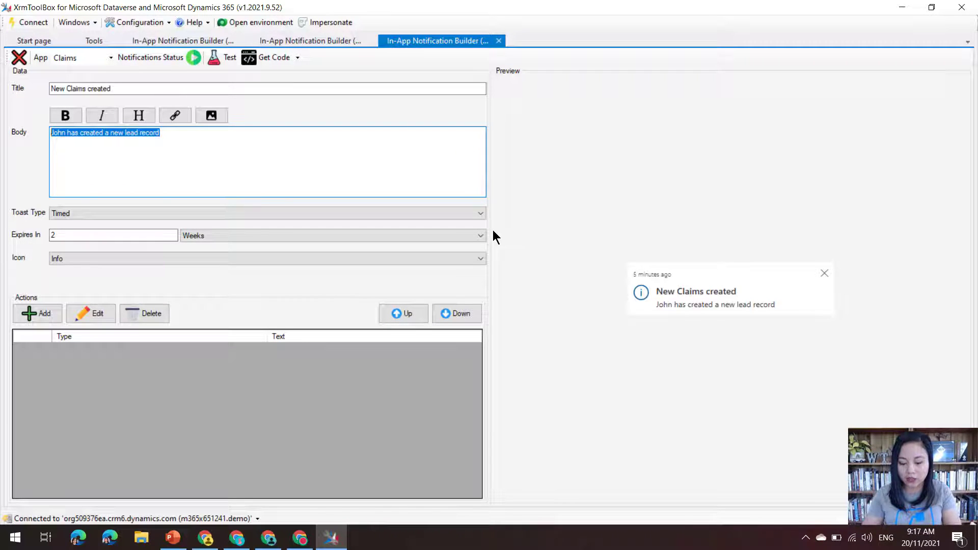
type("A new claims")
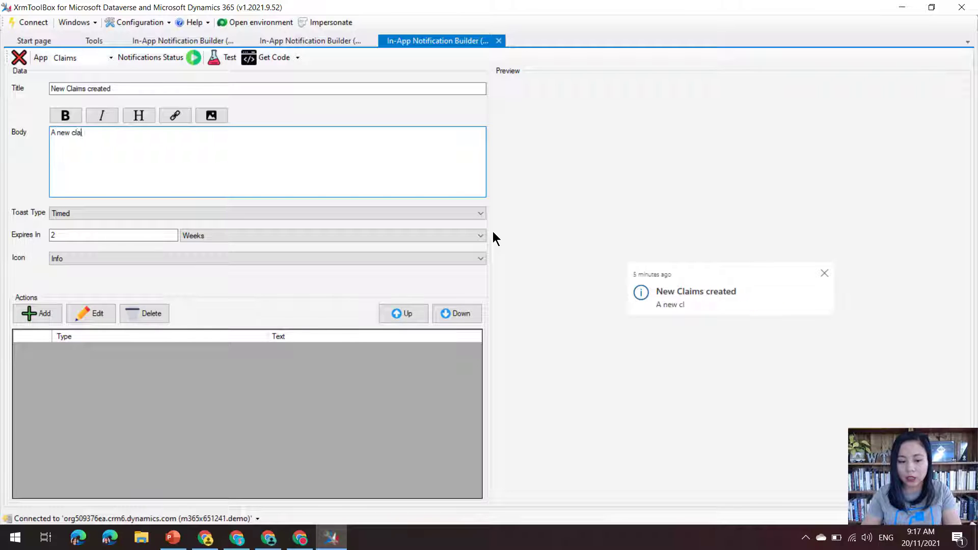
key("BackSpace")
key("BackSpace")
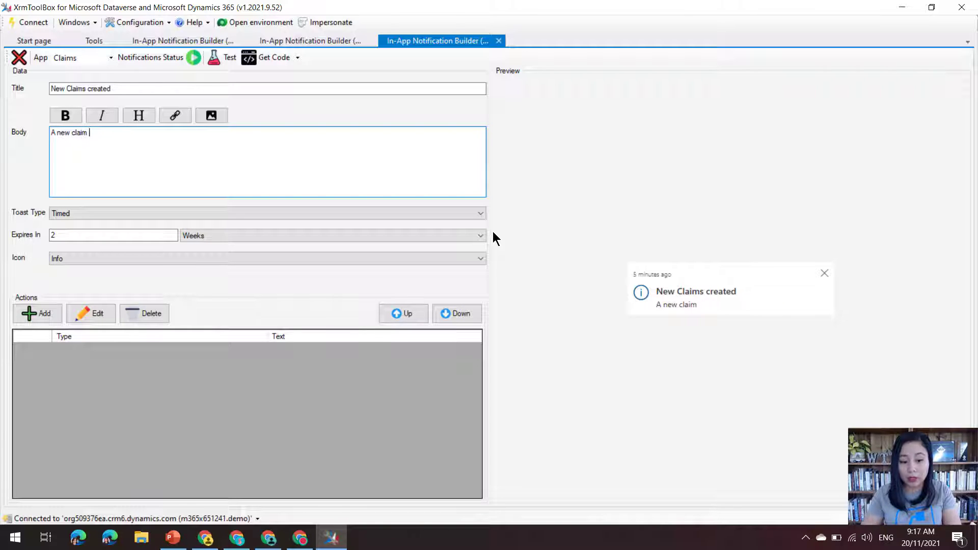
type("has been created tha")
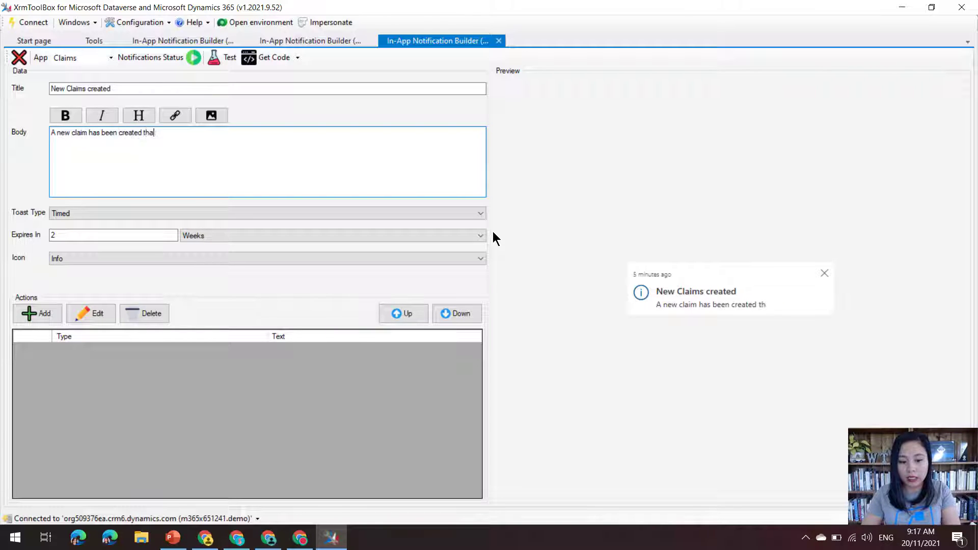
type("t requires an assessor.")
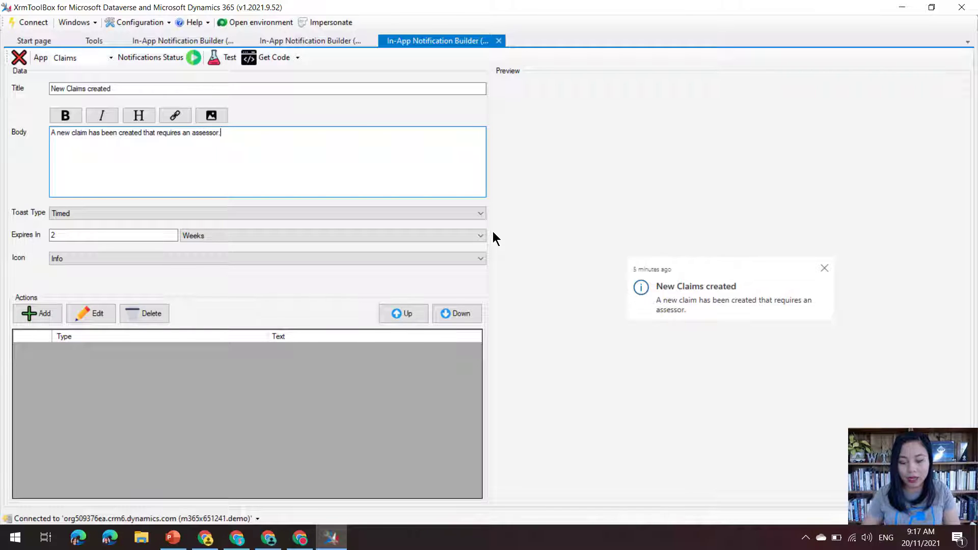
left_click_drag(57, 134, 74, 135)
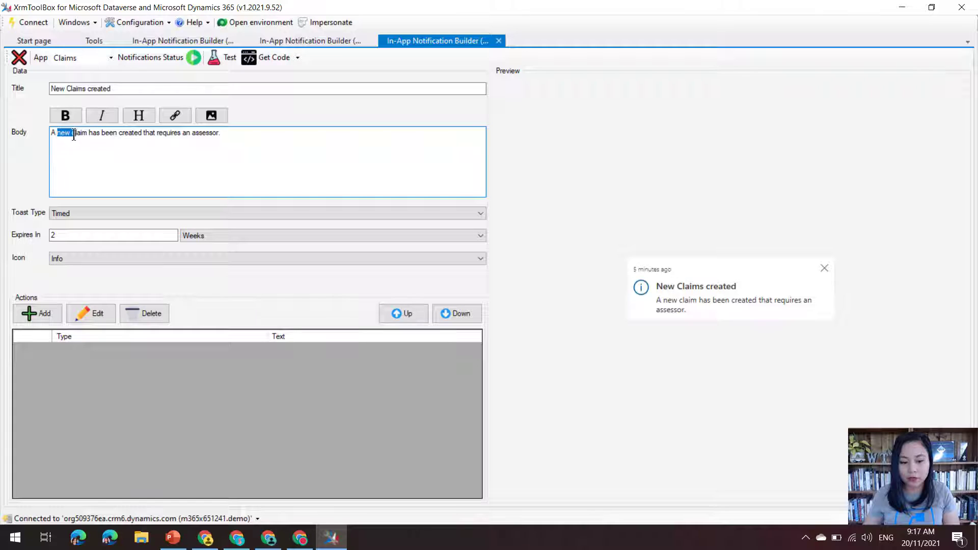
left_click(67, 114)
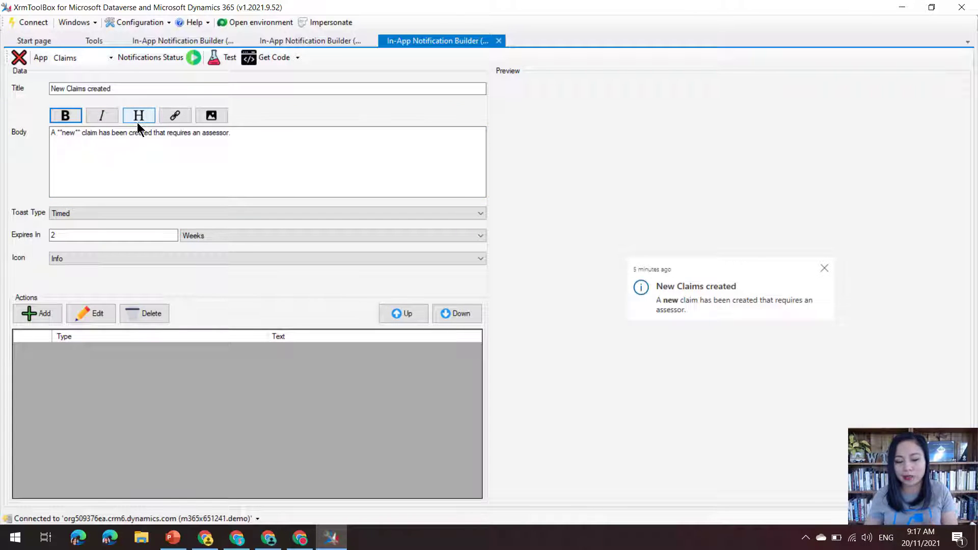
Step: Append "Click" to the body text and copy the address of the in-app notifications documentation page from the browser
left_click(242, 132)
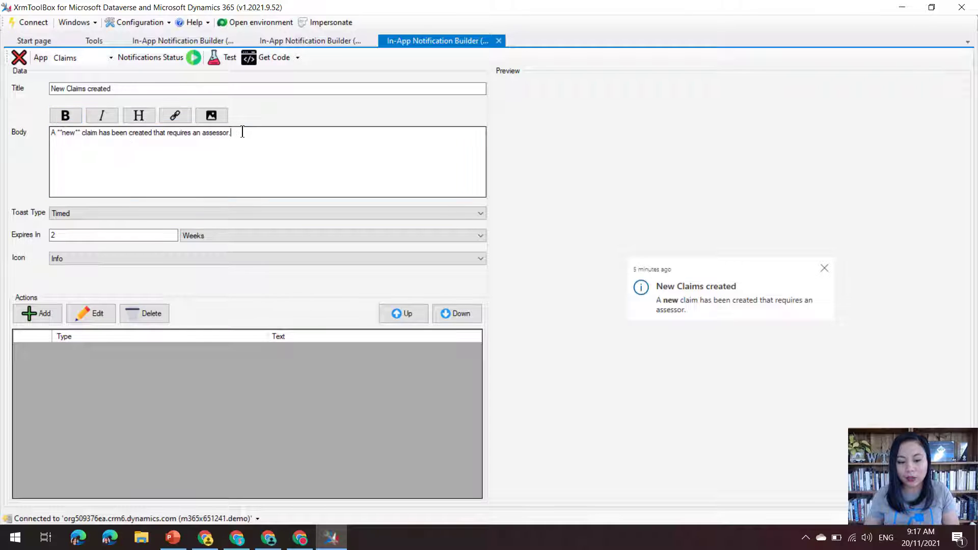
type("Click")
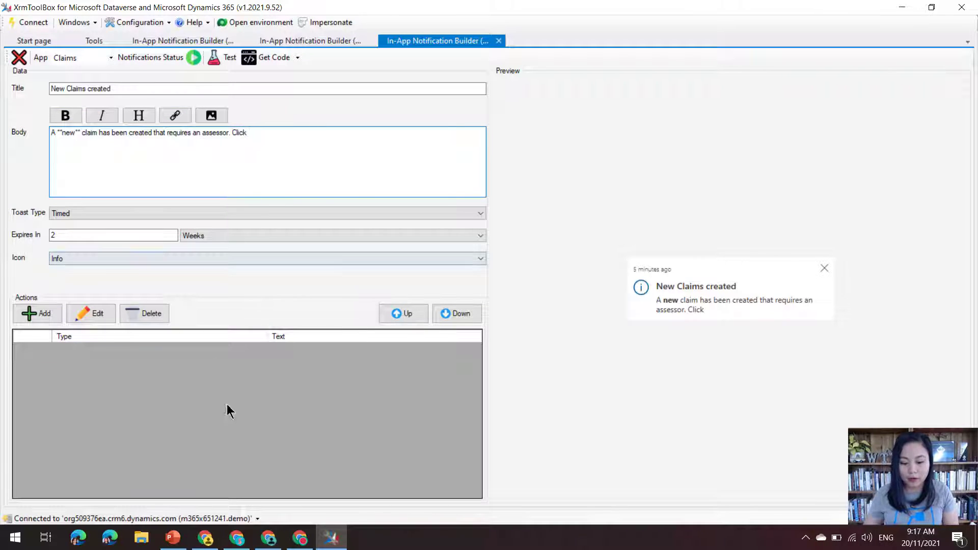
left_click(205, 537)
left_click(501, 41)
key("ctrl+c")
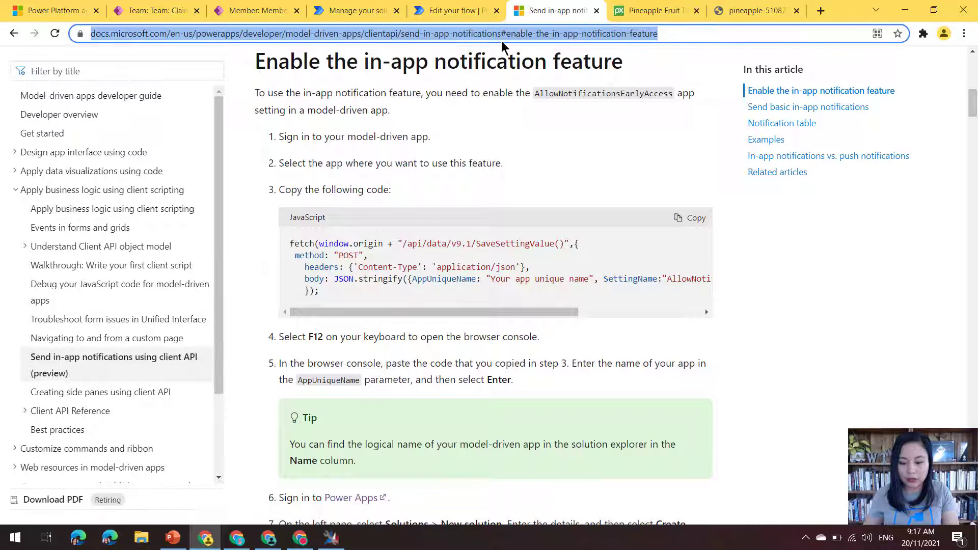
left_click(906, 10)
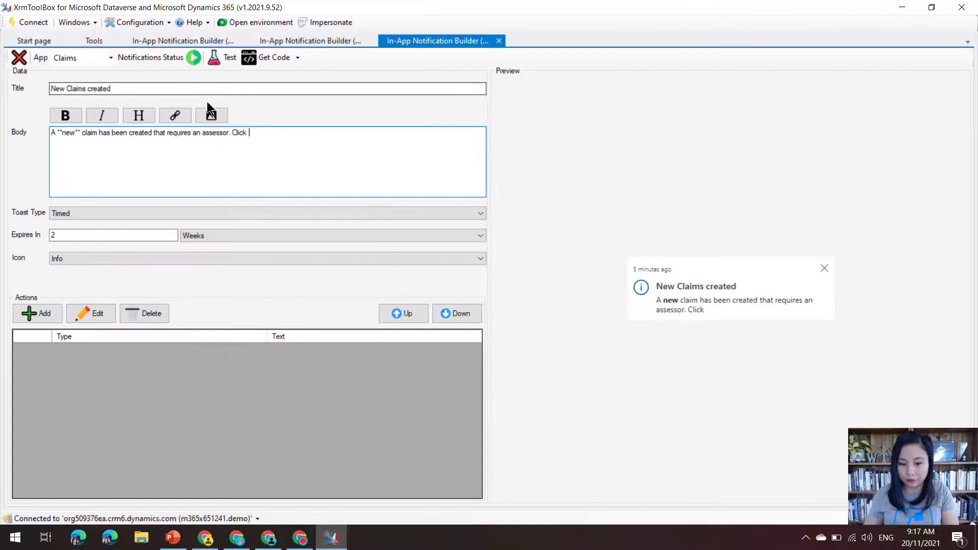
Step: Insert a Url link after "Click" with the text "here." and the copied documentation address
left_click(175, 116)
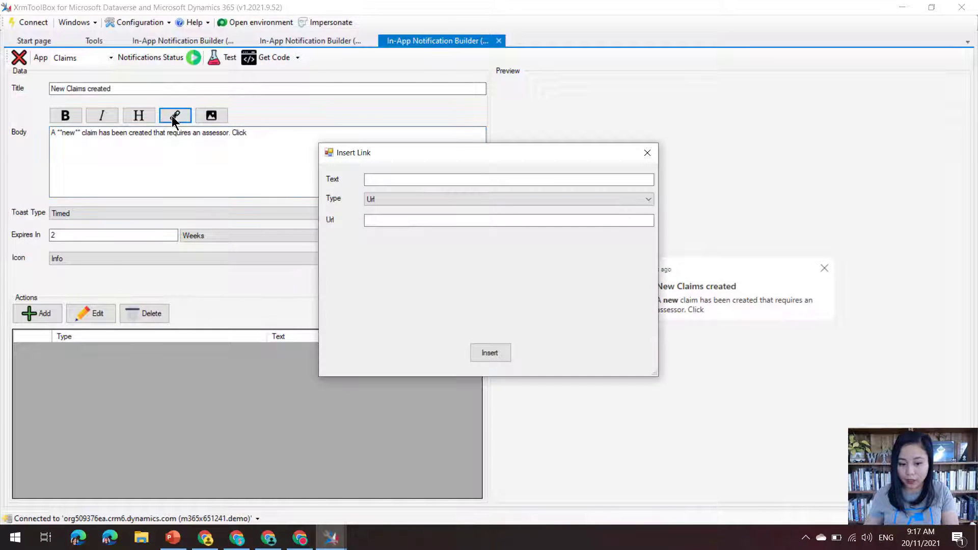
left_click(399, 176)
type("here.")
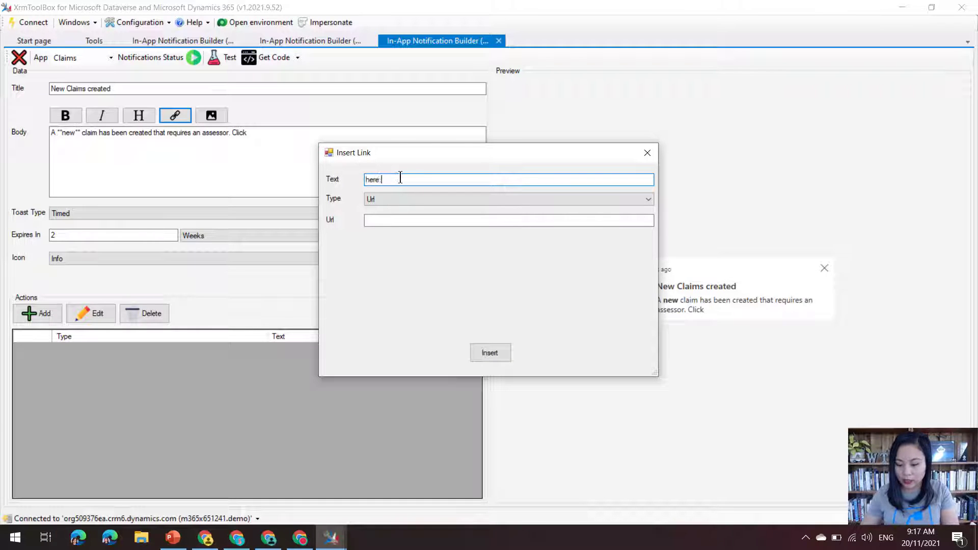
left_click(380, 216)
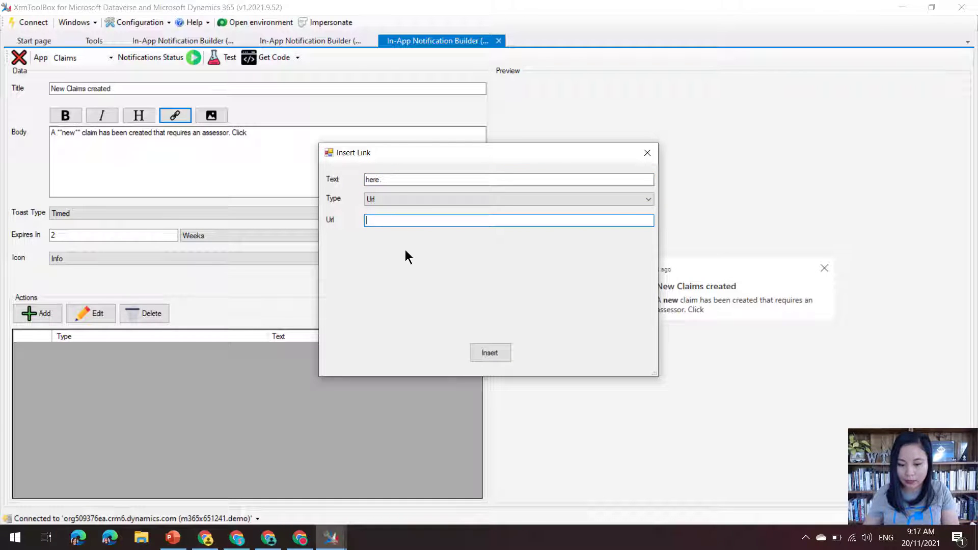
key("ctrl+v")
left_click(492, 353)
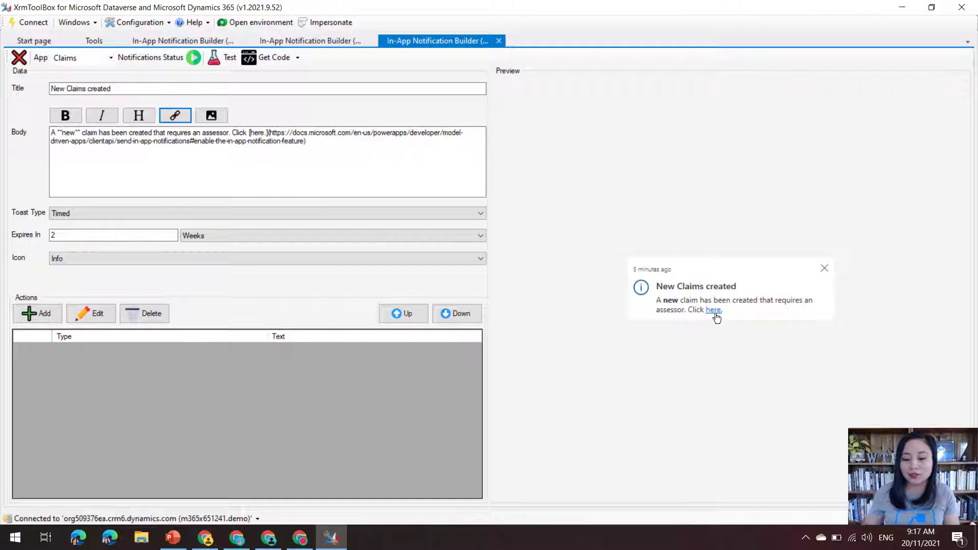
Step: Examine the toast types available for the notification without changing the selection
left_click(376, 147)
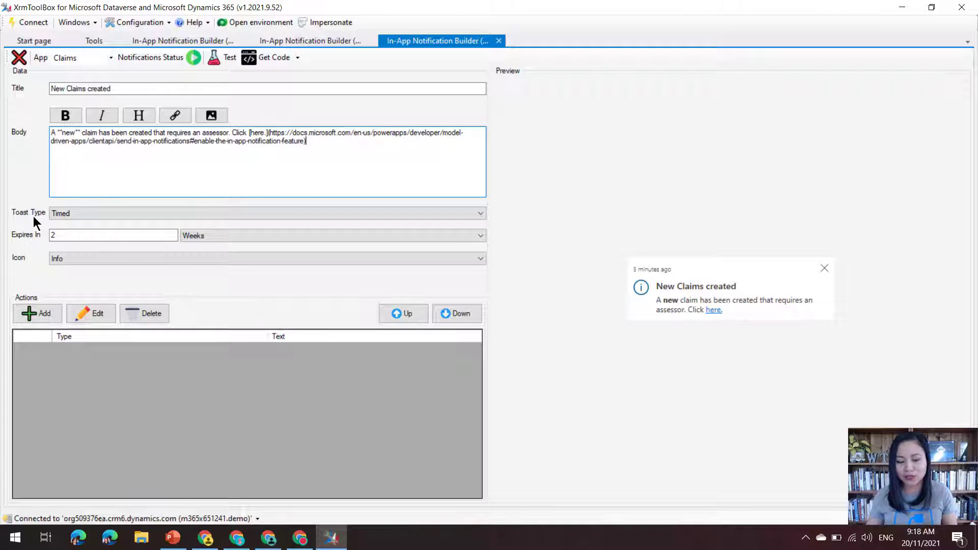
left_click(109, 215)
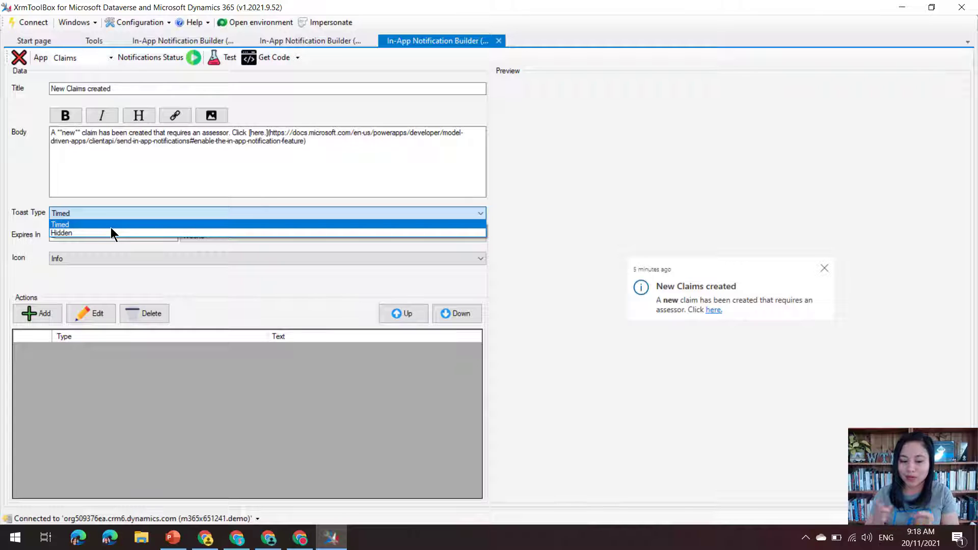
left_click(559, 224)
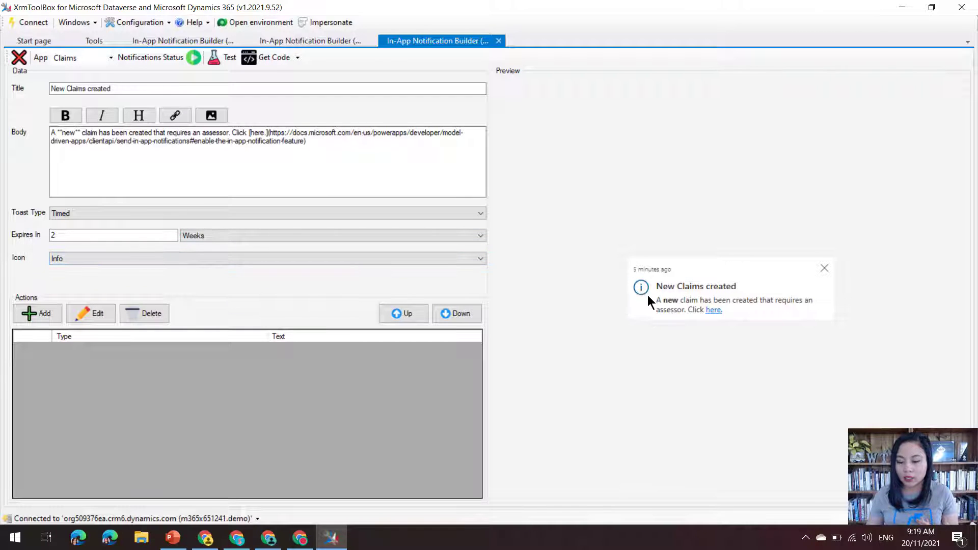
Step: Try the Success icon on the notification, and switch the icon to Failure
left_click(479, 259)
left_click(227, 275)
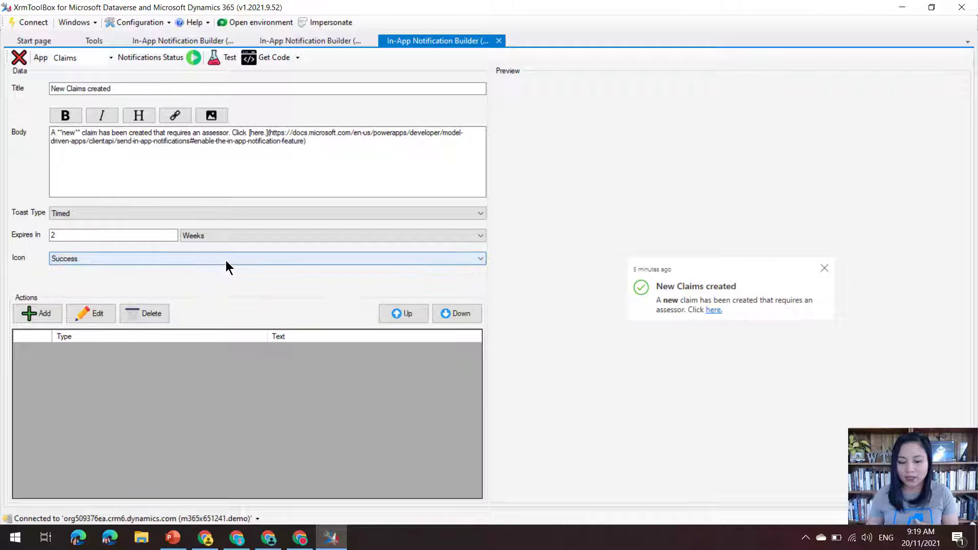
left_click(227, 261)
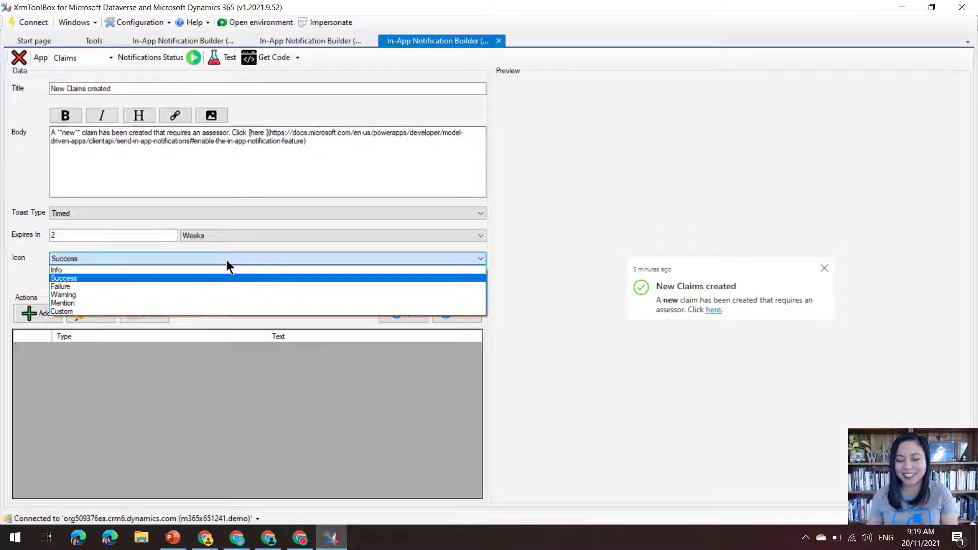
left_click(178, 287)
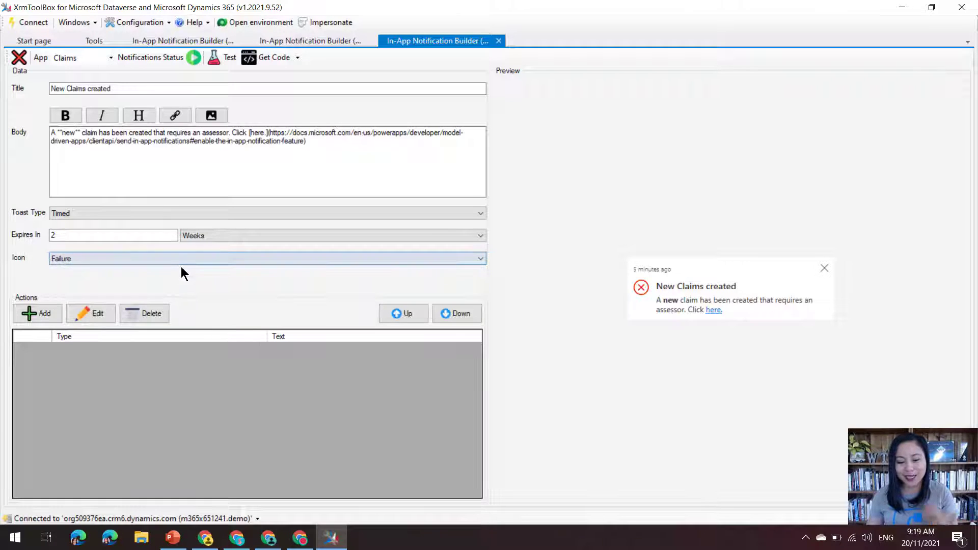
Step: Set the notification's icon to Custom and use ben_claimappicon_PNG as its image
left_click(185, 259)
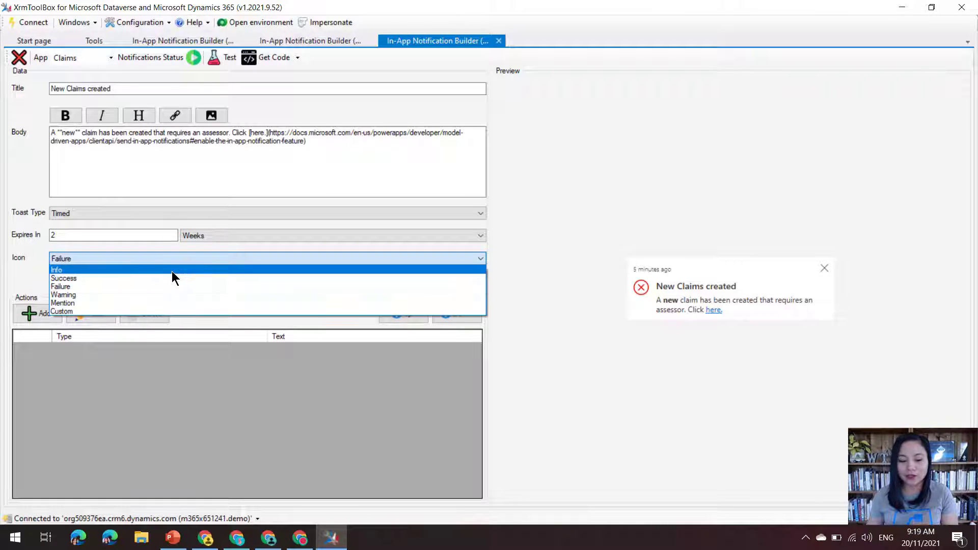
left_click(153, 310)
left_click(142, 281)
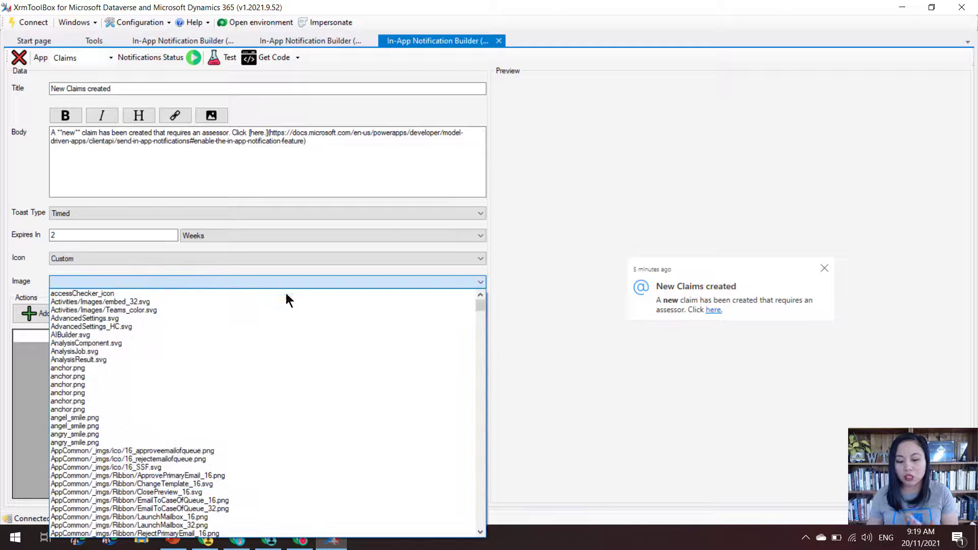
left_click_drag(482, 307, 482, 320)
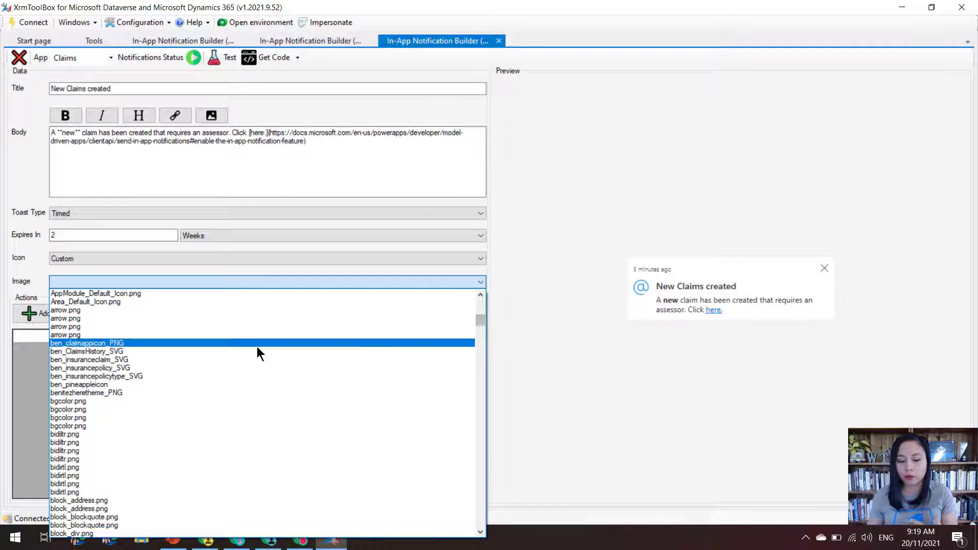
left_click(195, 342)
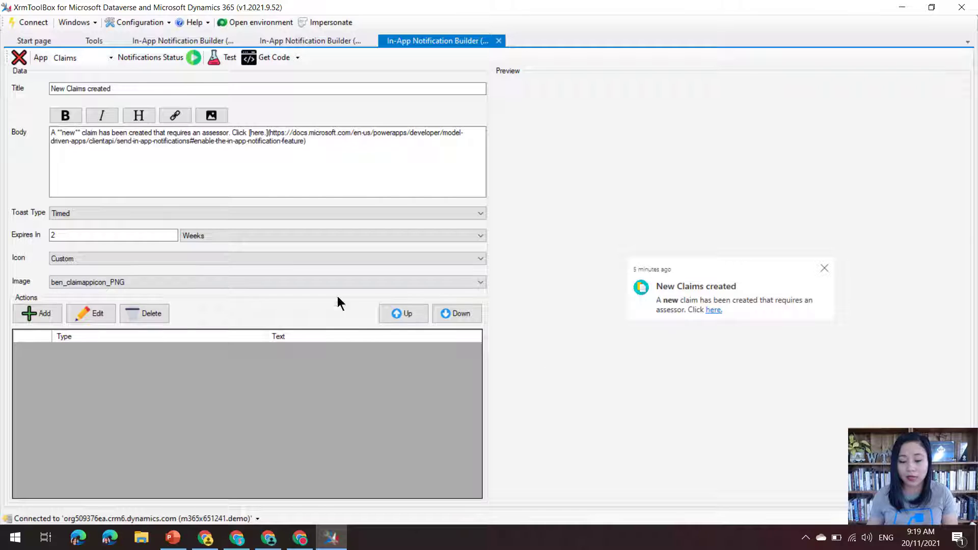
Step: Start a new notification action with the text "View Claims" that opens Inline
left_click(45, 313)
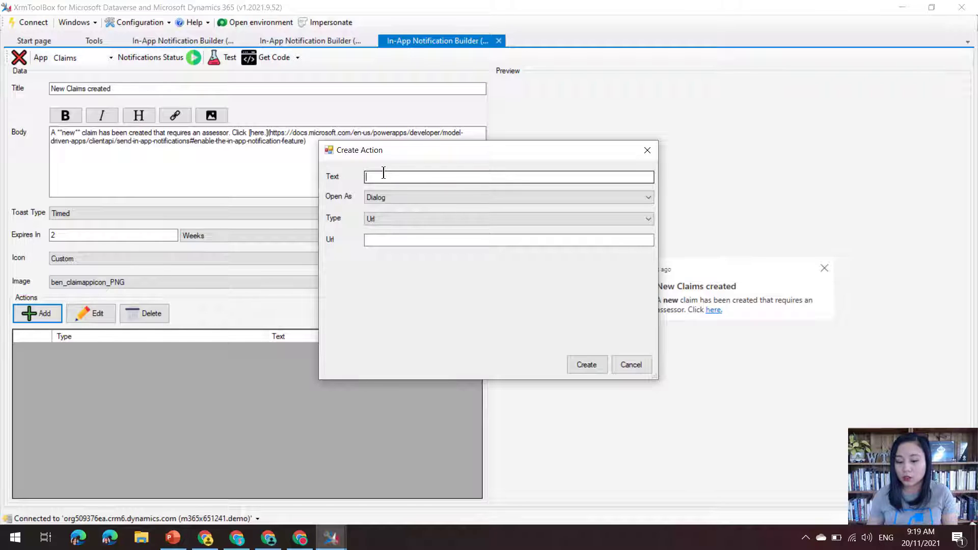
type("V")
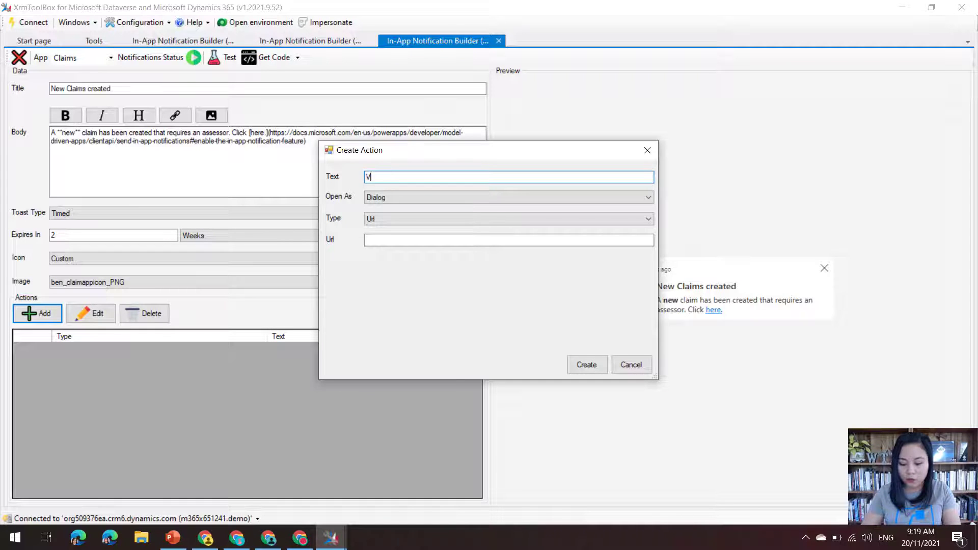
type("iew Claims")
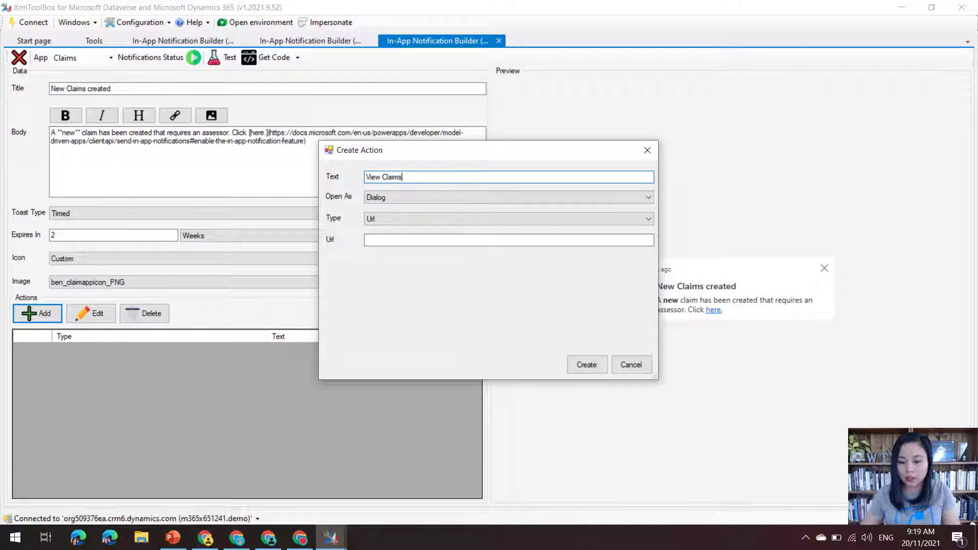
left_click(383, 200)
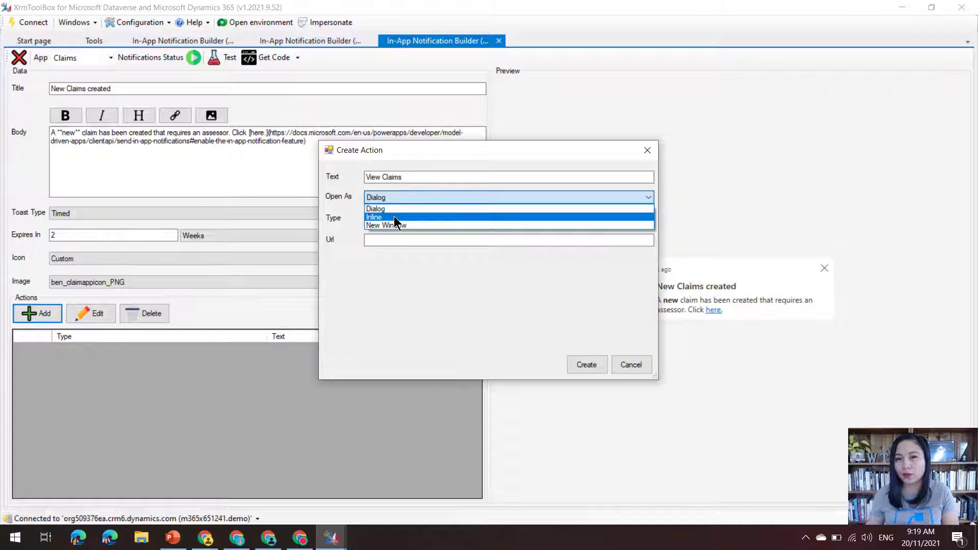
left_click(394, 216)
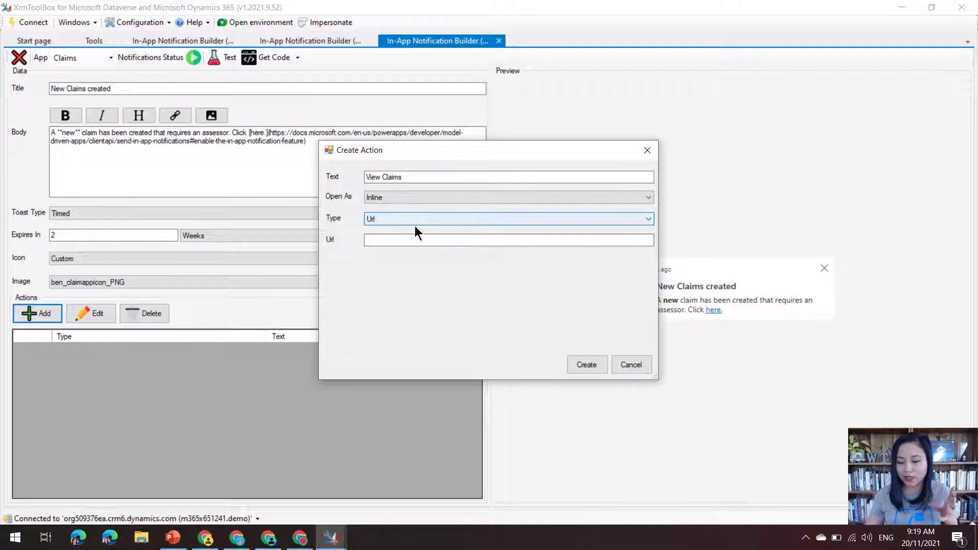
left_click(414, 200)
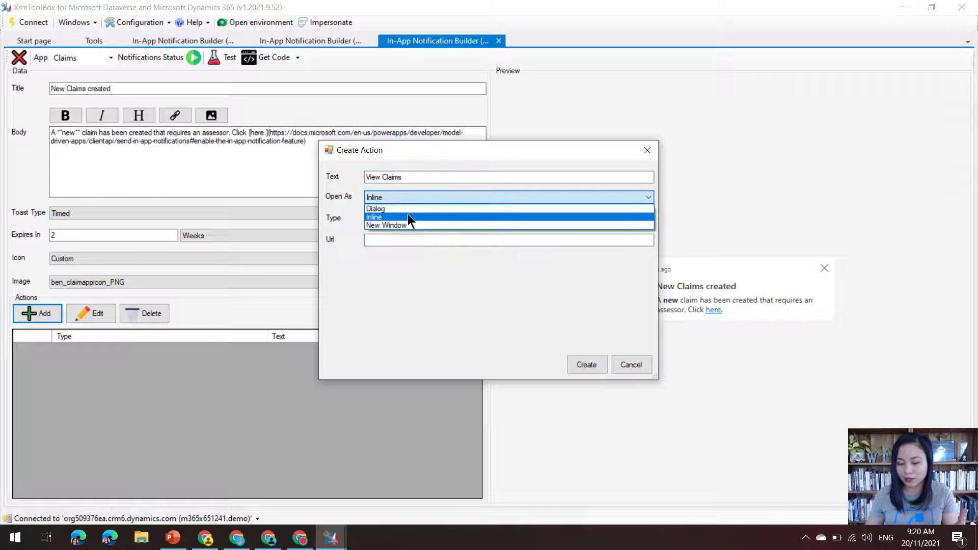
left_click(415, 217)
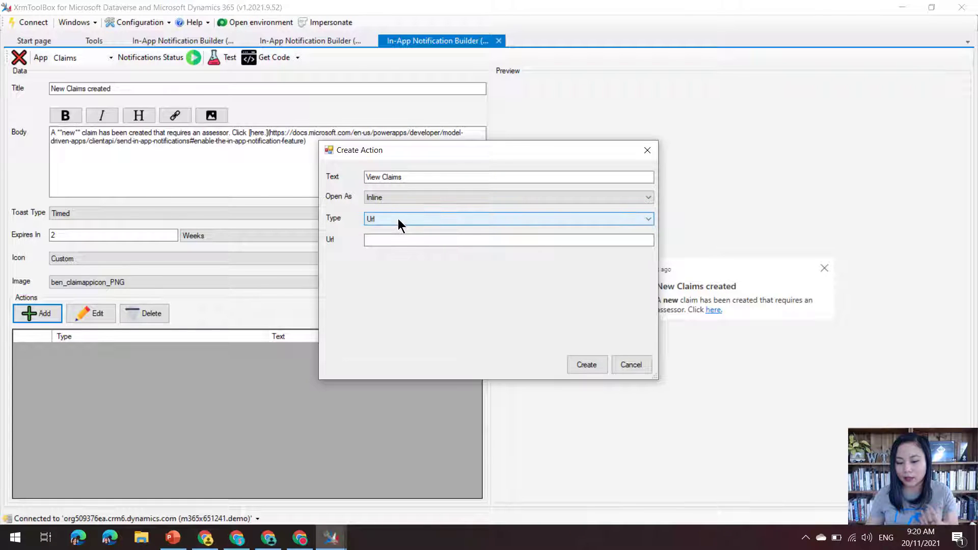
Step: Make the View Claims action a Record type for the Insurance Claim (ben_insuranceclaim) entity with the Information form, and create it
left_click(399, 218)
left_click(389, 239)
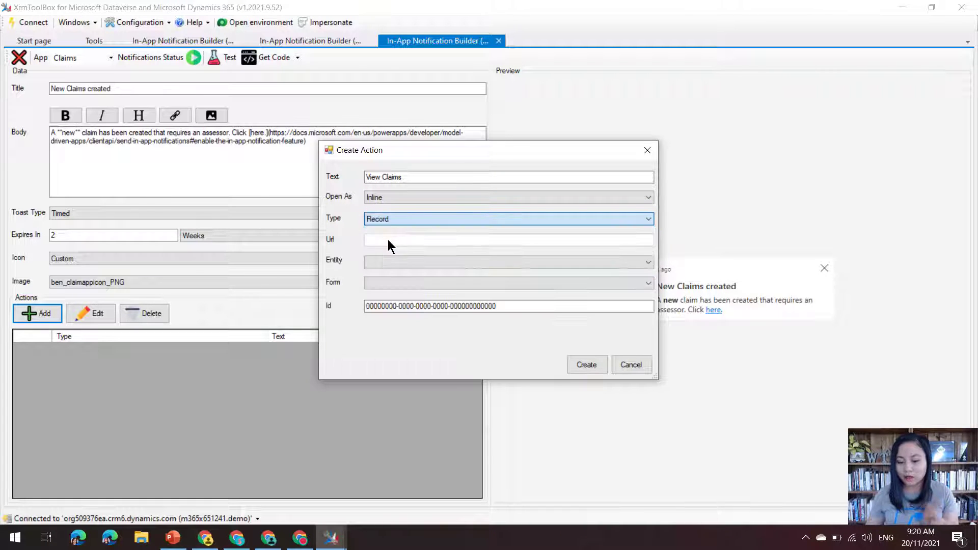
left_click(374, 264)
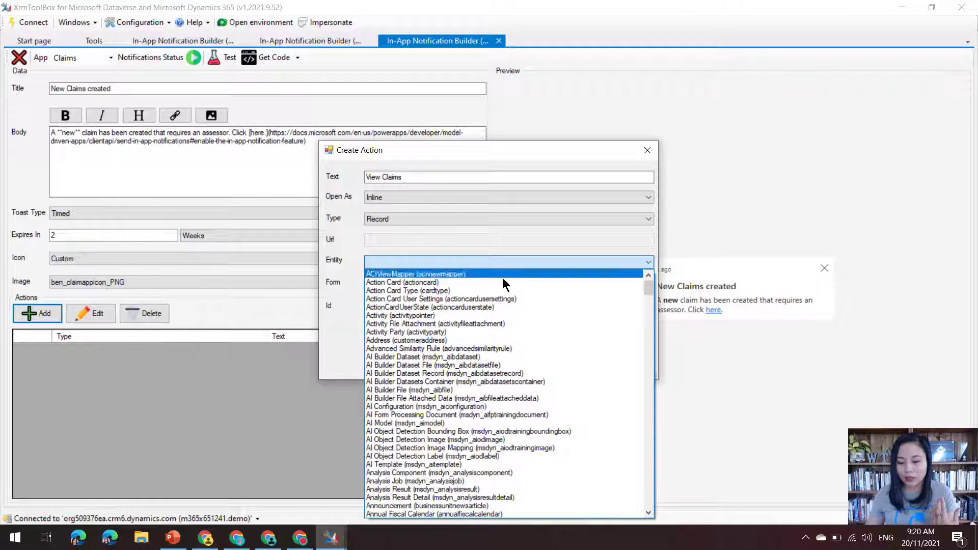
left_click_drag(648, 287, 637, 371)
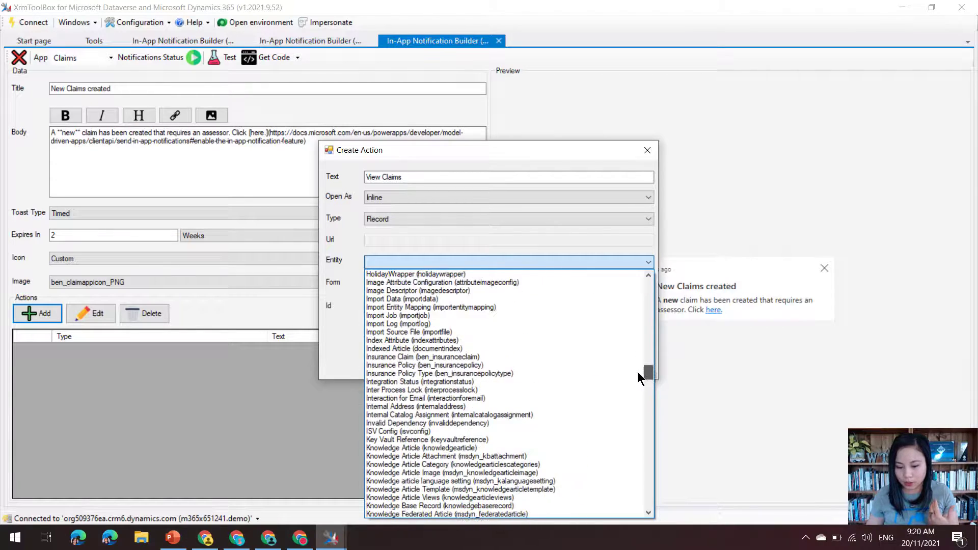
left_click(520, 359)
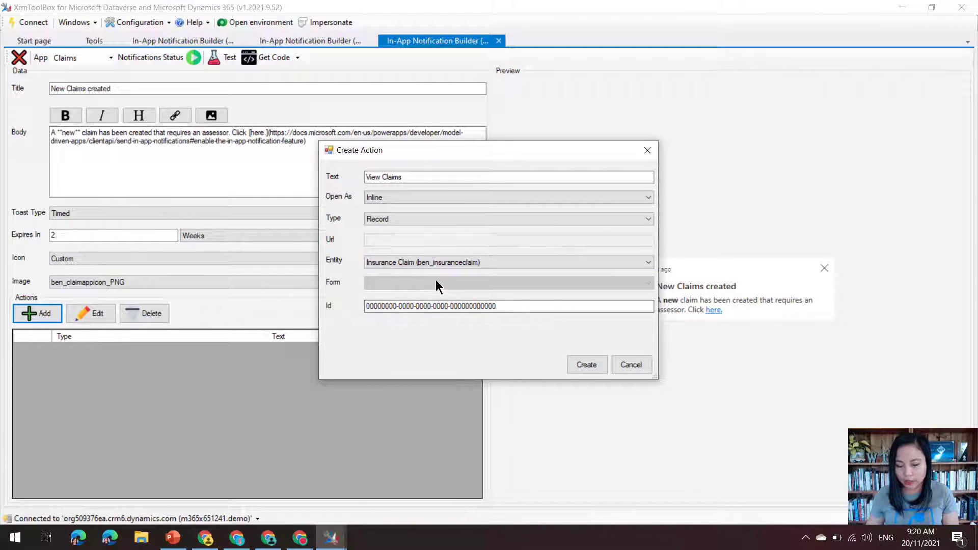
left_click(436, 281)
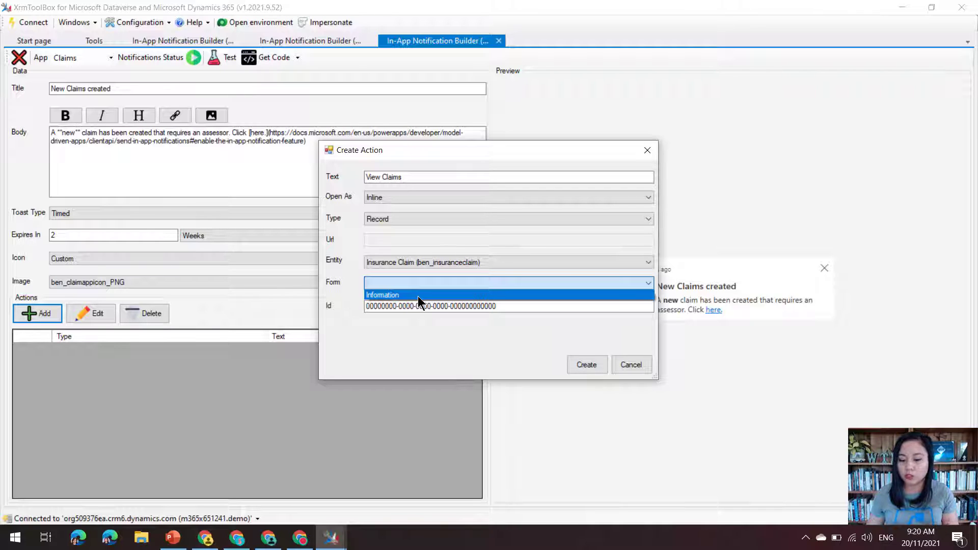
left_click(418, 296)
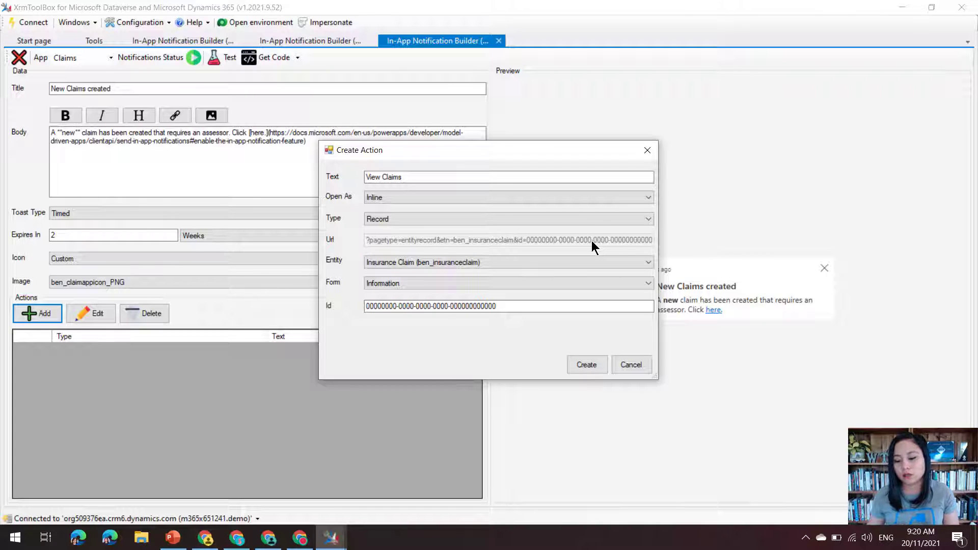
left_click(590, 368)
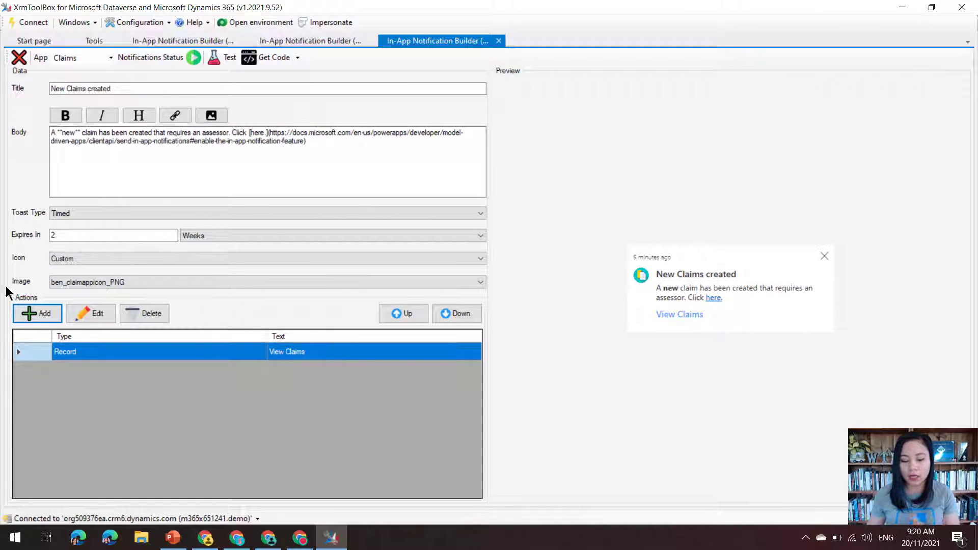
Step: Start a second notification action with the text "View Member" that opens in a New Window
left_click(27, 314)
left_click(387, 181)
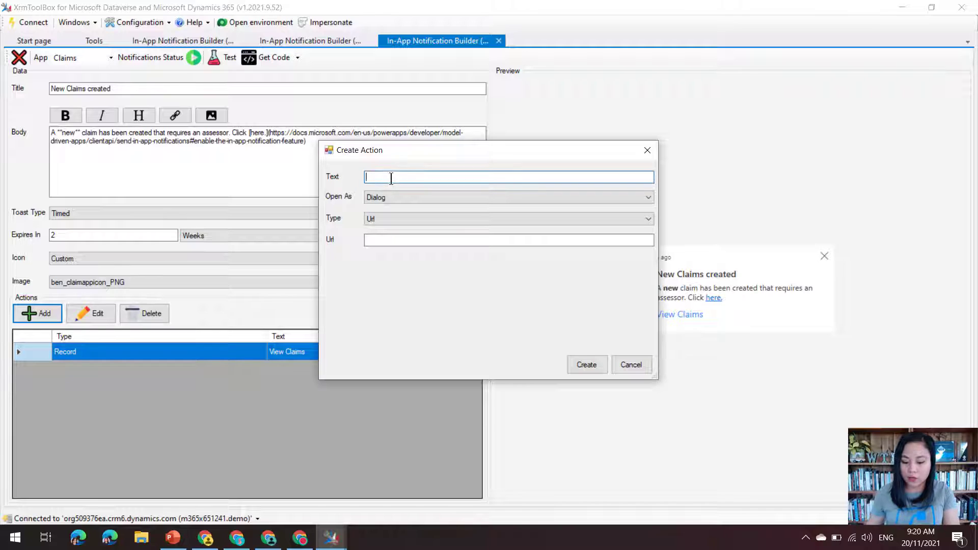
type("View Member")
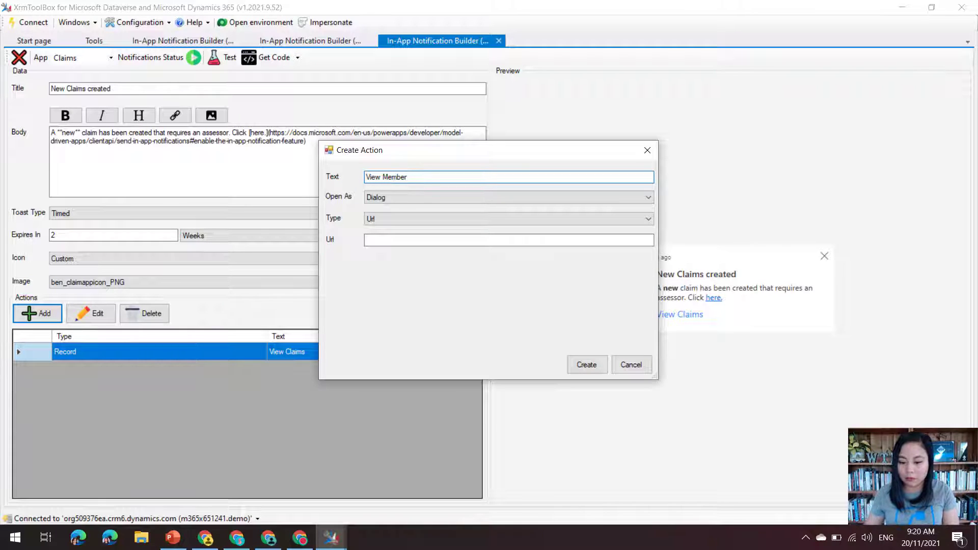
left_click(408, 197)
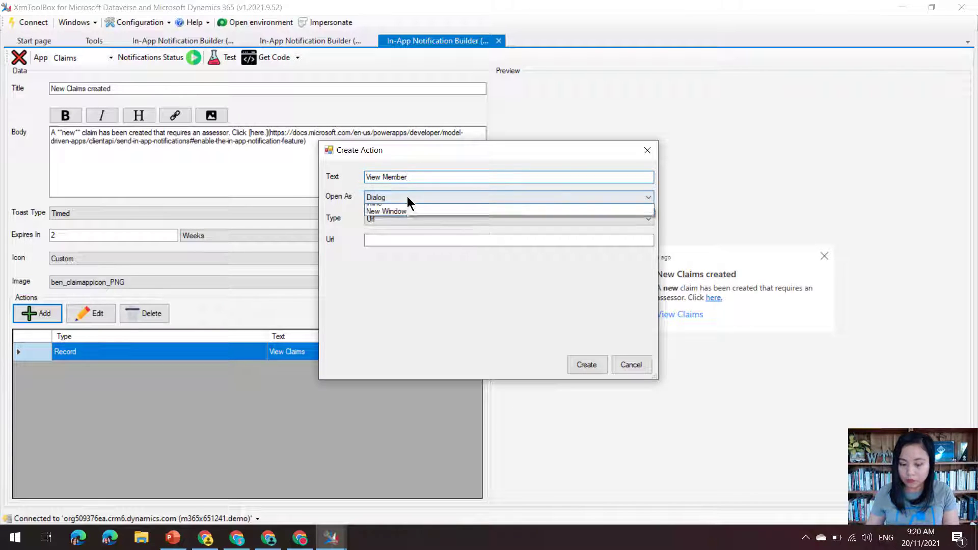
left_click(409, 225)
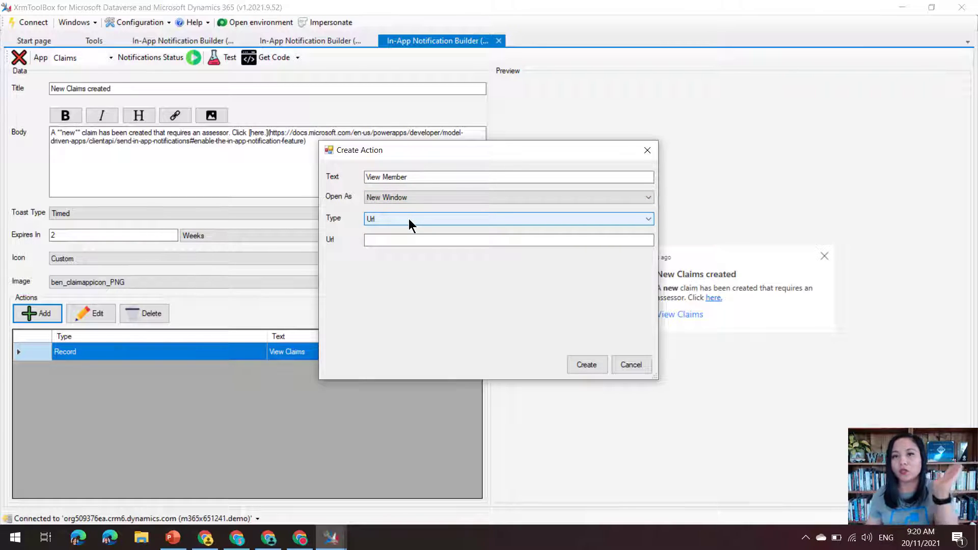
Step: Make the View Member action a Record type for the Member (account) entity with the Member form, and create it
left_click(409, 218)
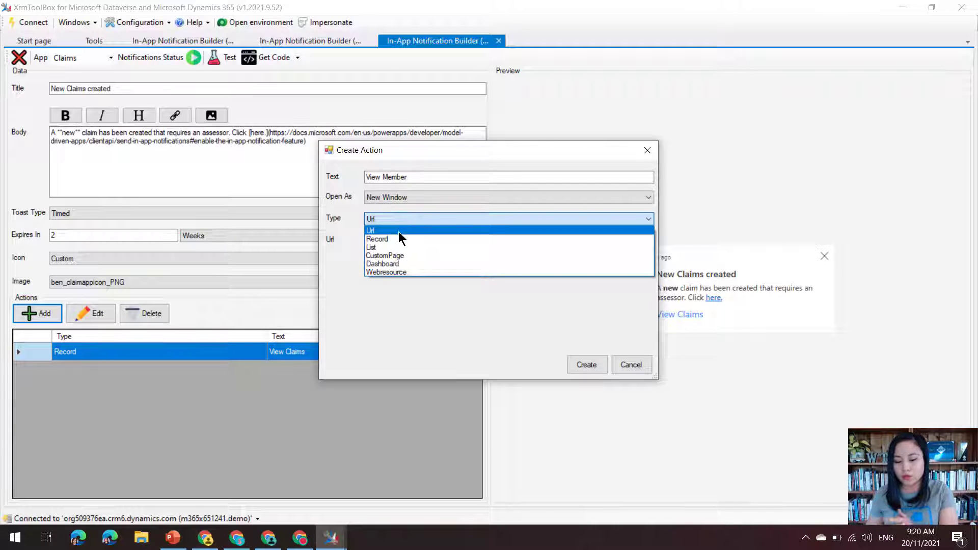
left_click(387, 239)
left_click(385, 263)
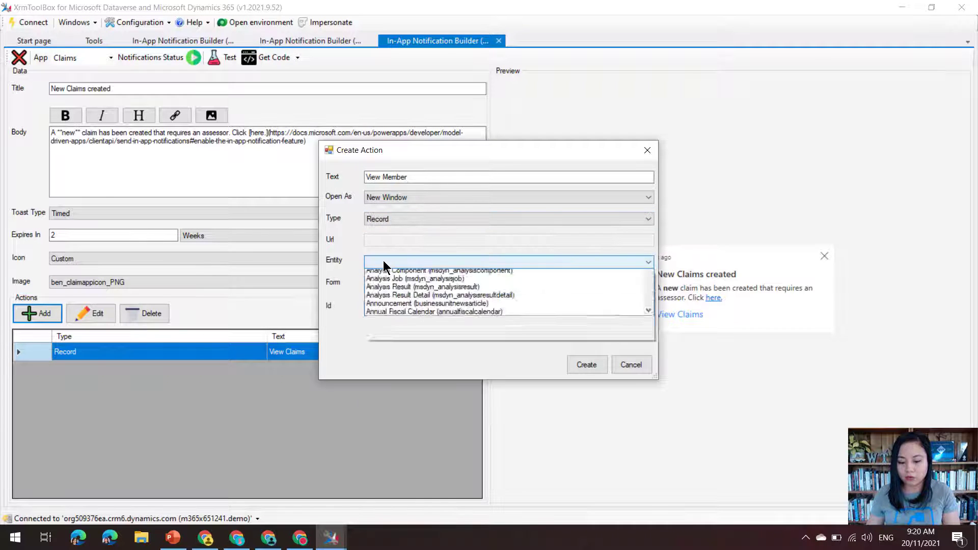
left_click_drag(646, 290, 652, 398)
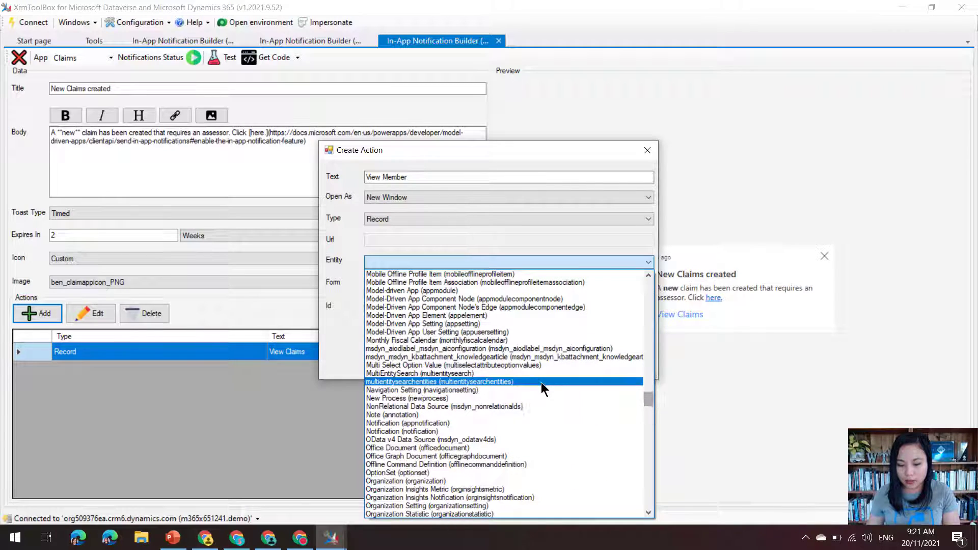
scroll(541, 382, "up", 3)
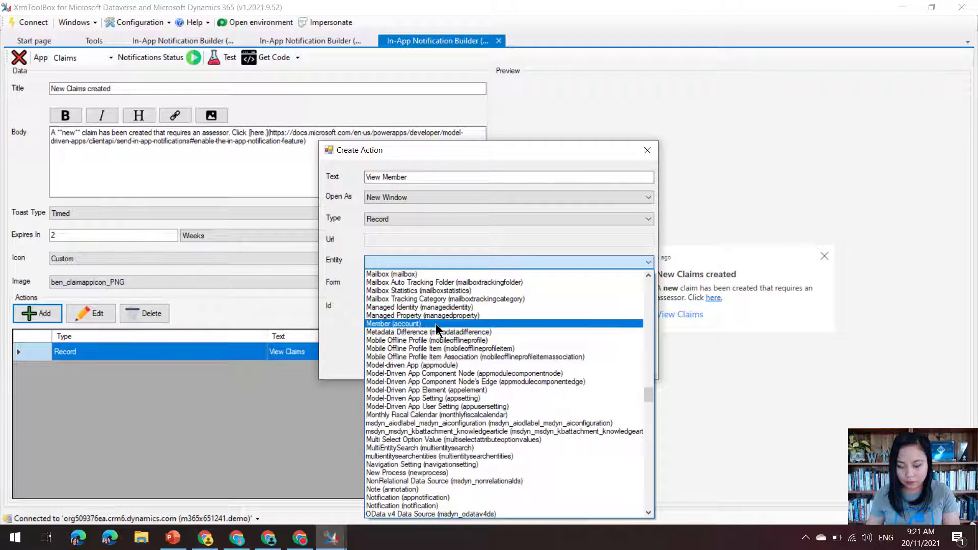
left_click(435, 324)
left_click(414, 282)
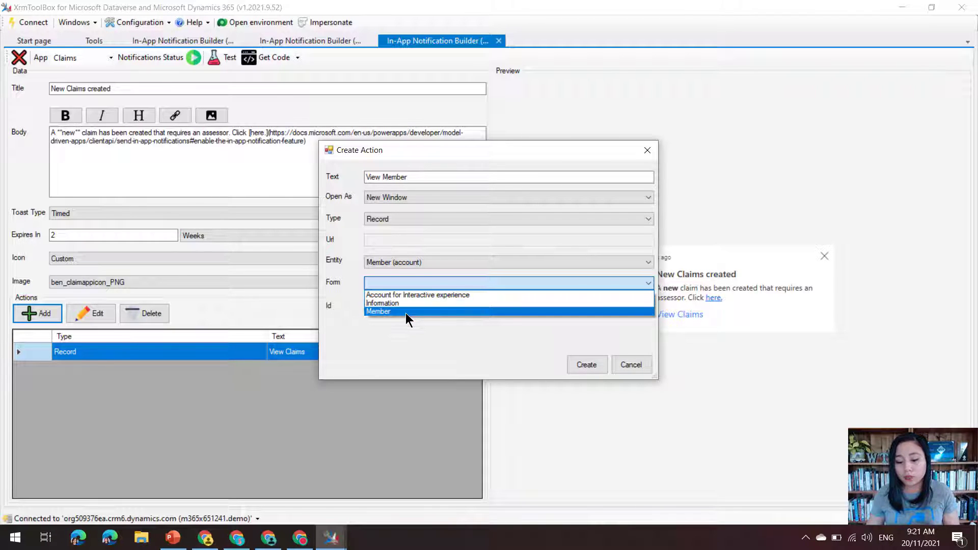
left_click(405, 312)
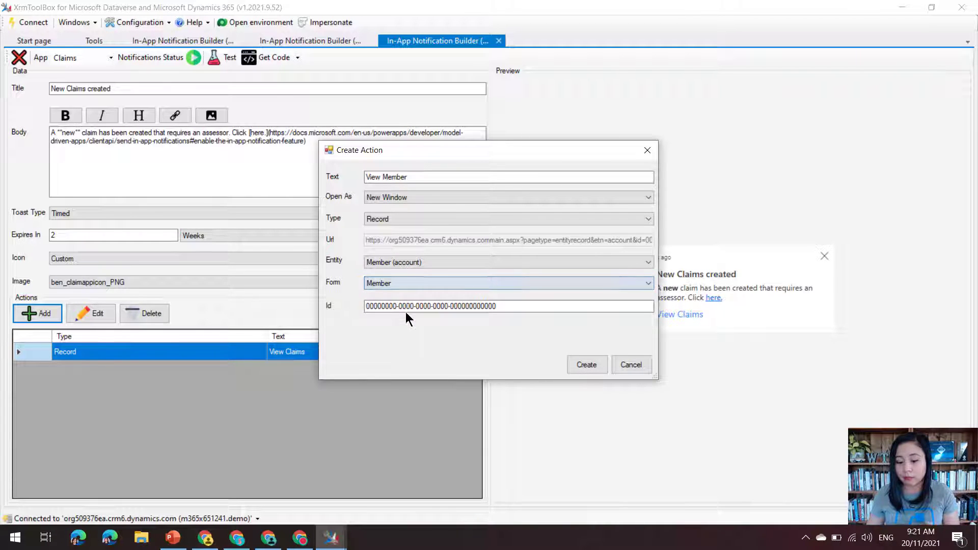
left_click(406, 218)
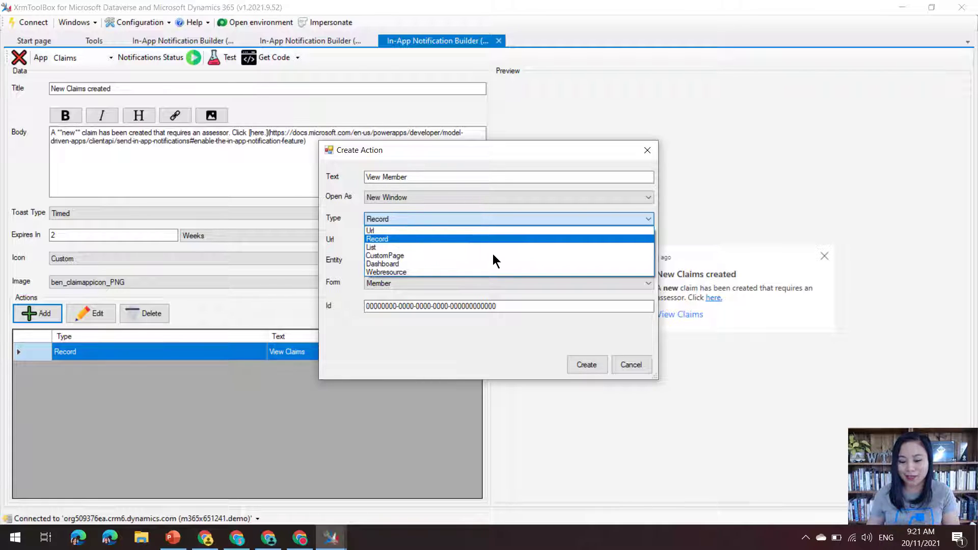
left_click(503, 355)
left_click(593, 365)
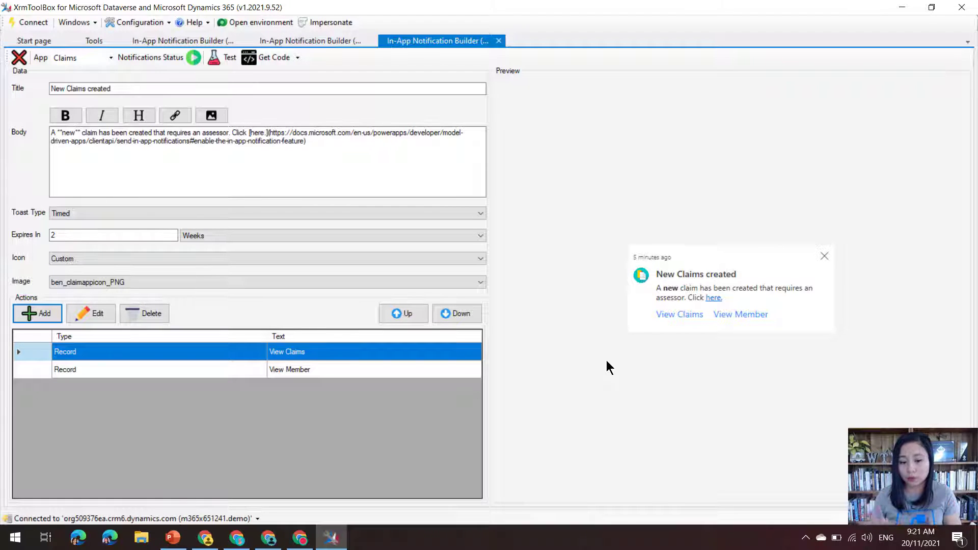
Step: Send a test of the notification to the demo user listed directly above Christie Cline's entry
left_click(224, 56)
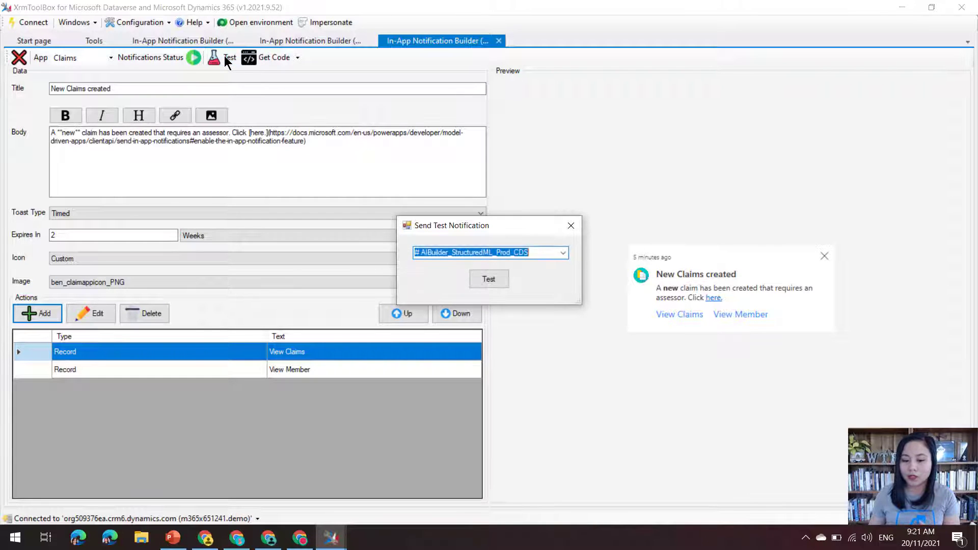
left_click(563, 253)
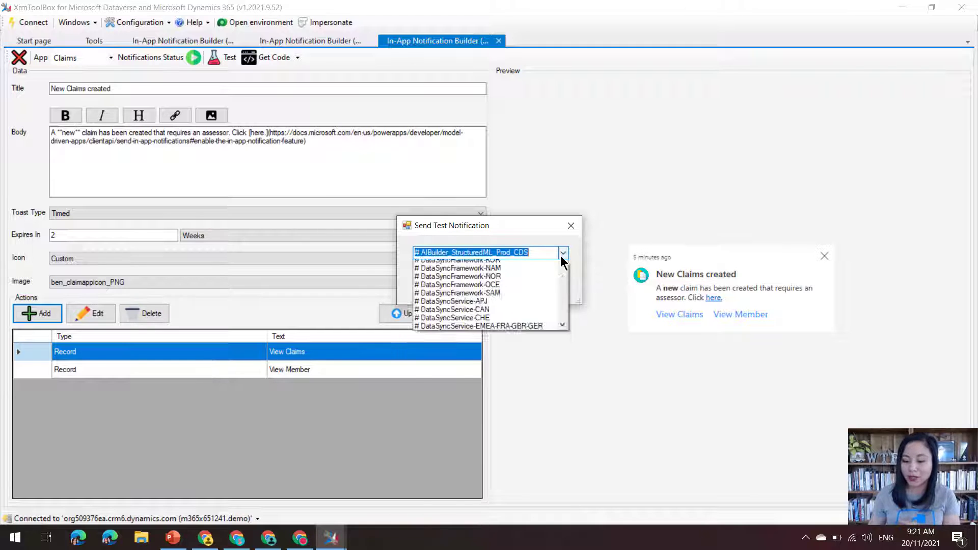
left_click_drag(563, 289, 562, 442)
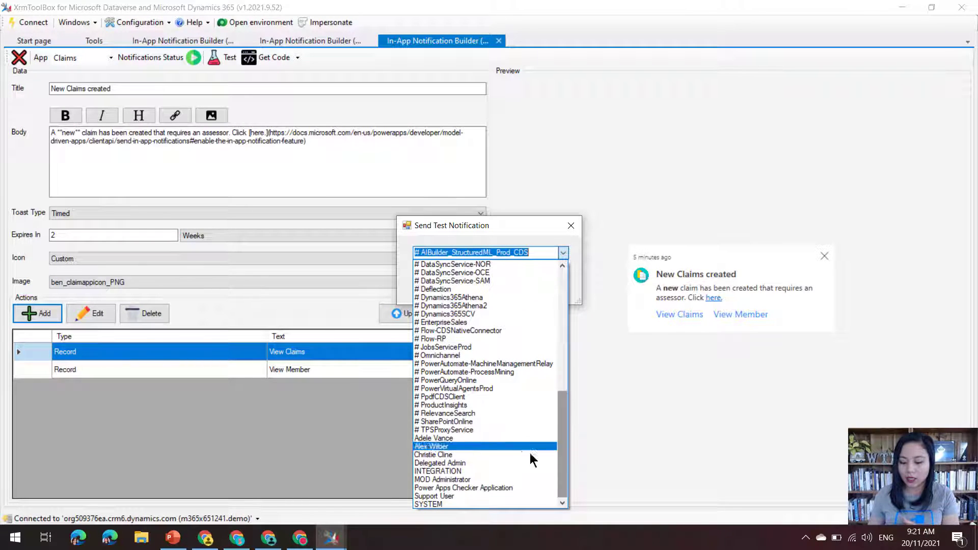
left_click(492, 448)
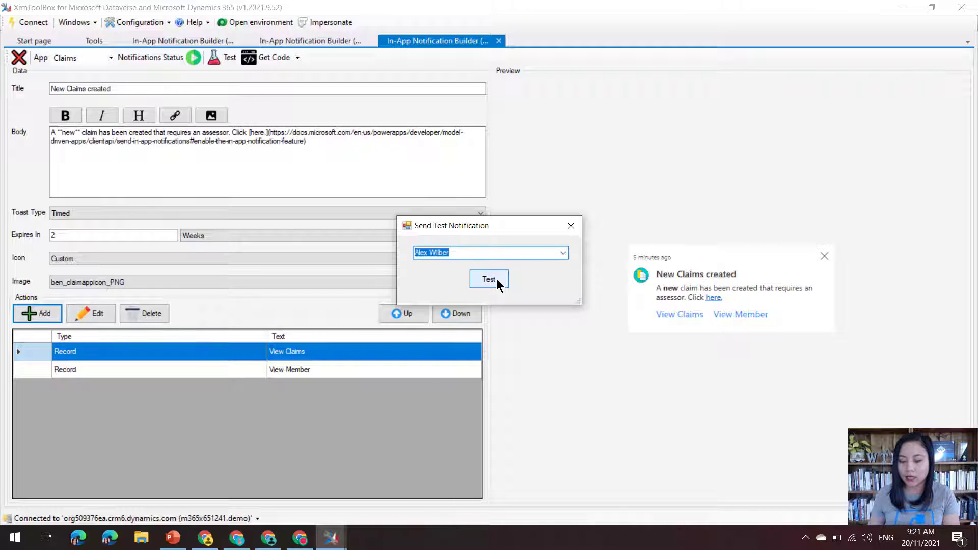
left_click(497, 280)
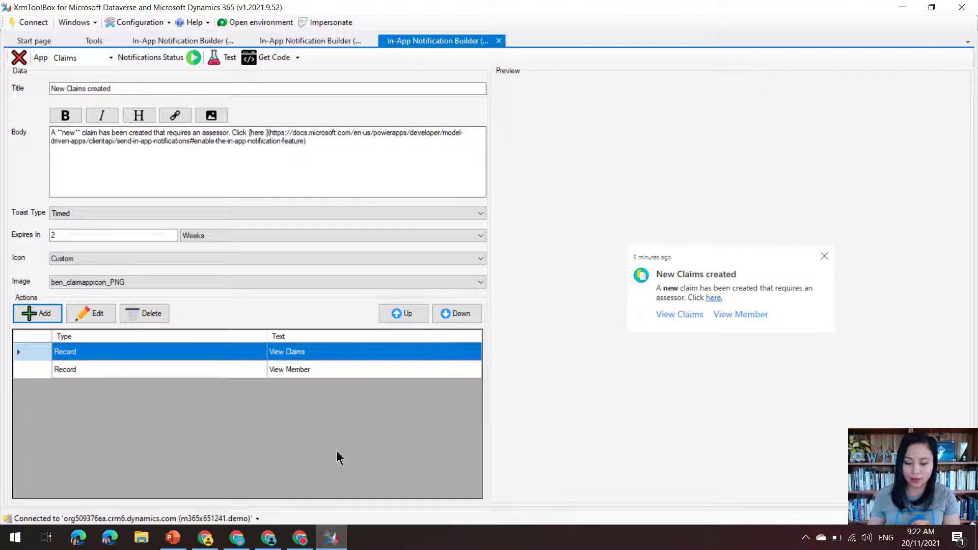
Step: Switch to the recipient's Claims app and browse Members, Activities, Insurance Policies and Insurance Policy Types to trigger notification checks
left_click(267, 543)
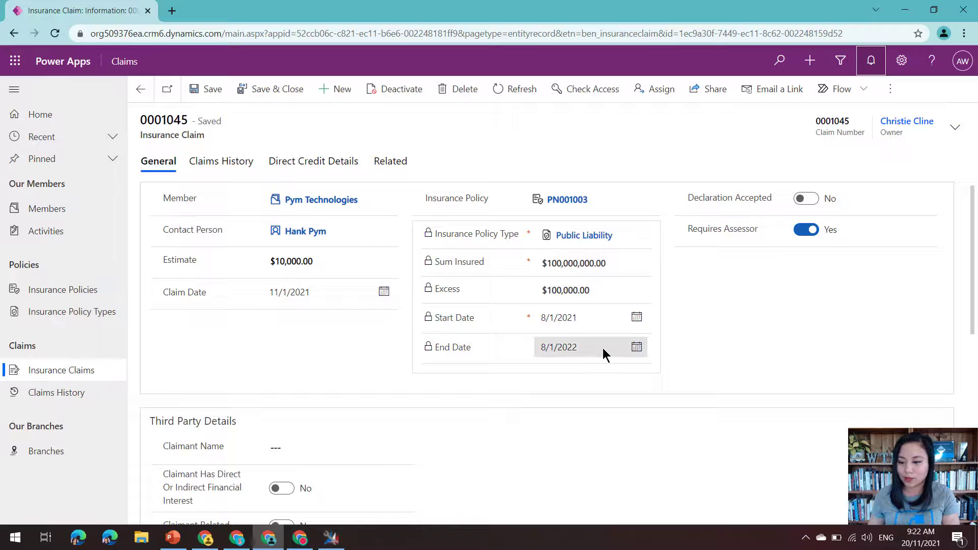
left_click(61, 218)
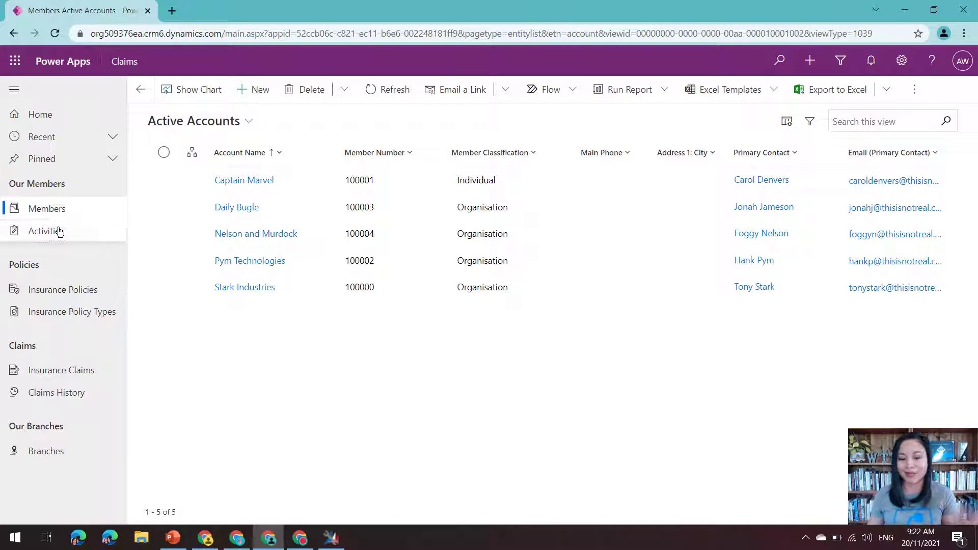
left_click(60, 230)
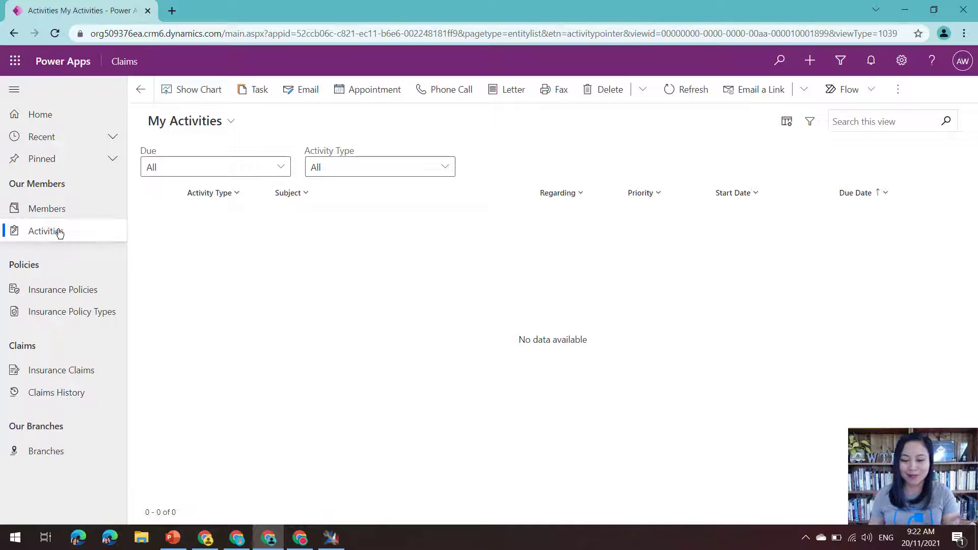
left_click(48, 290)
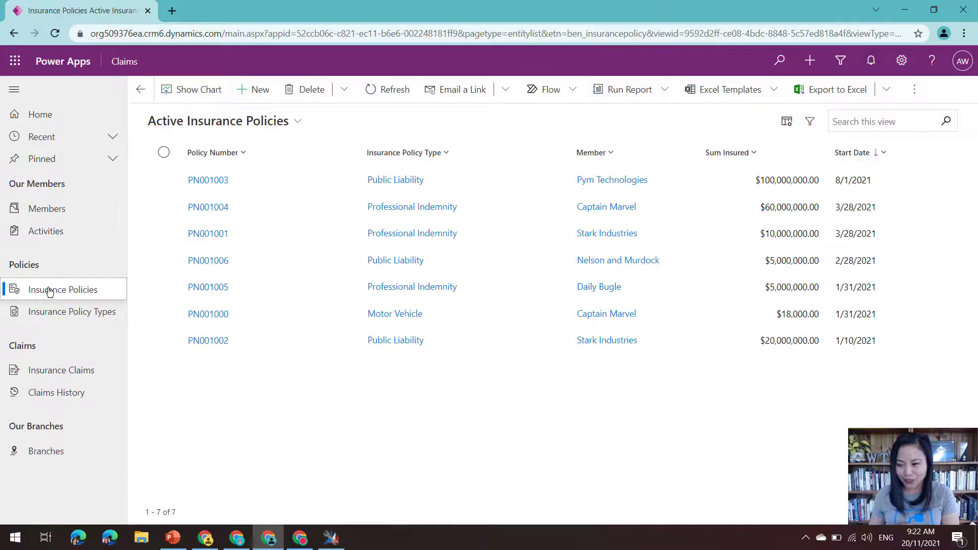
left_click(43, 315)
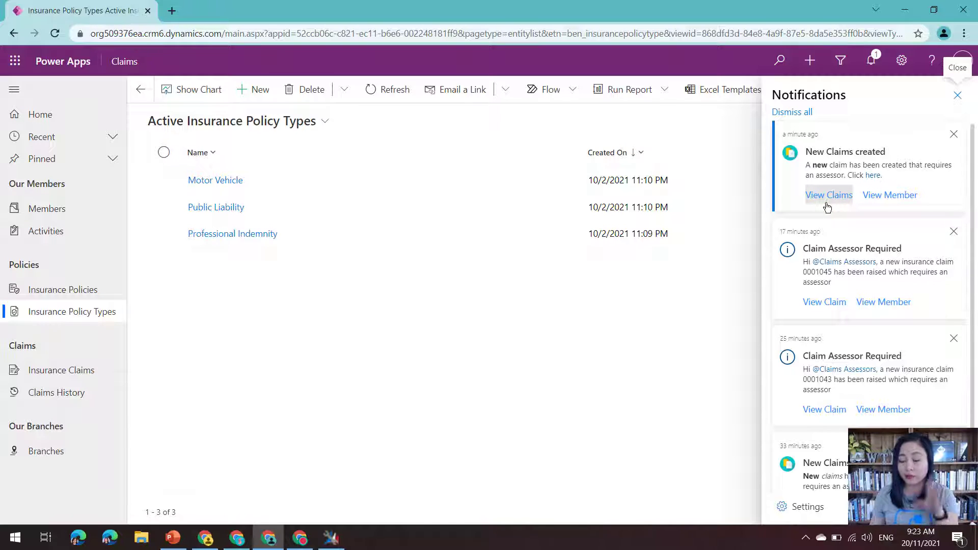
Step: Check the New Claims created notification and its action links in the notification list, and close the list
left_click(696, 329)
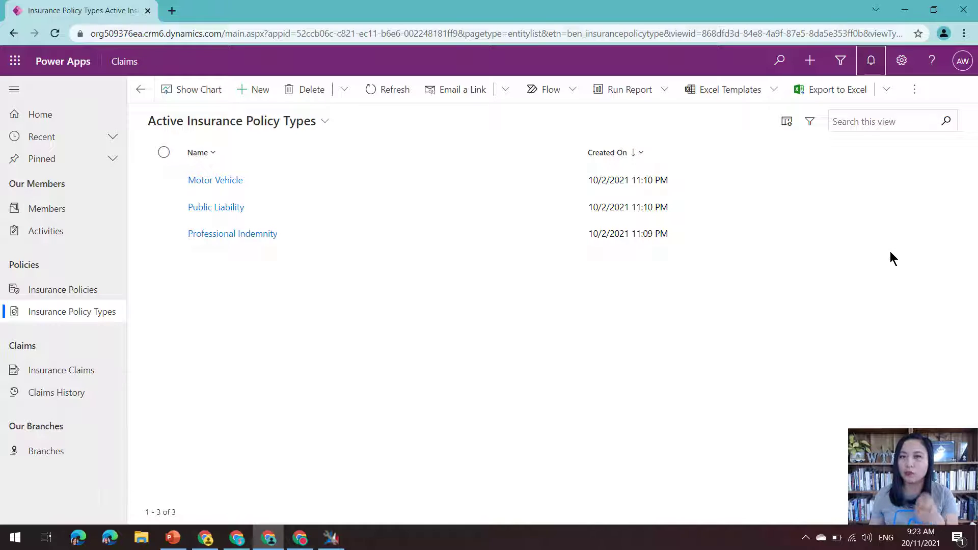
left_click(876, 60)
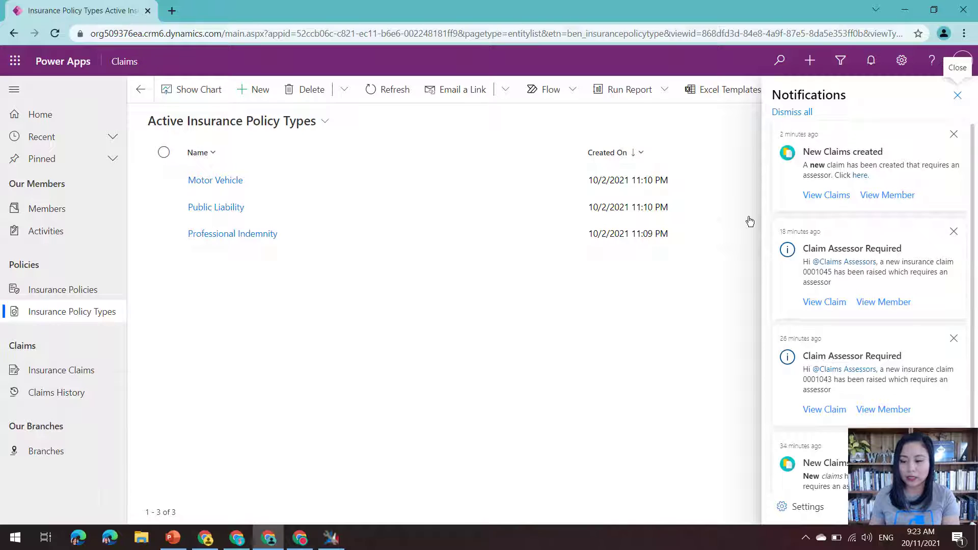
left_click(736, 304)
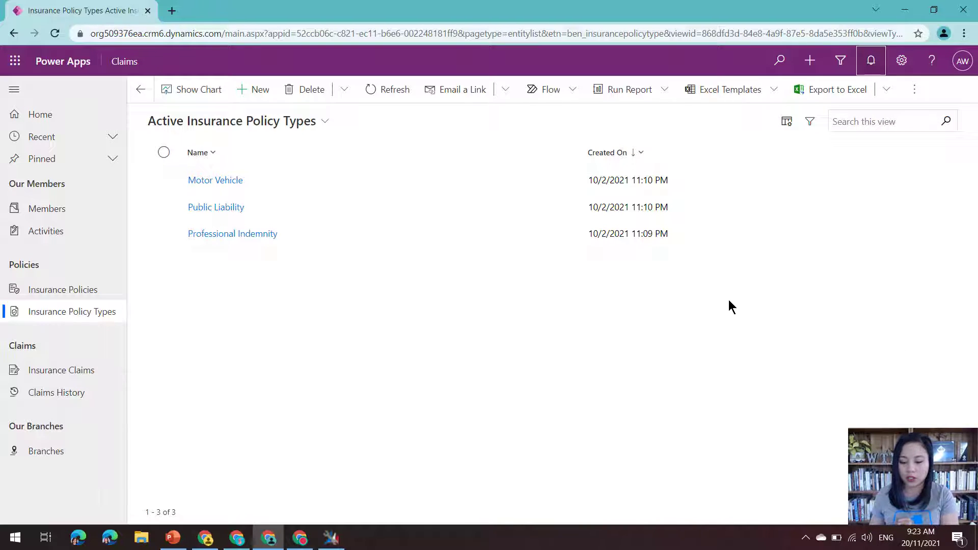
Step: Switch to XrmToolBox, generate the notification's Power Automate content and examine its Data JSON through to the icon URL
left_click(332, 537)
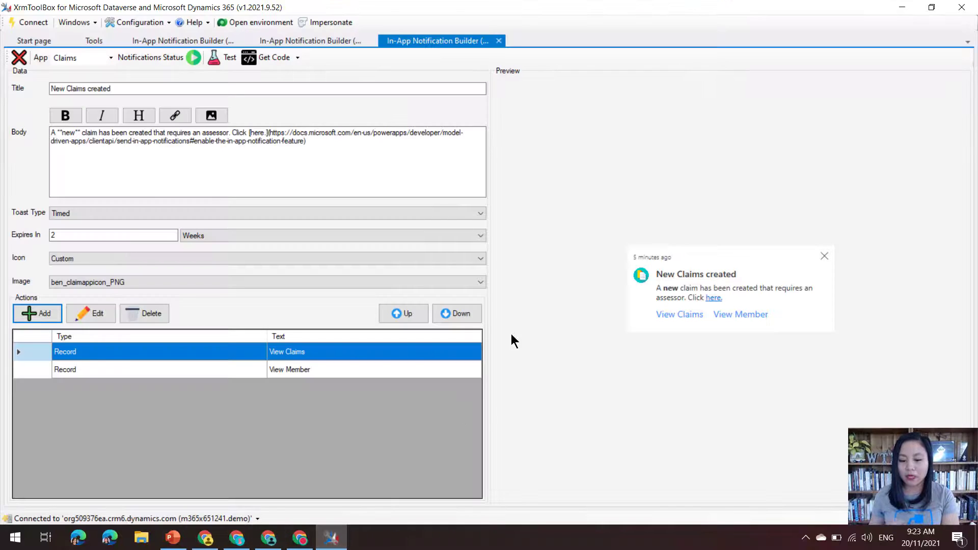
left_click(298, 57)
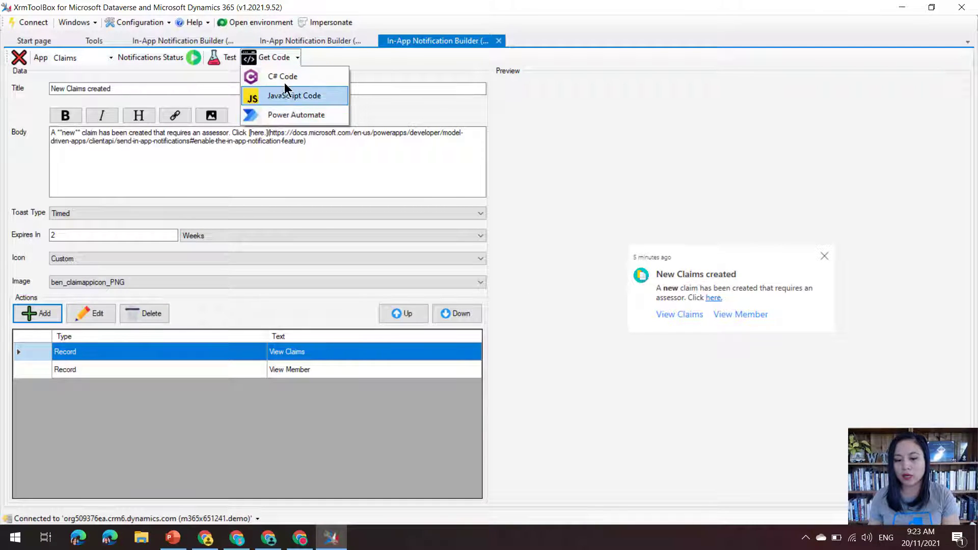
left_click(283, 119)
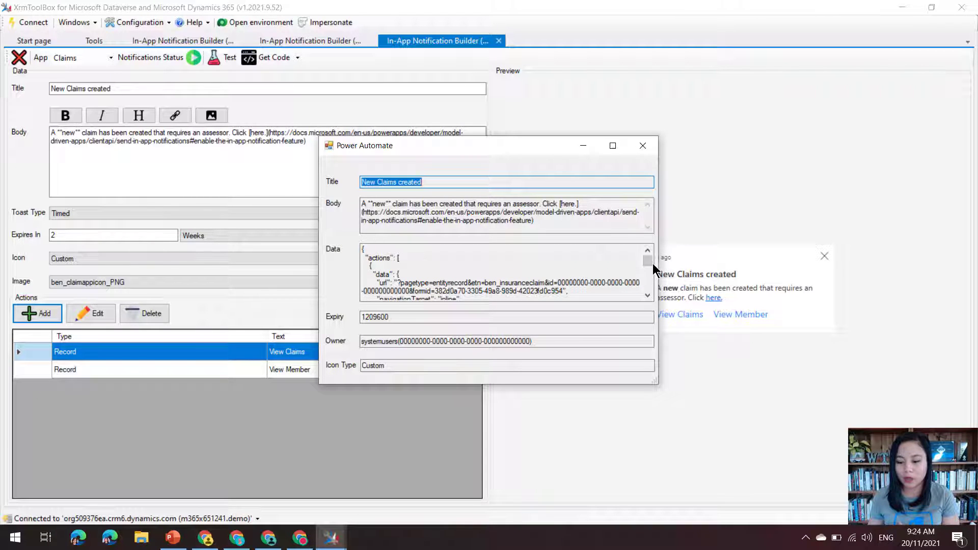
left_click(598, 256)
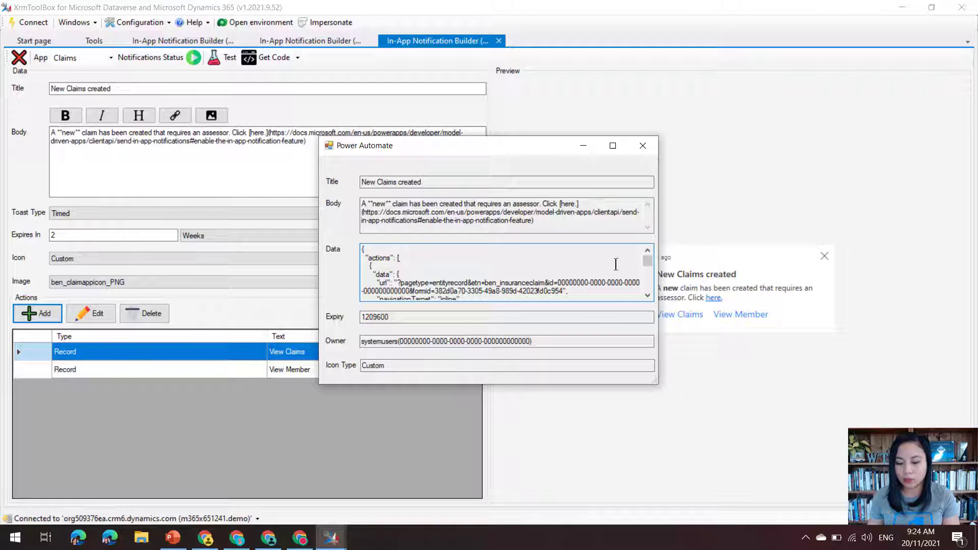
scroll(648, 269, "down", 1)
left_click_drag(649, 267, 651, 286)
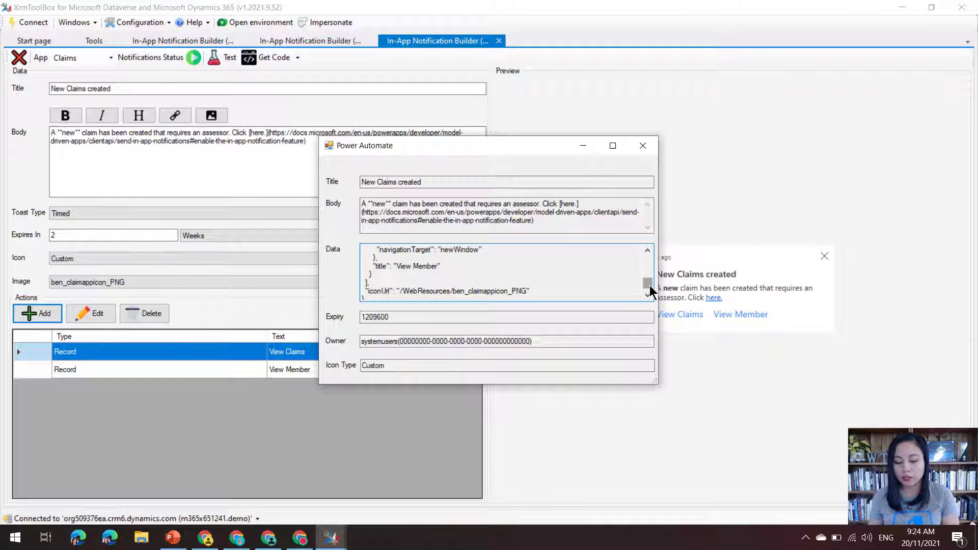
Step: Switch to the Insurance Claim - Claim Assessor required flow, collapse its trigger and review the Add a new Notification row fields
left_click(206, 546)
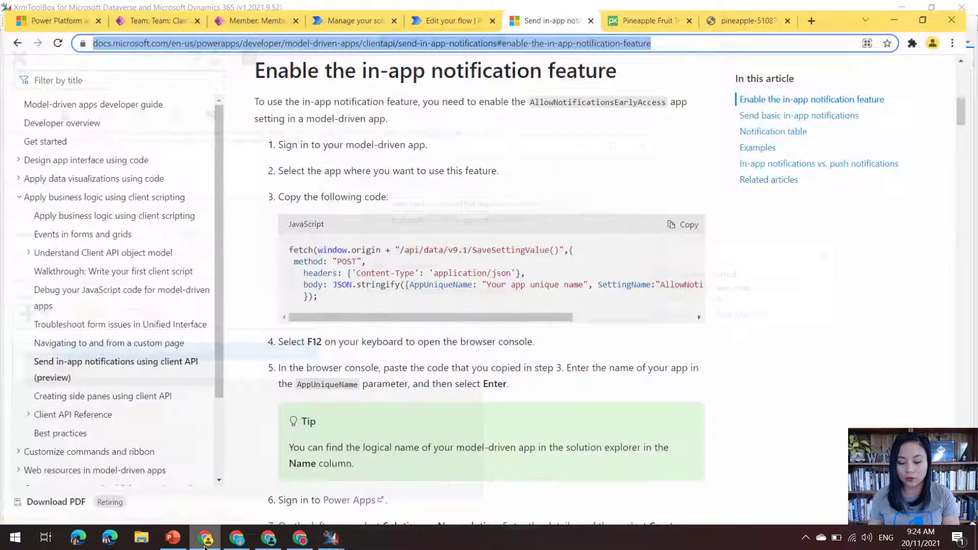
left_click(437, 14)
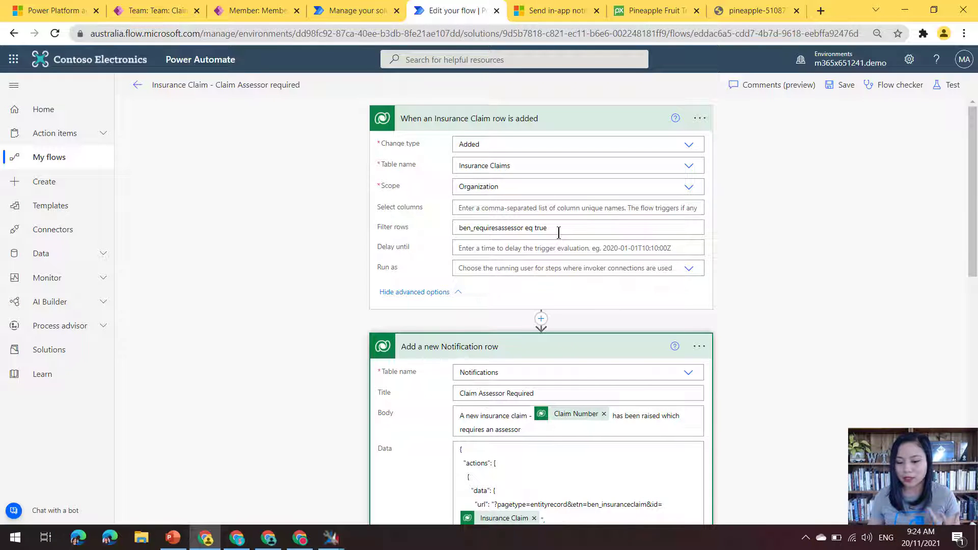
left_click(523, 128)
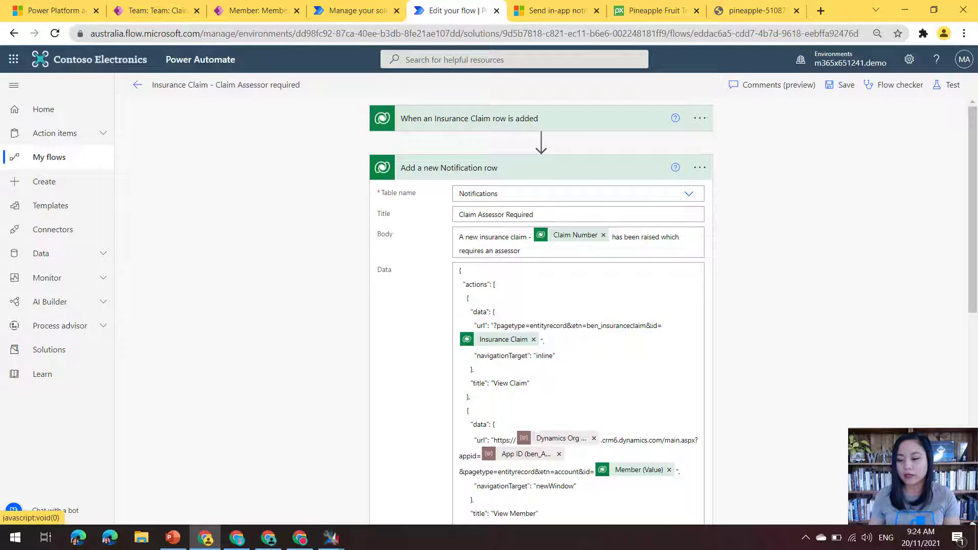
left_click_drag(975, 223, 975, 386)
scroll(458, 336, "down", 1)
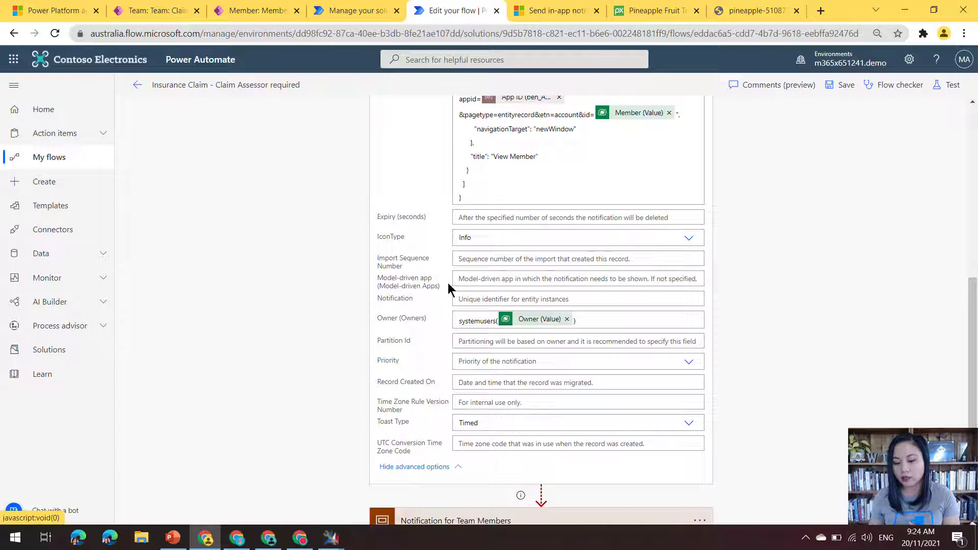
Step: Inspect the notification row's Model-driven app field and check the app ID in the Member record's URL, returning to the flow
left_click(558, 286)
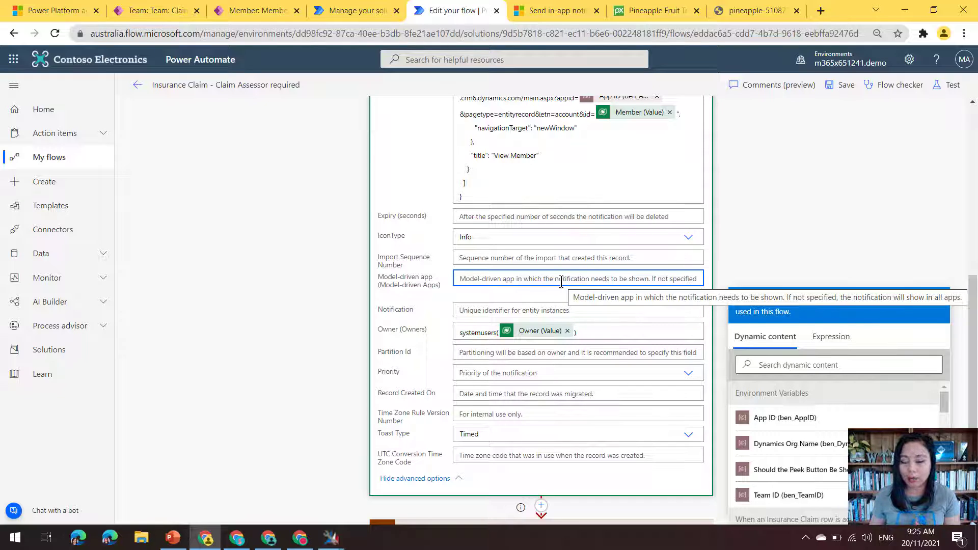
left_click(261, 16)
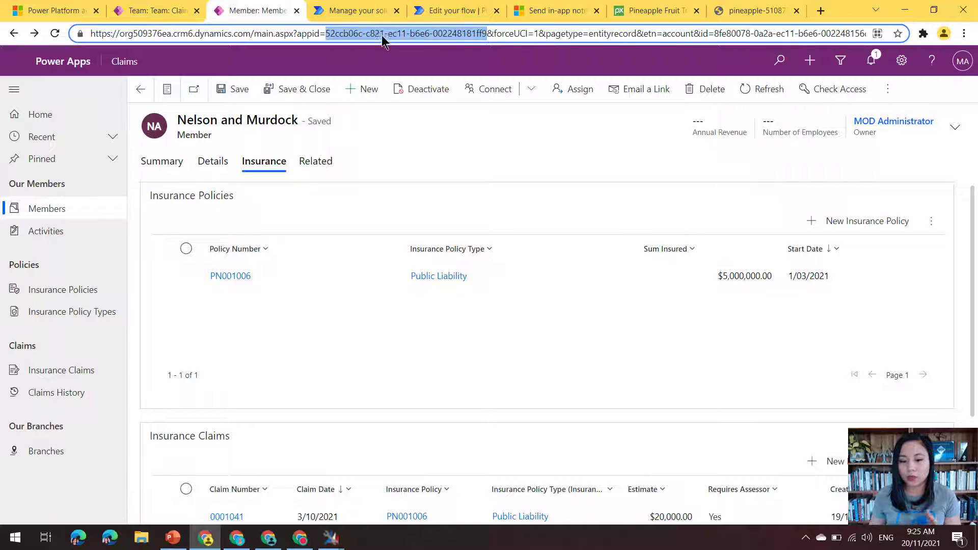
left_click(451, 11)
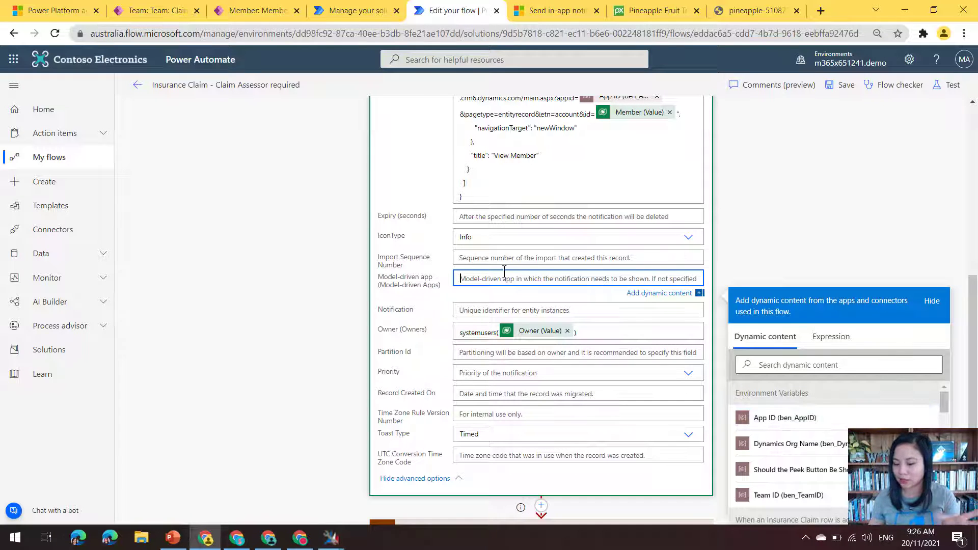
Step: Review the notification row's Title, Body, Data JSON and Expiry (seconds) fields in the flow
left_click(854, 210)
scroll(832, 210, "up", 6)
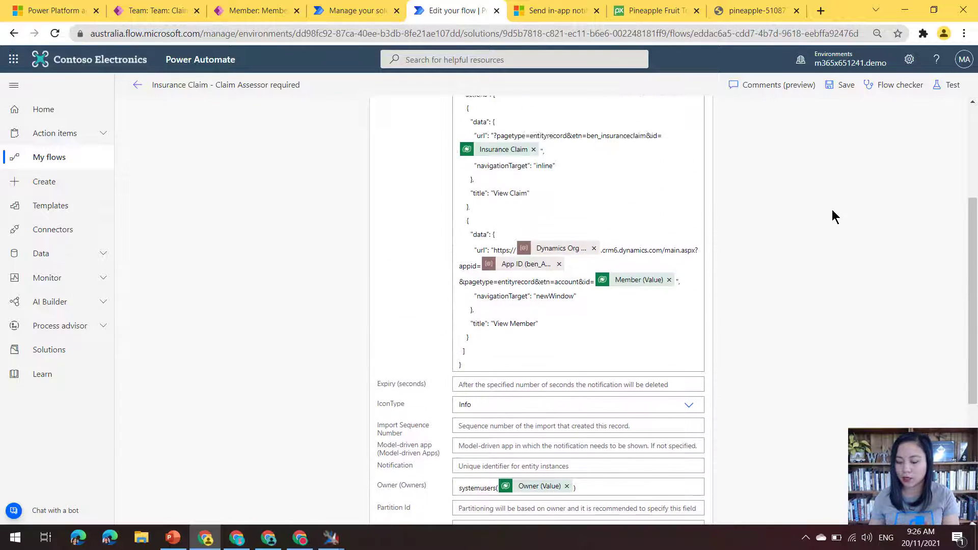
scroll(833, 209, "down", 2)
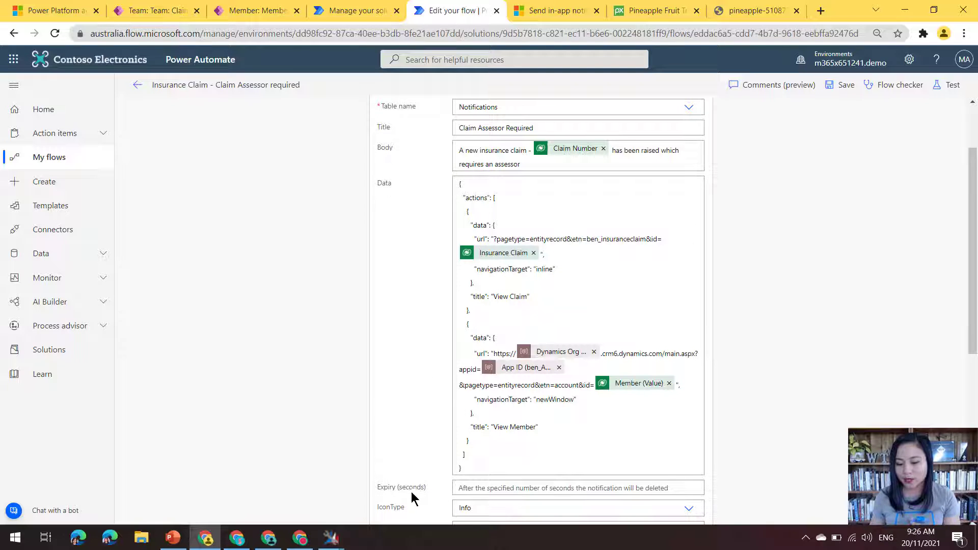
Step: Switch to the PowerPoint presentation, present slide 11 mapping flow fields to the notification, and end the slide show
left_click(173, 537)
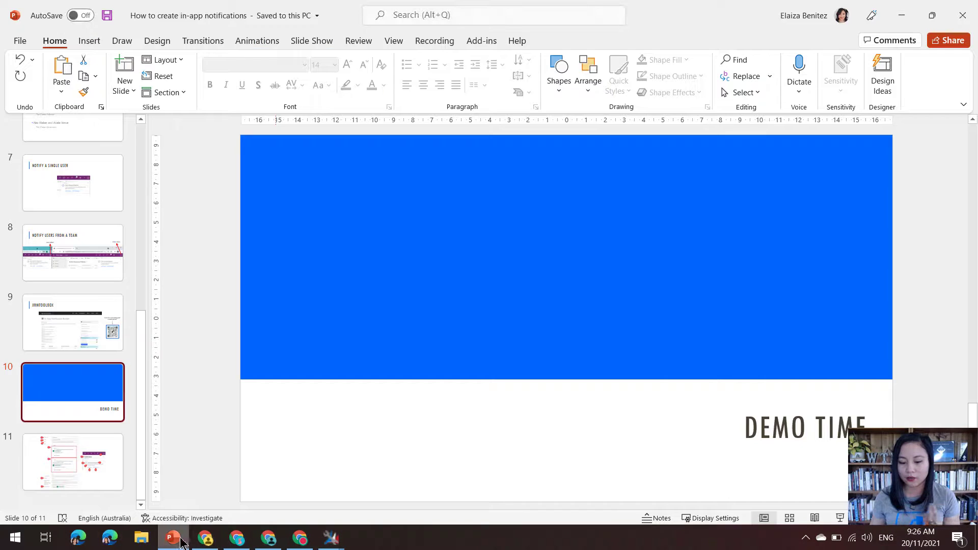
left_click(44, 453)
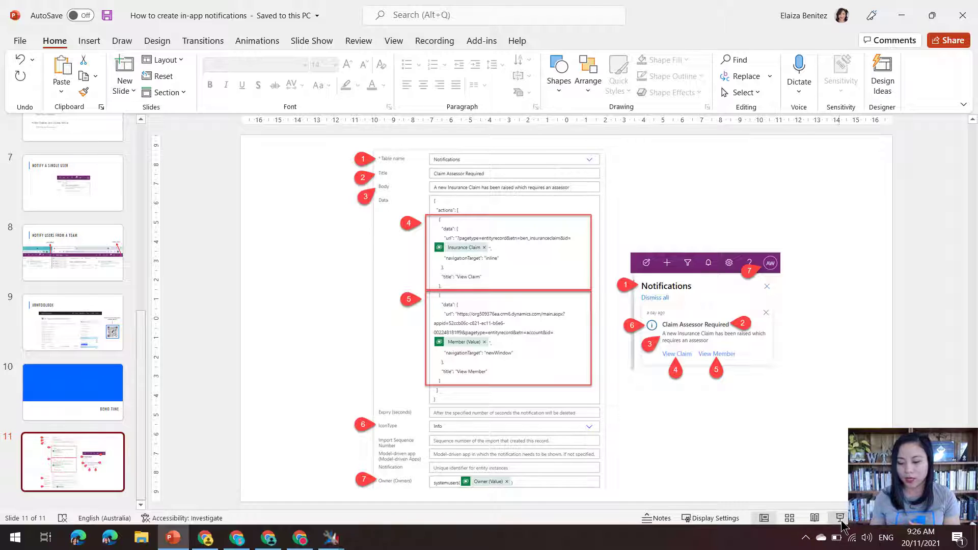
left_click(840, 518)
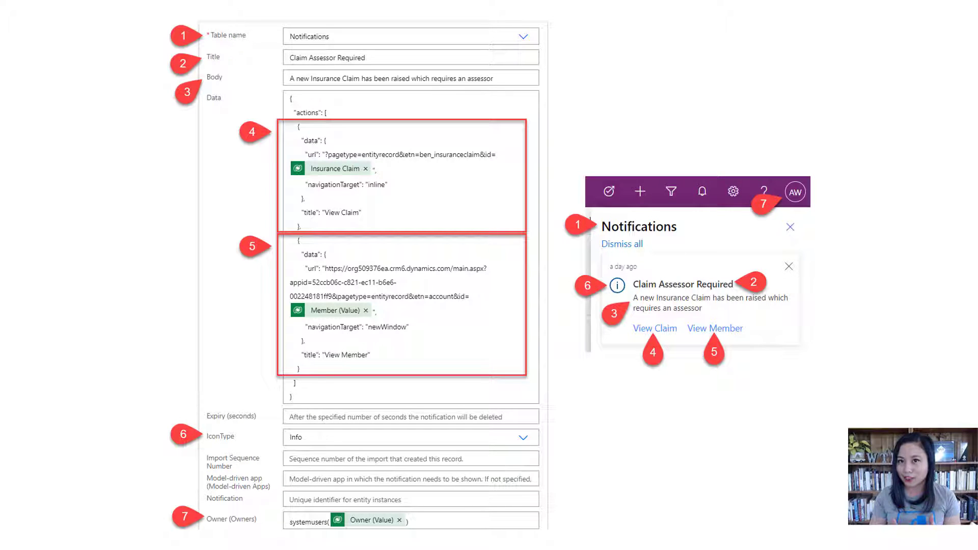
key("Escape")
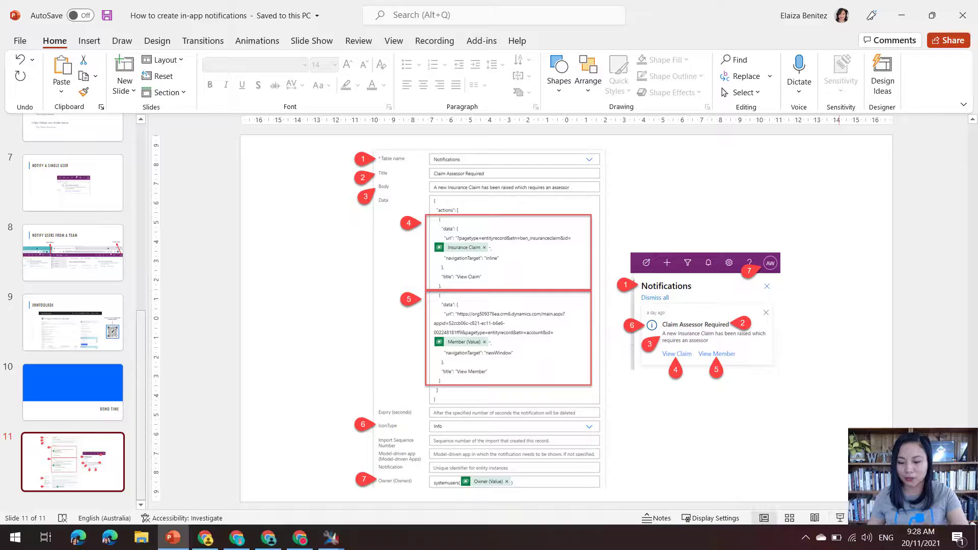
Step: Return to the flow and inspect the Owner (Value) expression in the notification row's Owner (Owners) field
left_click(209, 545)
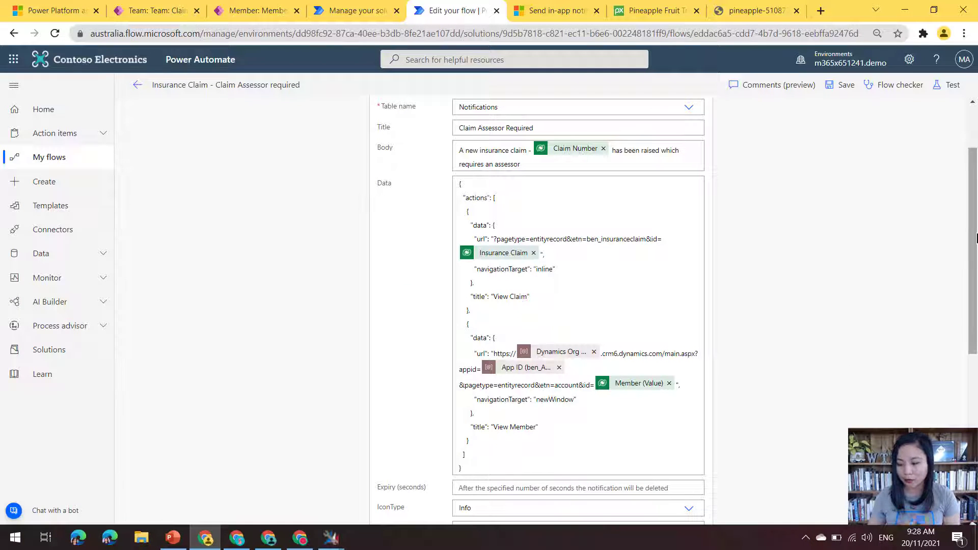
left_click_drag(976, 239, 967, 351)
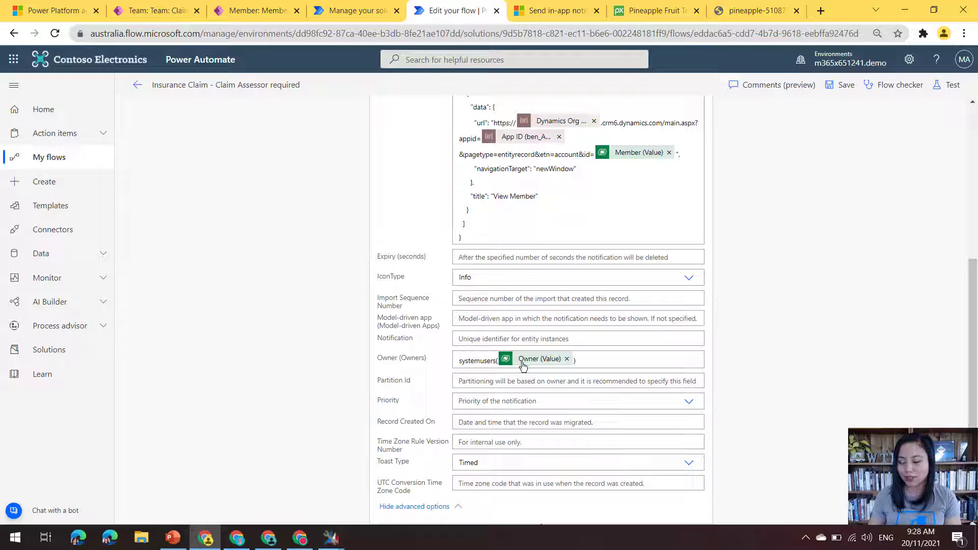
mouse_move(523, 366)
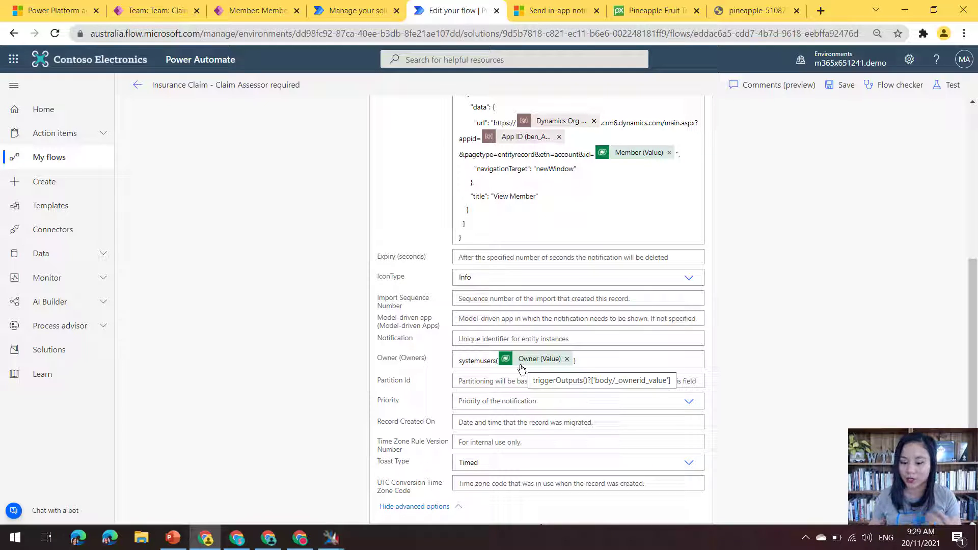
Step: Switch to the other user's Claims app and start a new insurance claim from the Daily Bugle member's Insurance section
left_click(237, 538)
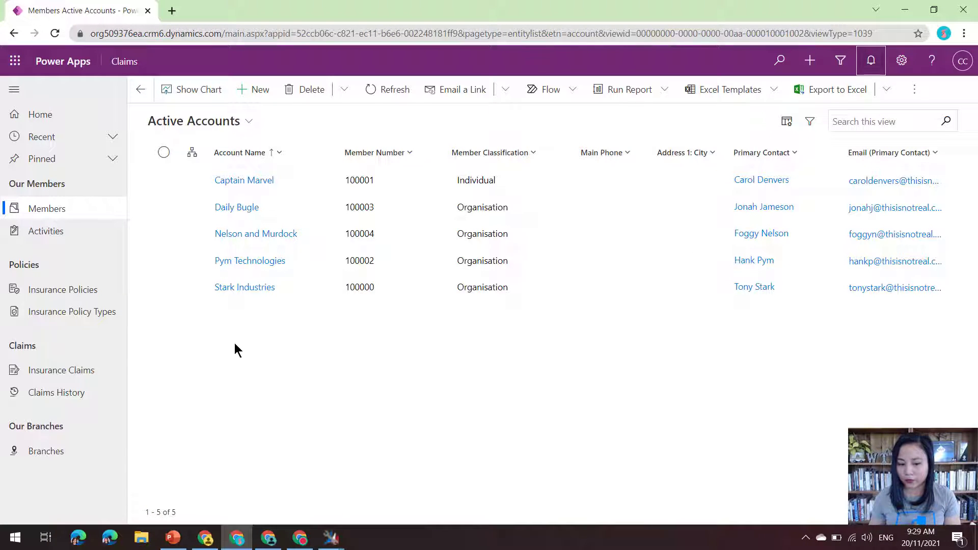
left_click(253, 213)
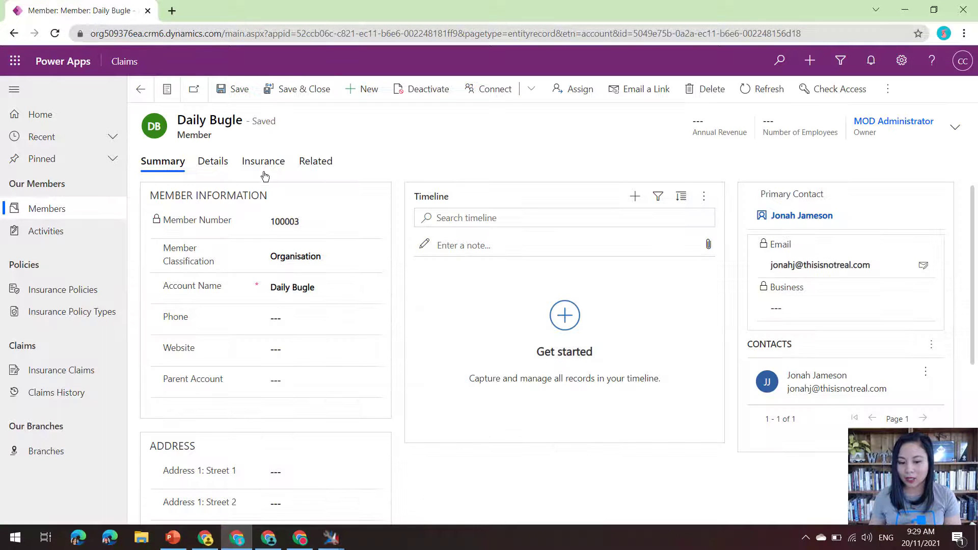
left_click(264, 162)
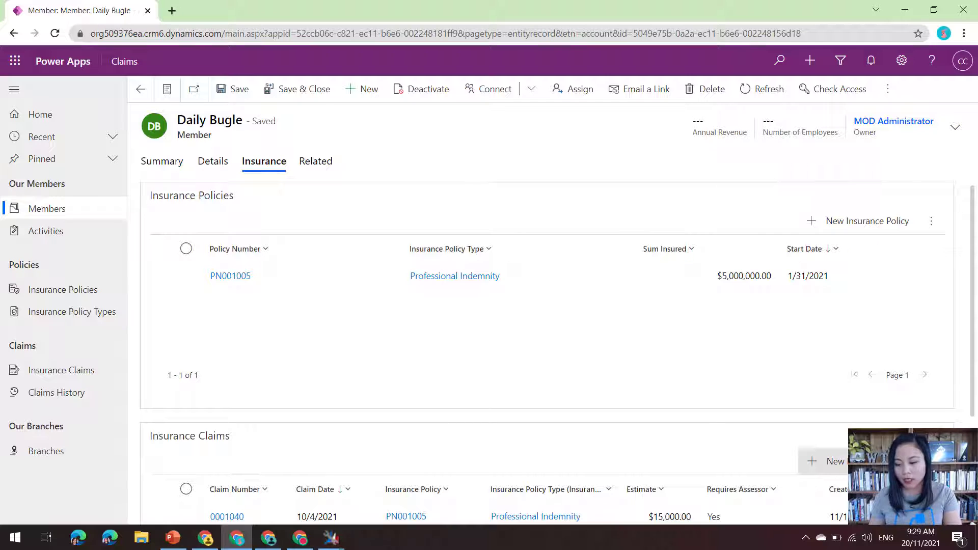
left_click(820, 462)
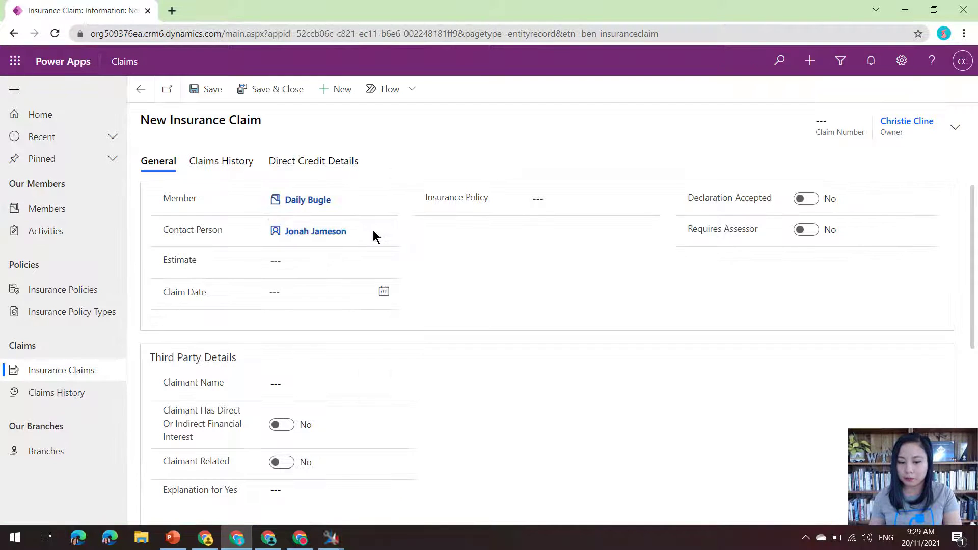
Step: Complete the claim with estimate 50000, claim date 10/5/2021, the member's Professional Indemnity policy and Requires Assessor set to Yes, and save and close it
type("50000")
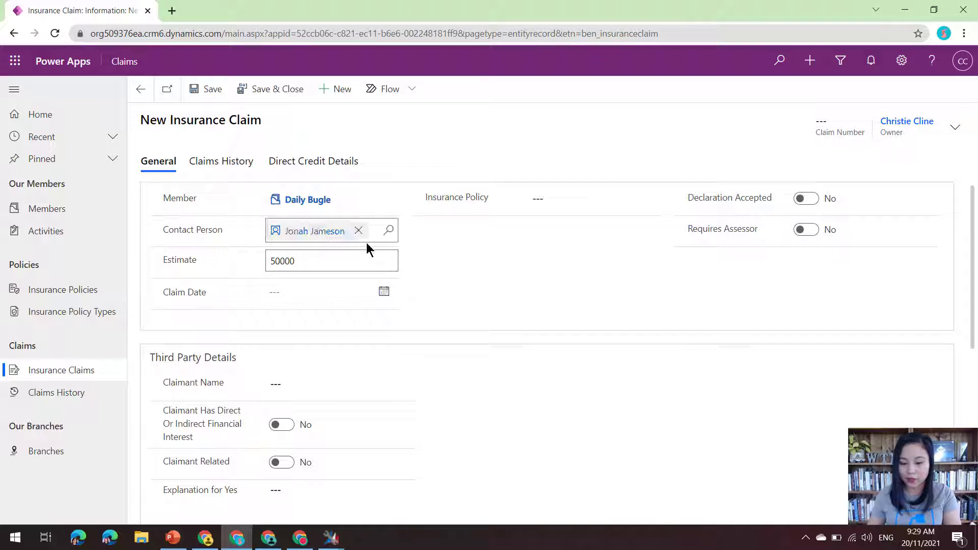
left_click(383, 291)
left_click(370, 326)
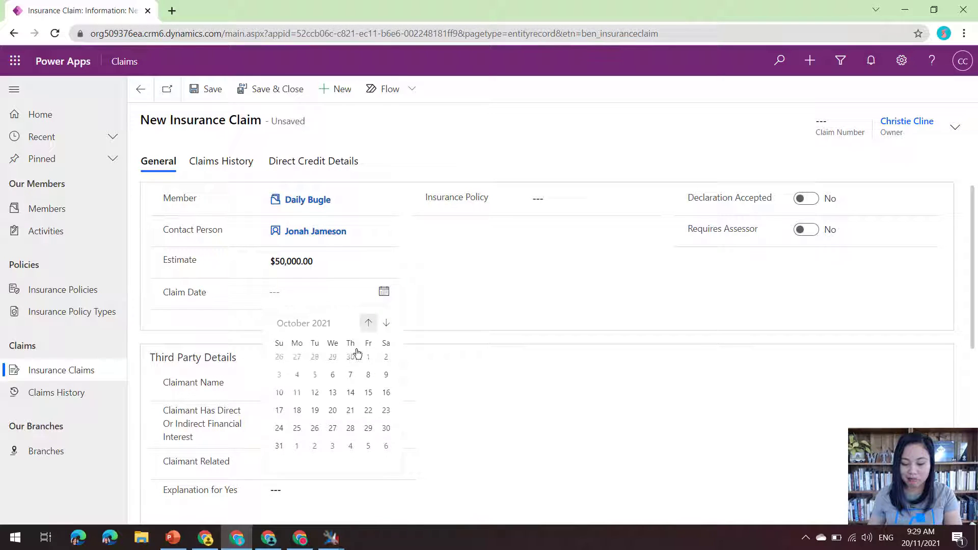
left_click(316, 378)
left_click(654, 200)
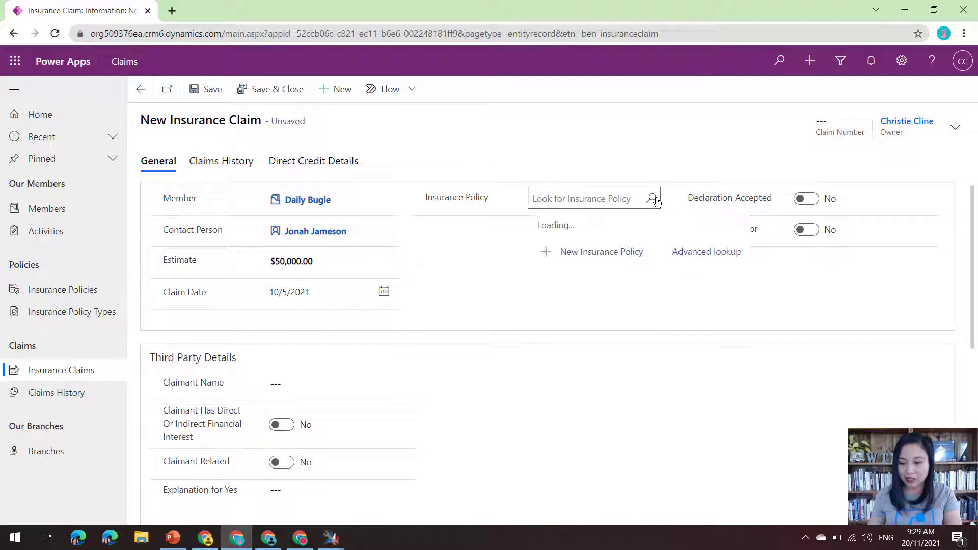
left_click(639, 246)
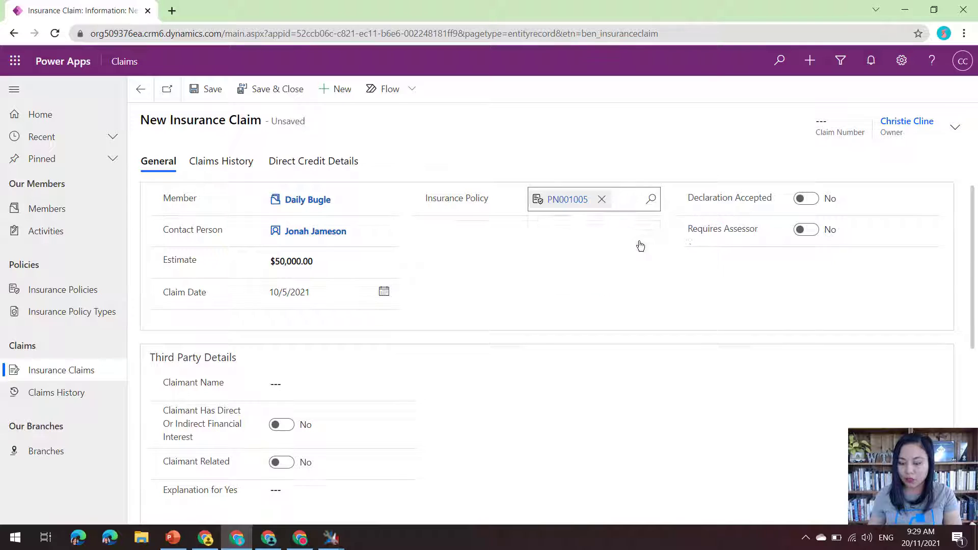
left_click(808, 230)
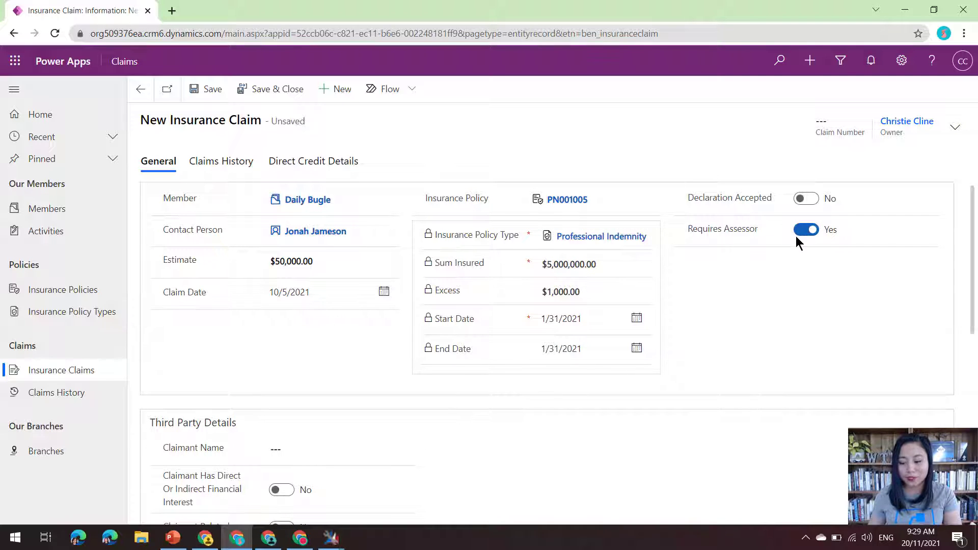
left_click(261, 90)
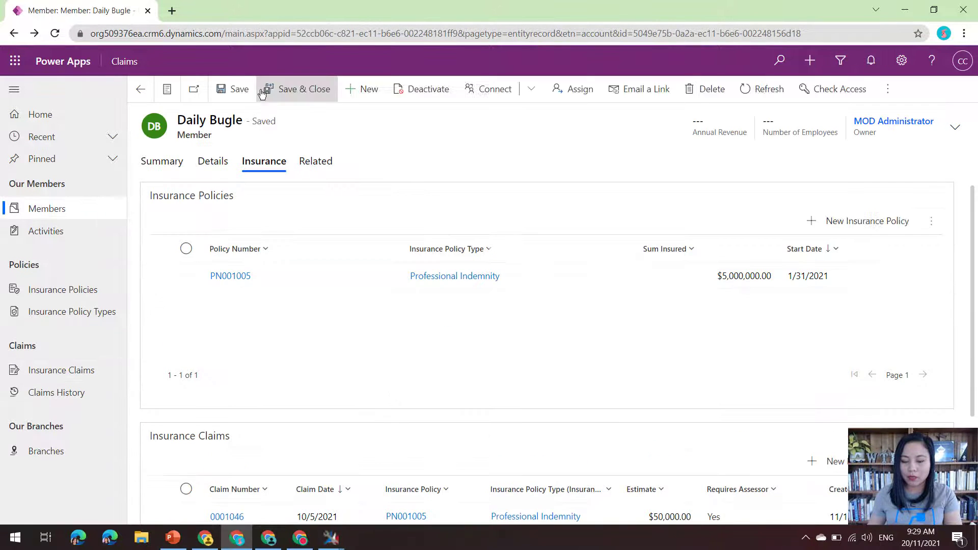
Step: Switch to Power Automate, leave the flow editor without saving, and refresh the 28-day run history to check for the new run
left_click(206, 537)
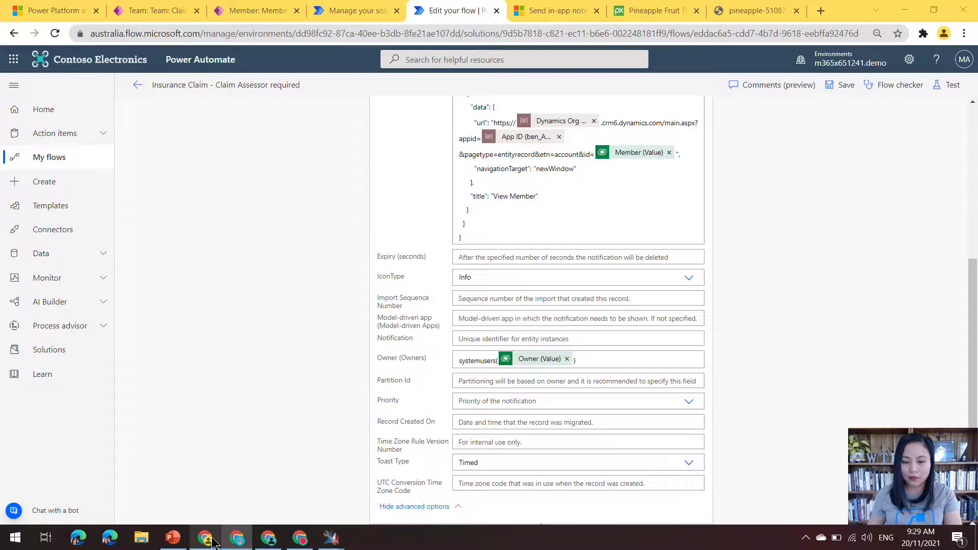
left_click(137, 86)
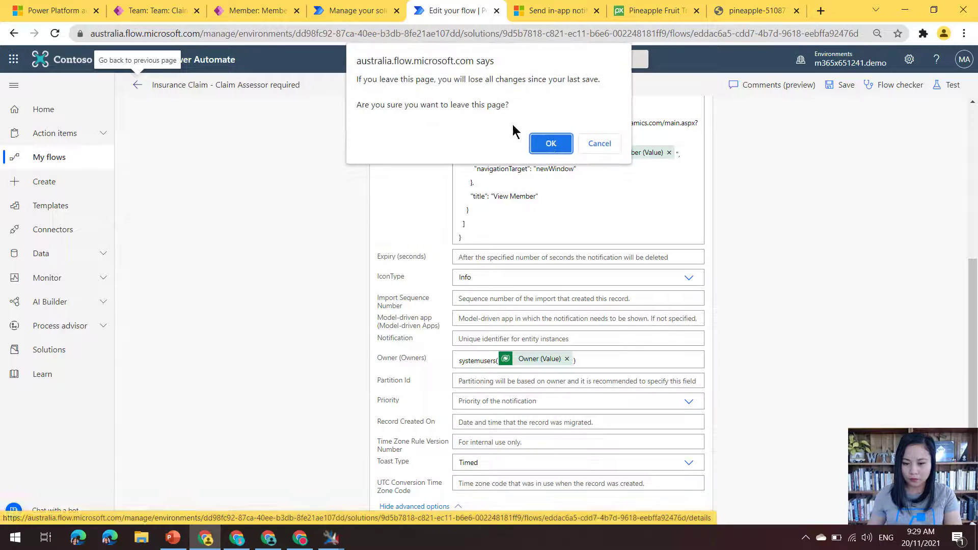
left_click(550, 142)
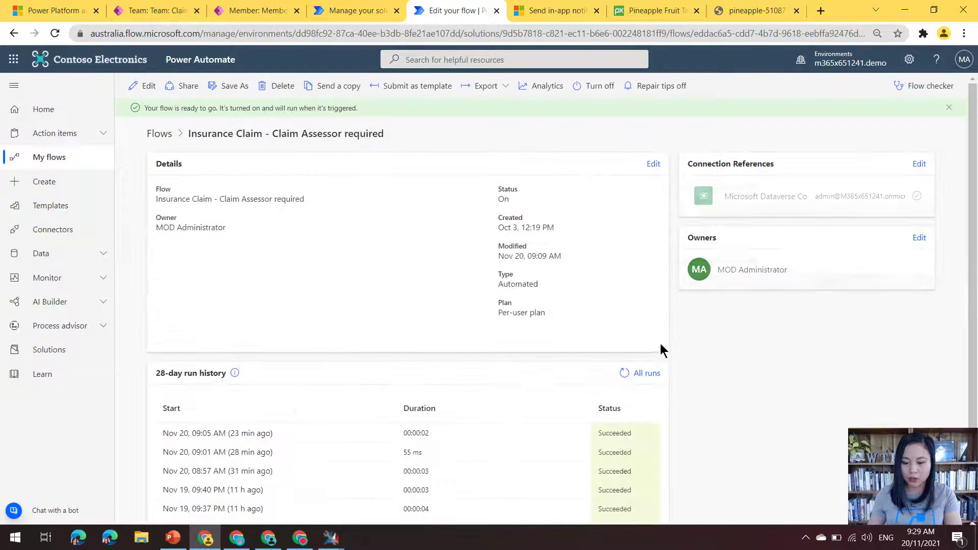
left_click(624, 376)
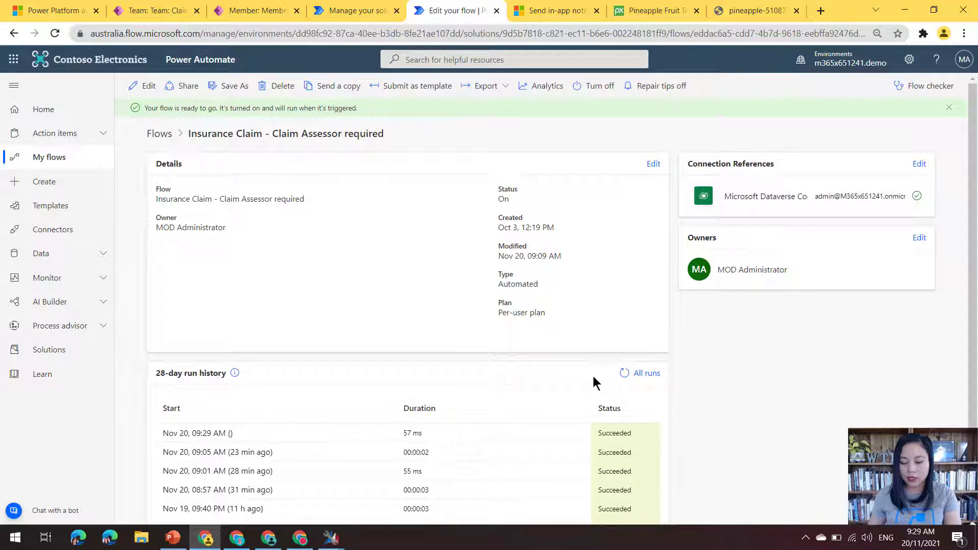
left_click(622, 375)
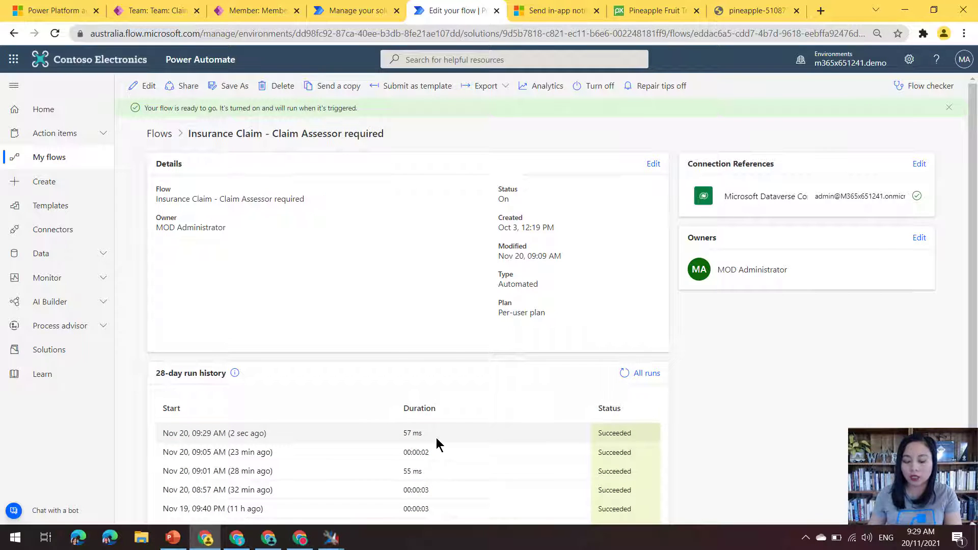
Step: Return to the other user's Claims app and browse the Insurance Policies, Insurance Policy Types, Members and Activities lists while awaiting the notification
left_click(237, 537)
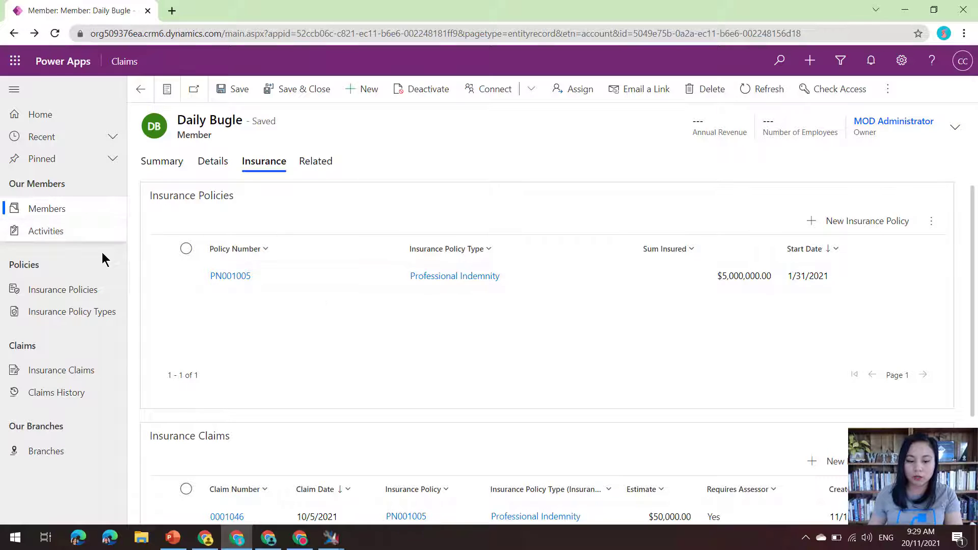
left_click(90, 290)
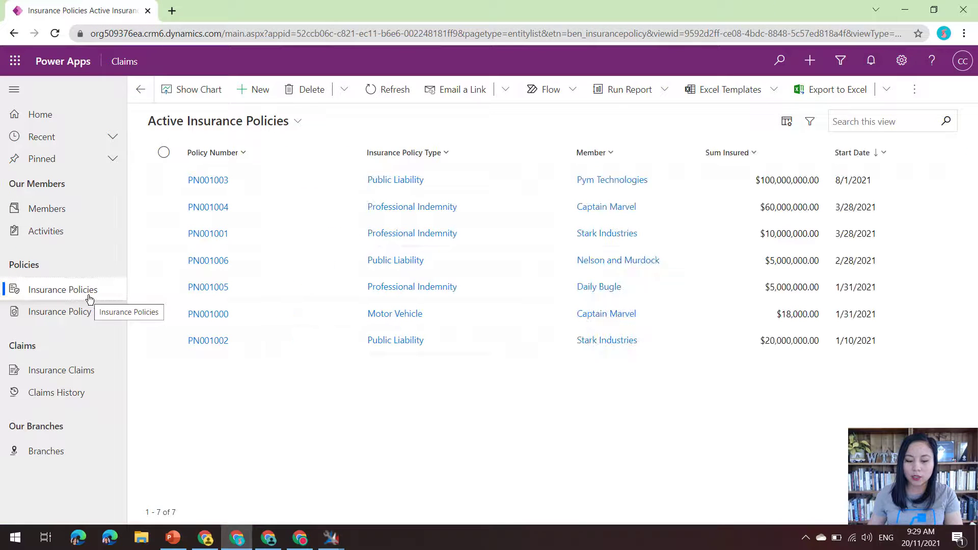
left_click(77, 314)
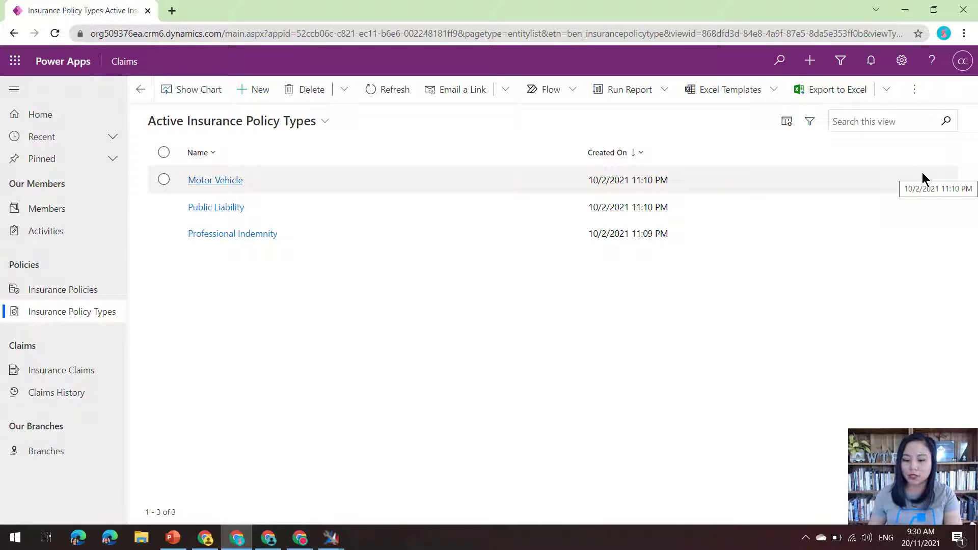
left_click(93, 208)
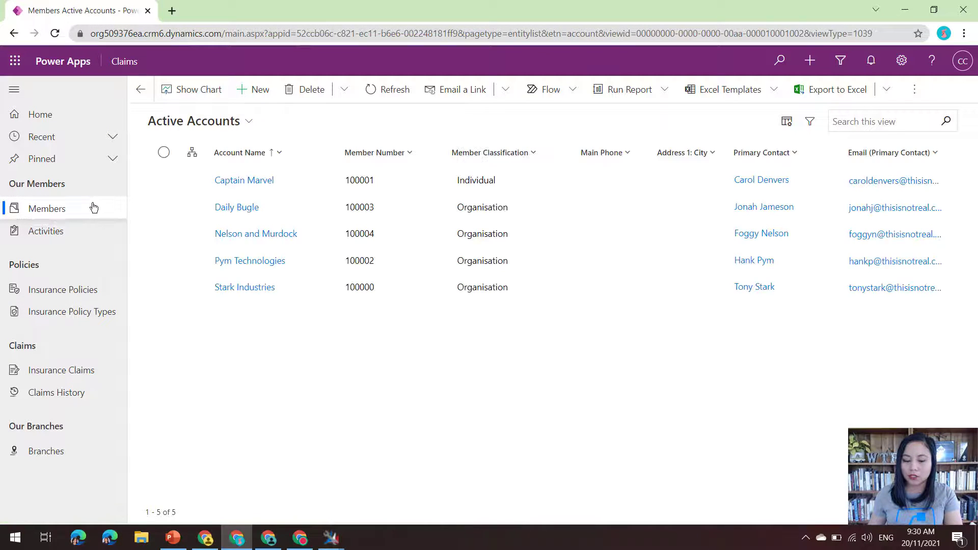
left_click(84, 239)
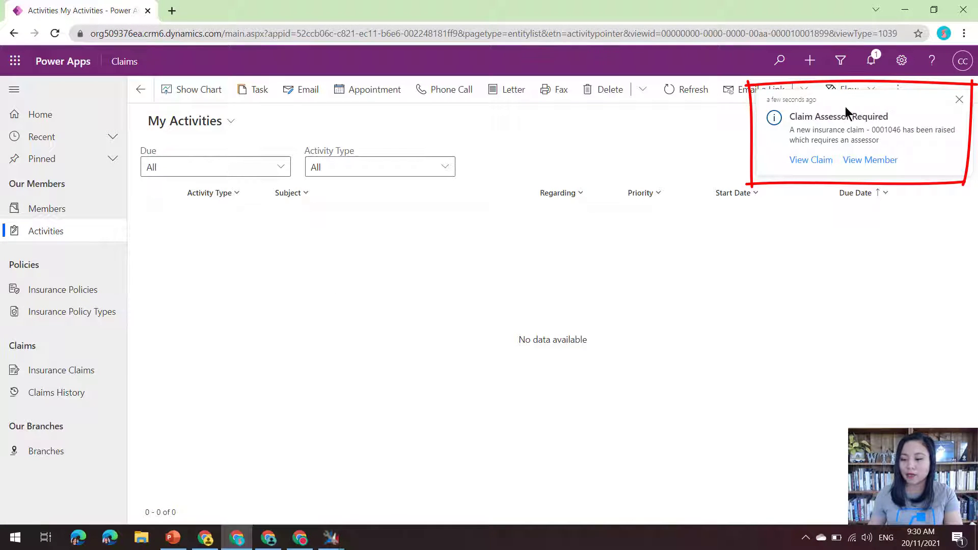
Step: View the claim and the member record through the links in the newest Claim Assessor Required notification
left_click(801, 162)
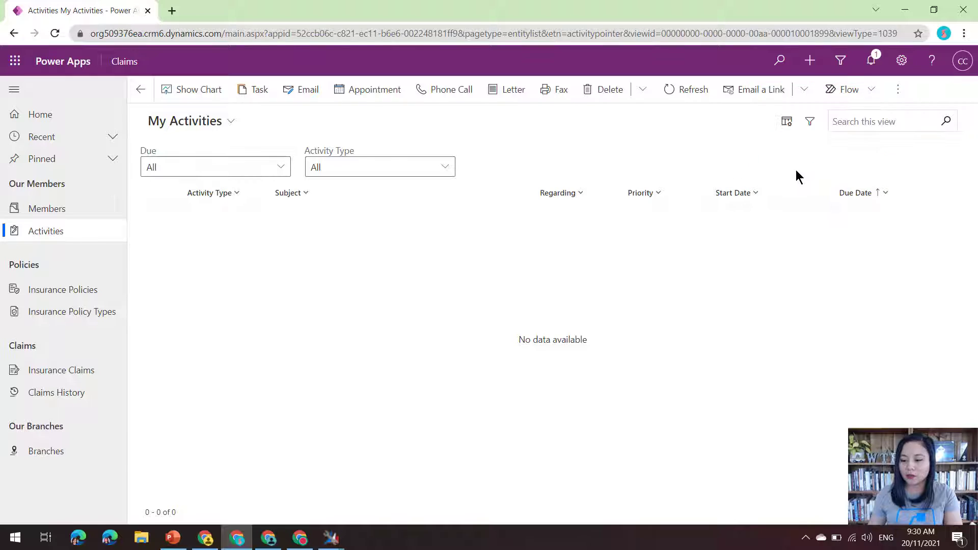
left_click(867, 60)
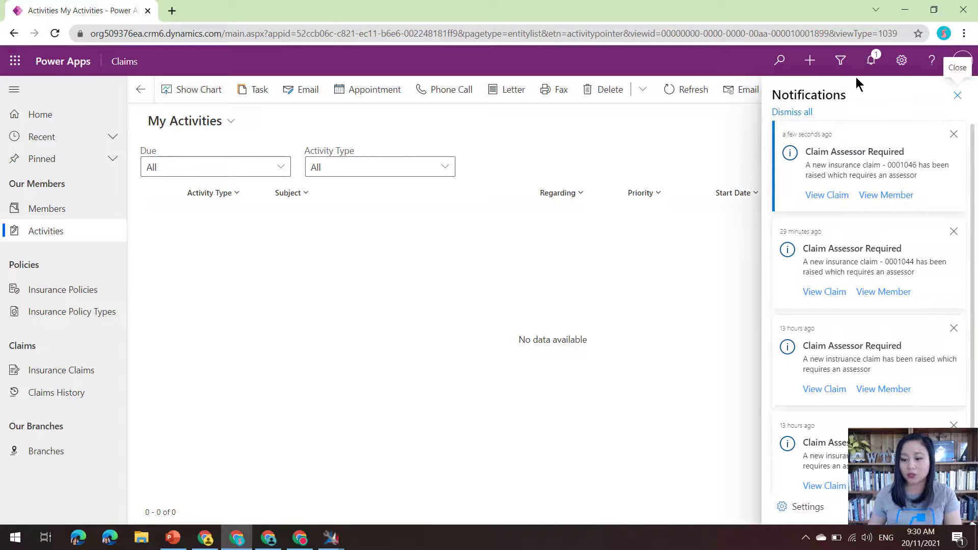
left_click(829, 196)
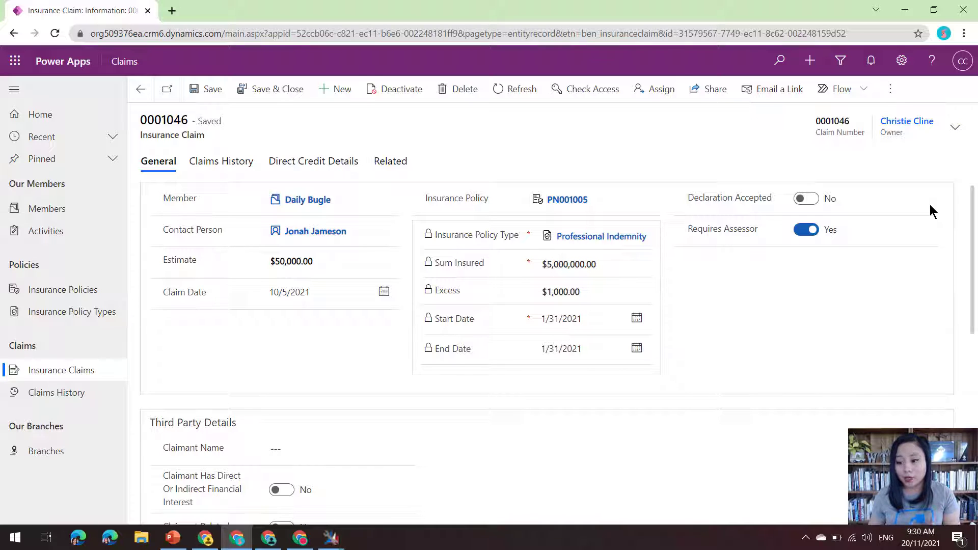
left_click(871, 60)
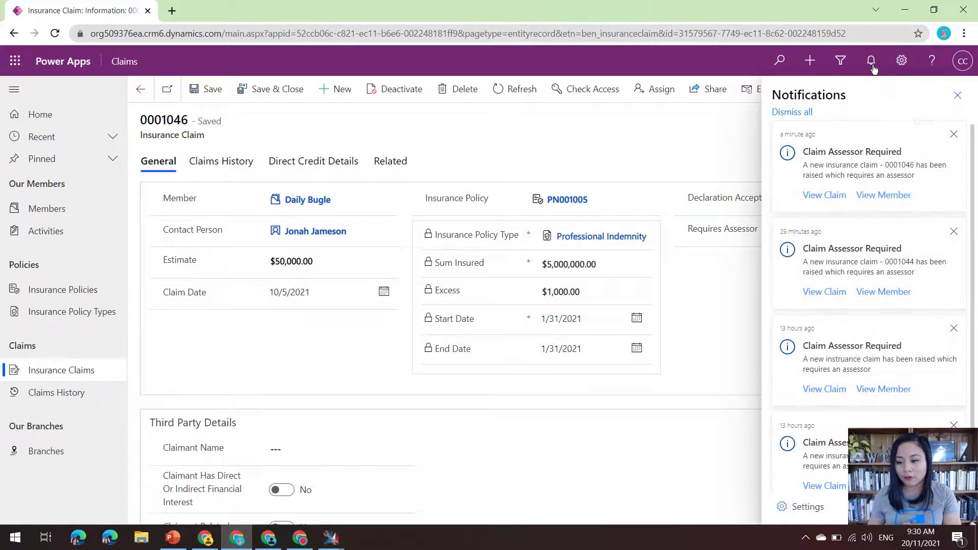
left_click(901, 200)
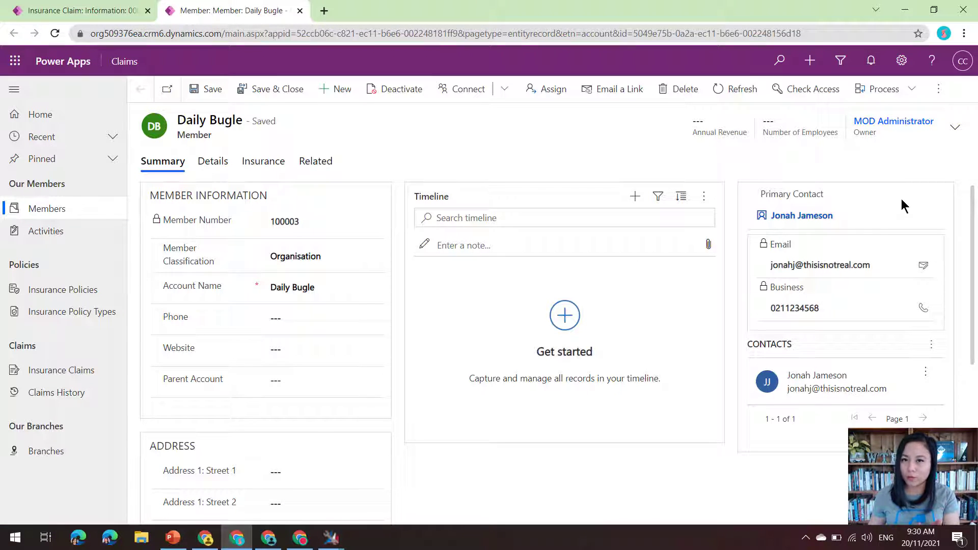
Step: Switch to Power Automate, open the flow for editing, and move Add a new Notification row below the Notification for Team Members scope
left_click(207, 537)
left_click(148, 85)
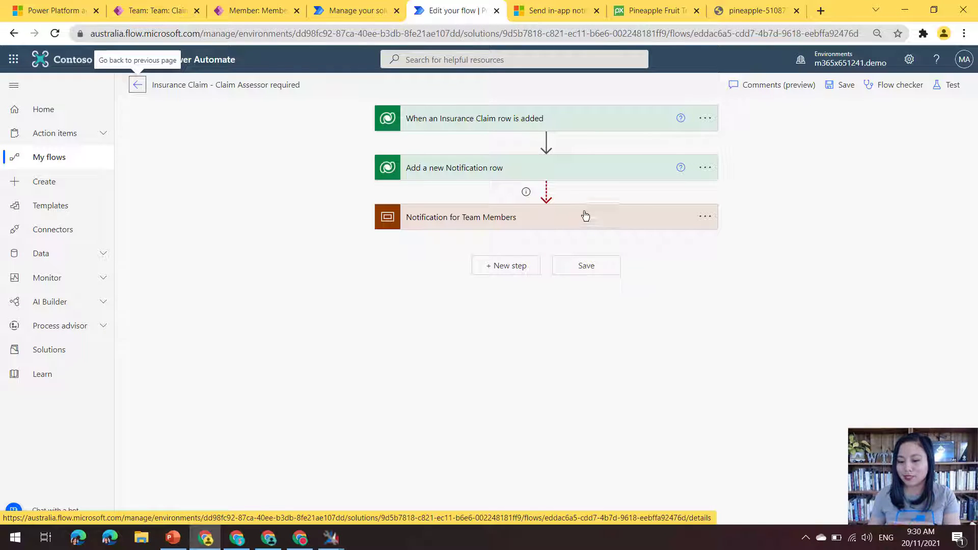
left_click_drag(567, 170, 570, 248)
Step: Configure Add a new Notification row to run only after Notification for Team Members has failed
left_click(703, 218)
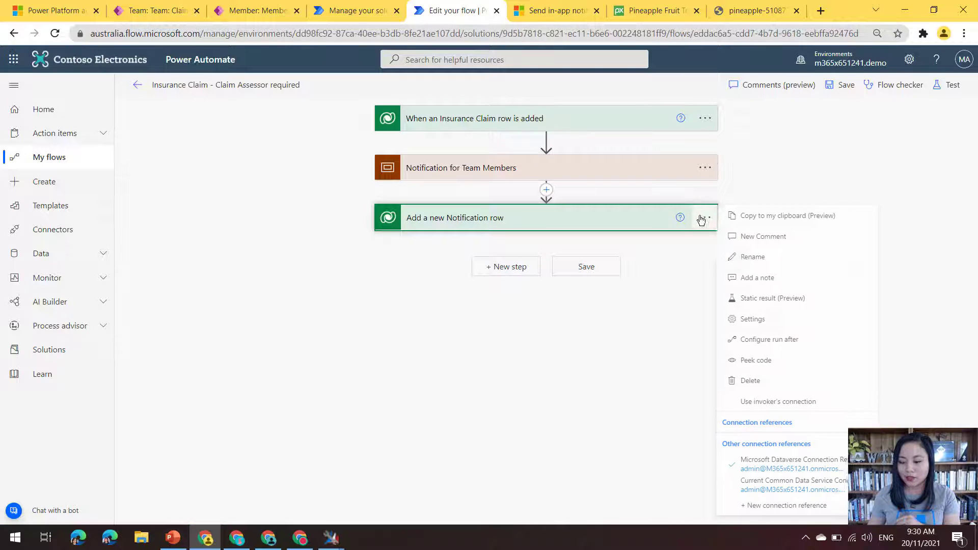
left_click(769, 340)
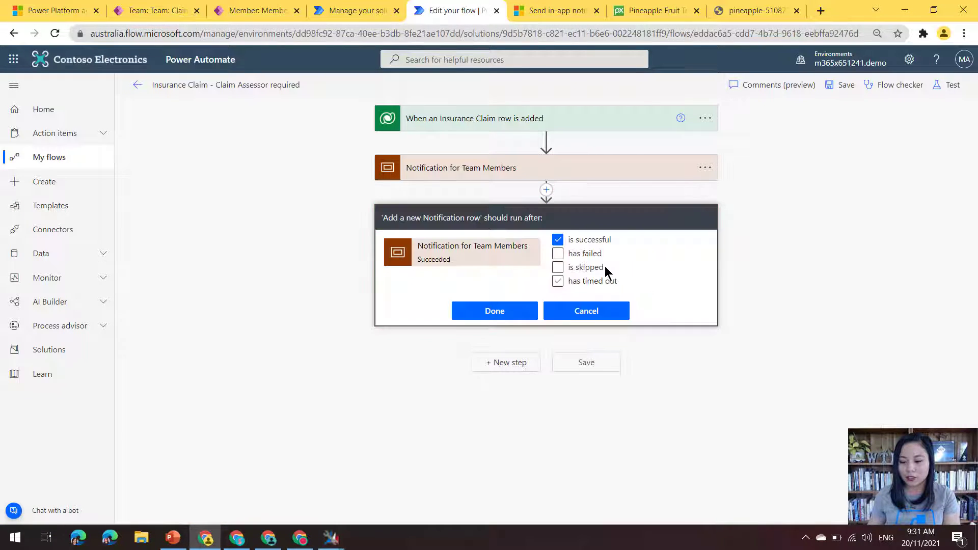
left_click(575, 253)
left_click(580, 243)
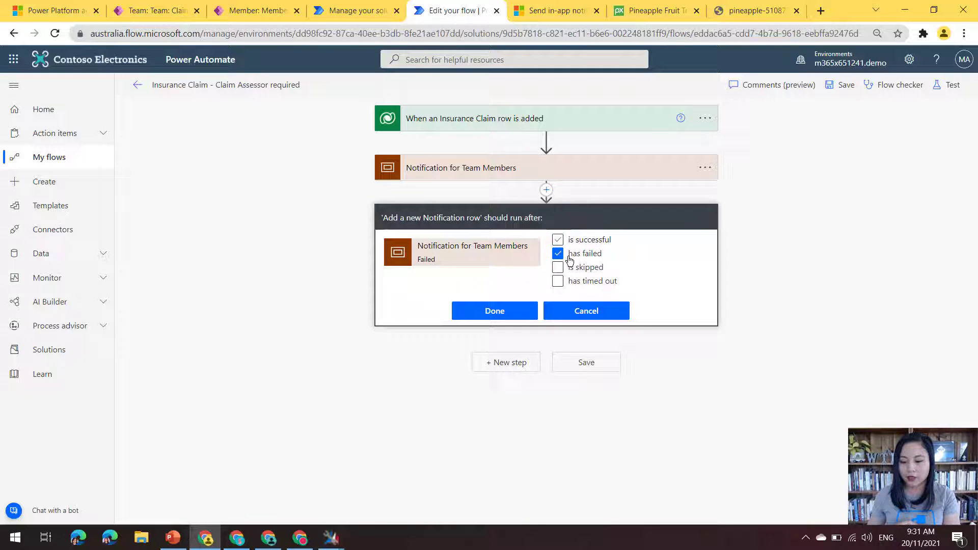
left_click(504, 311)
Step: Expand the Notification for Team Members scope and examine the advanced options of List Claims Team Members rows
left_click(588, 177)
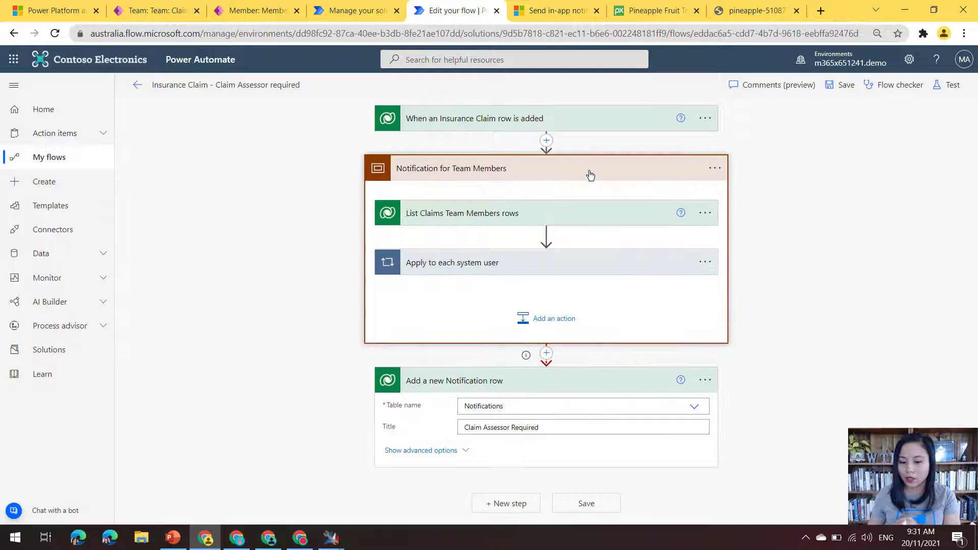
left_click(482, 220)
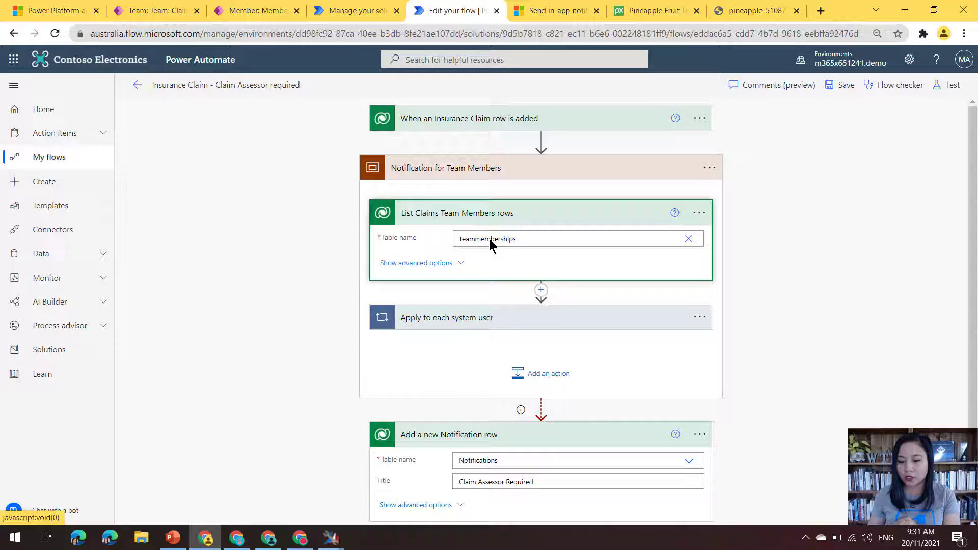
left_click(459, 264)
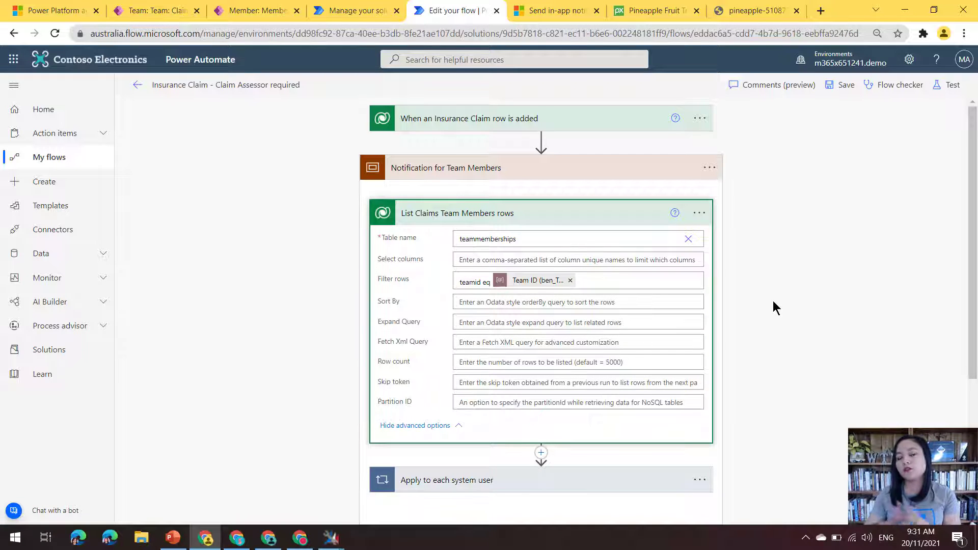
Step: Show the Claims team record, select the team ID in its URL, and return to the flow's Filter rows expression
left_click(143, 11)
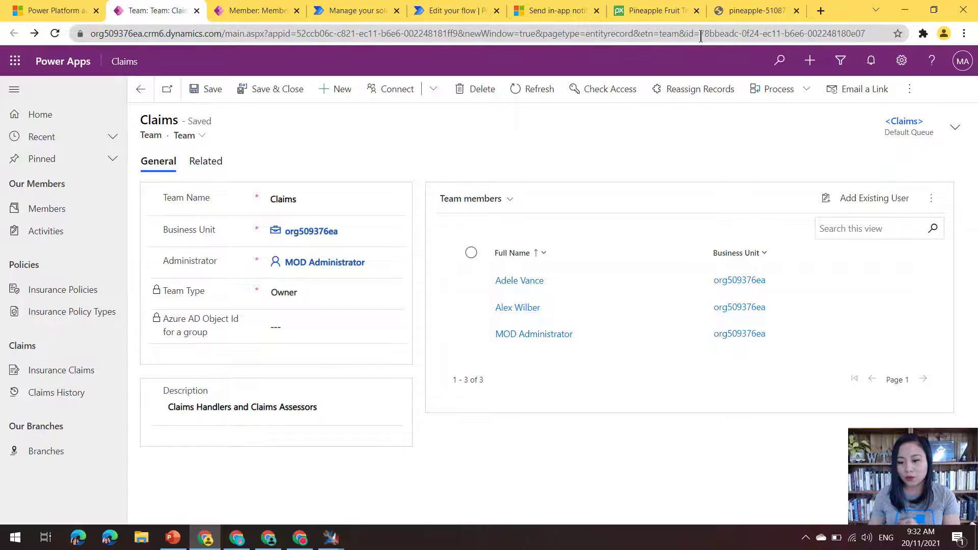
left_click_drag(701, 36, 869, 34)
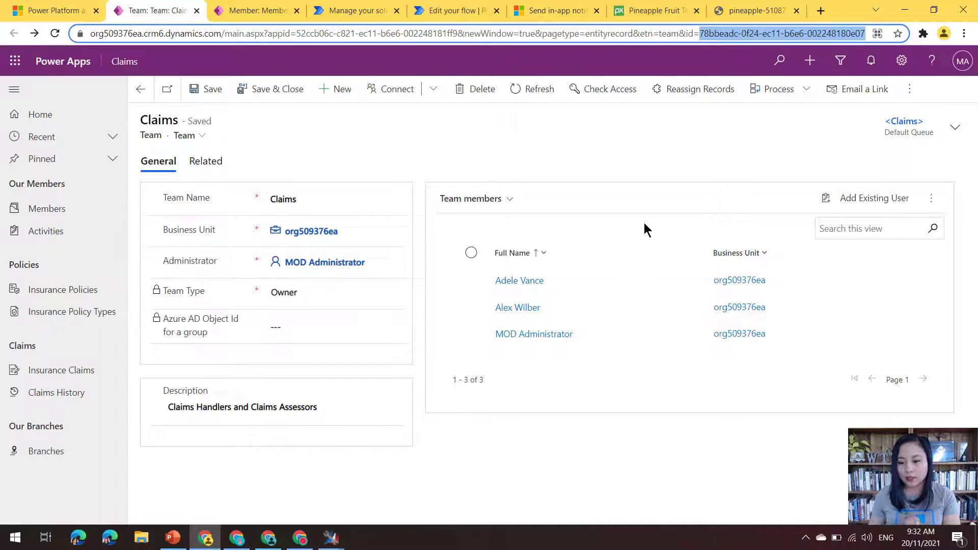
left_click(427, 15)
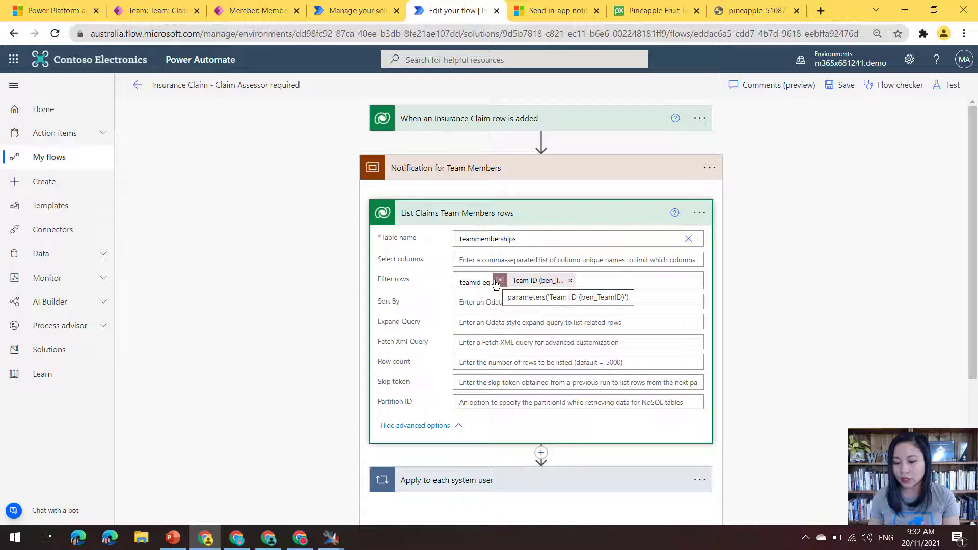
left_click(621, 275)
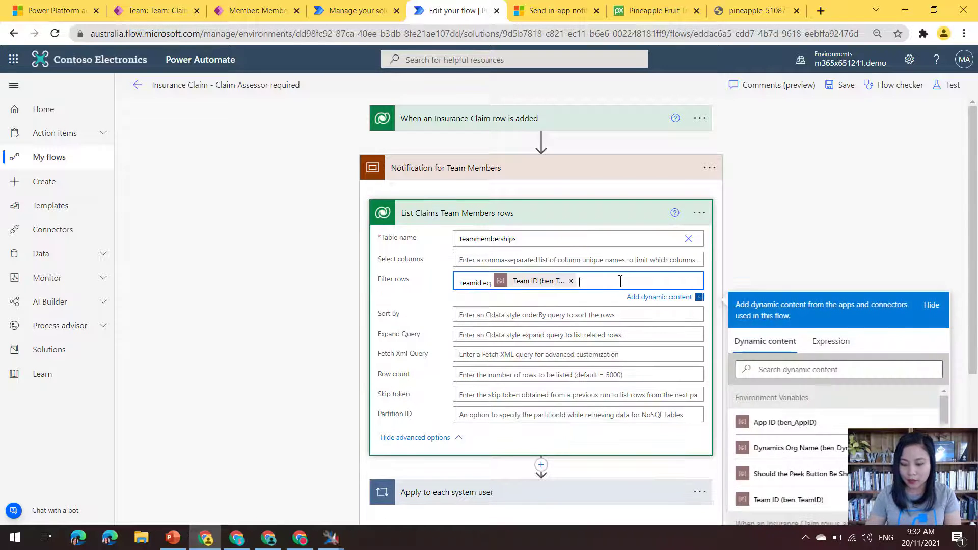
key("ctrl+v")
key("ctrl+z")
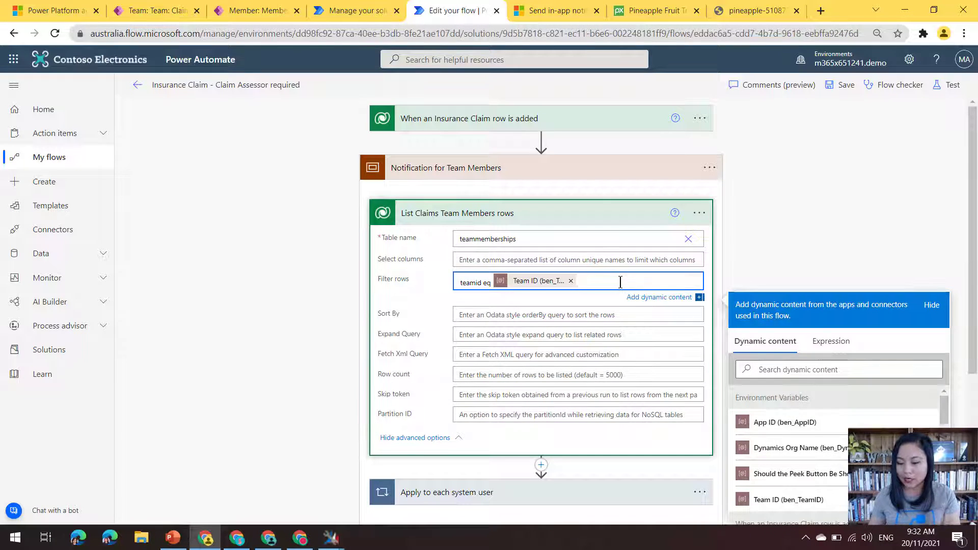
left_click(764, 225)
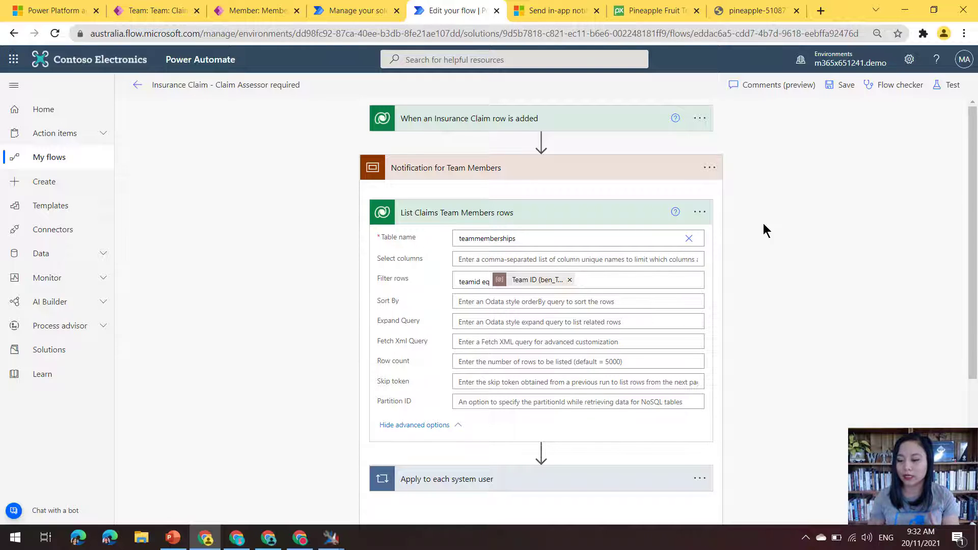
Step: Show the advanced options of Add a new Notification row and examine the View Member URL in its Data field
scroll(733, 255, "down", 4)
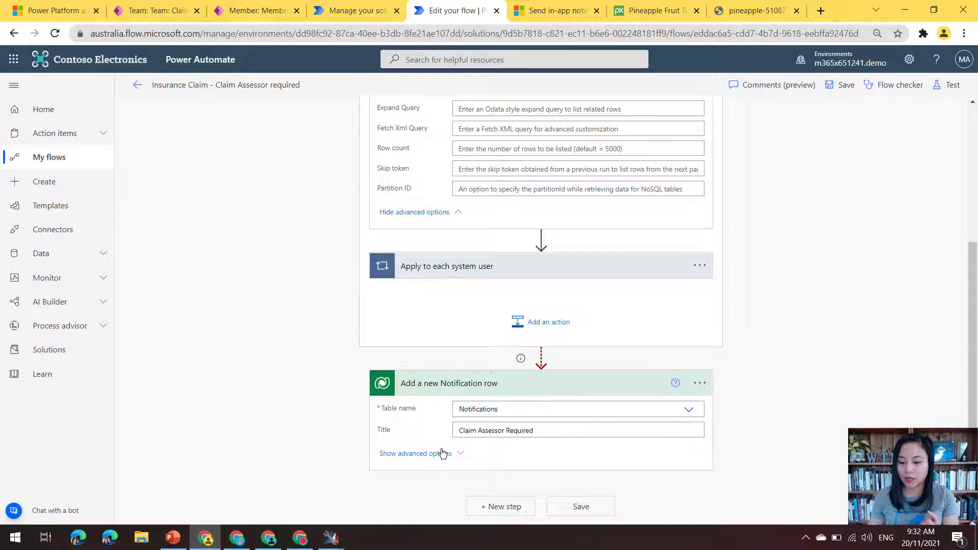
left_click(415, 454)
scroll(864, 315, "down", 4)
scroll(863, 315, "down", 4)
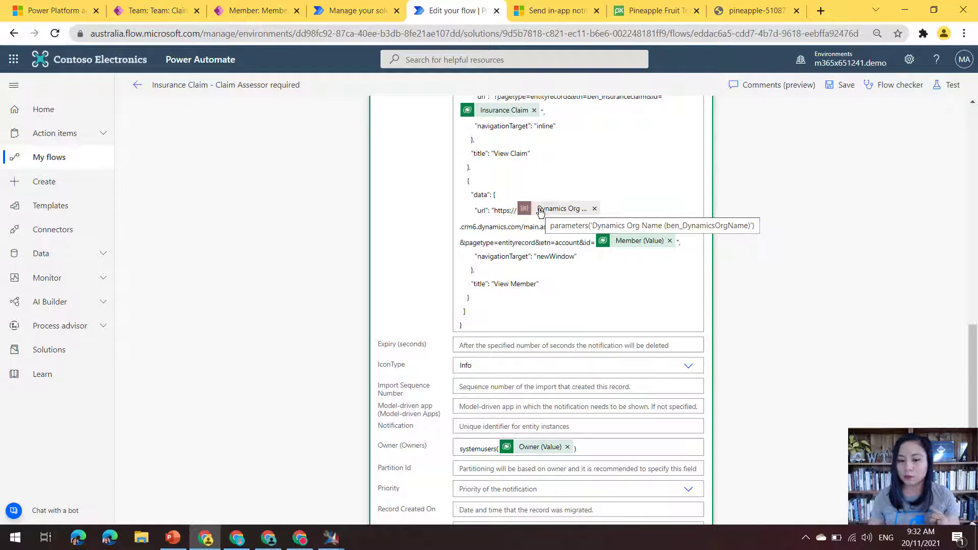
Step: Compare the organisation name and app ID in the Nelson and Murdock member record's URL with the flow's environment variables
left_click(273, 10)
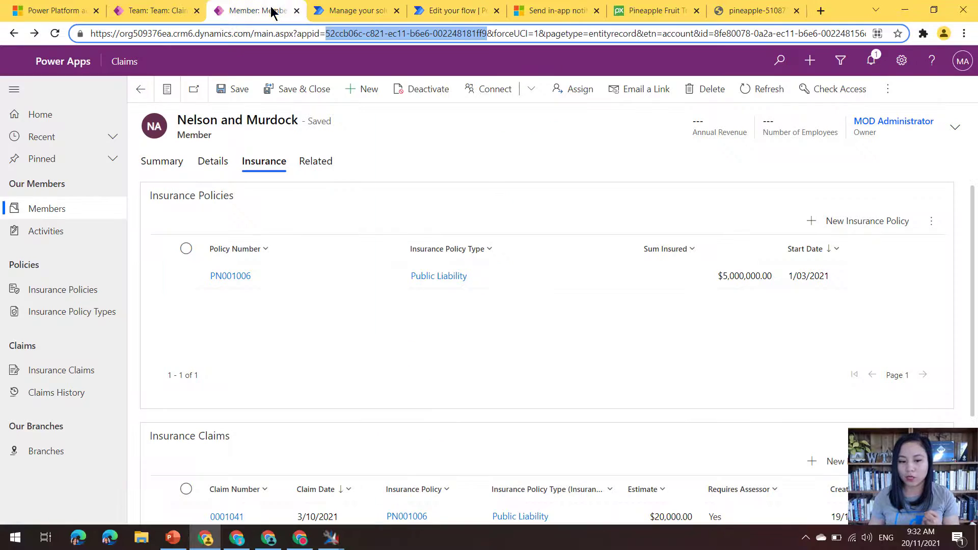
double_click(173, 38)
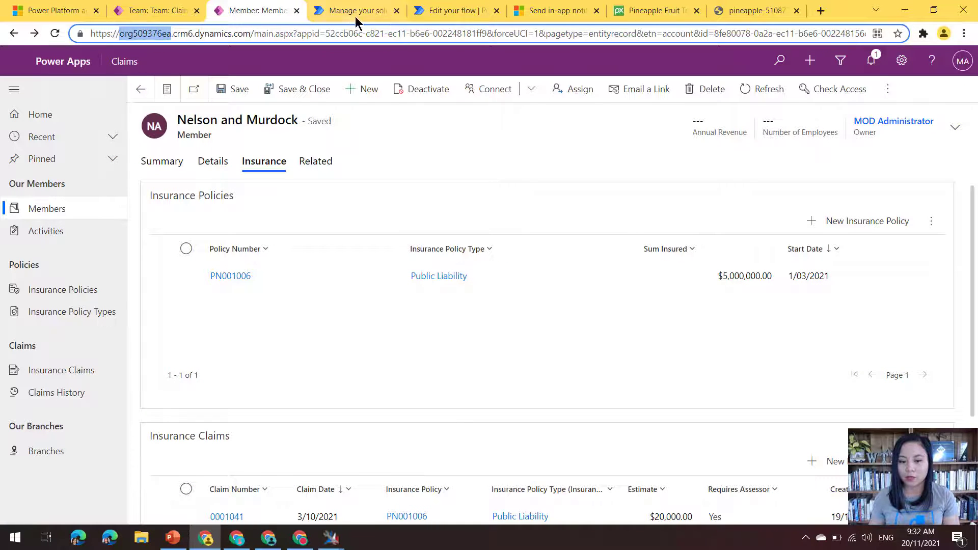
left_click(440, 13)
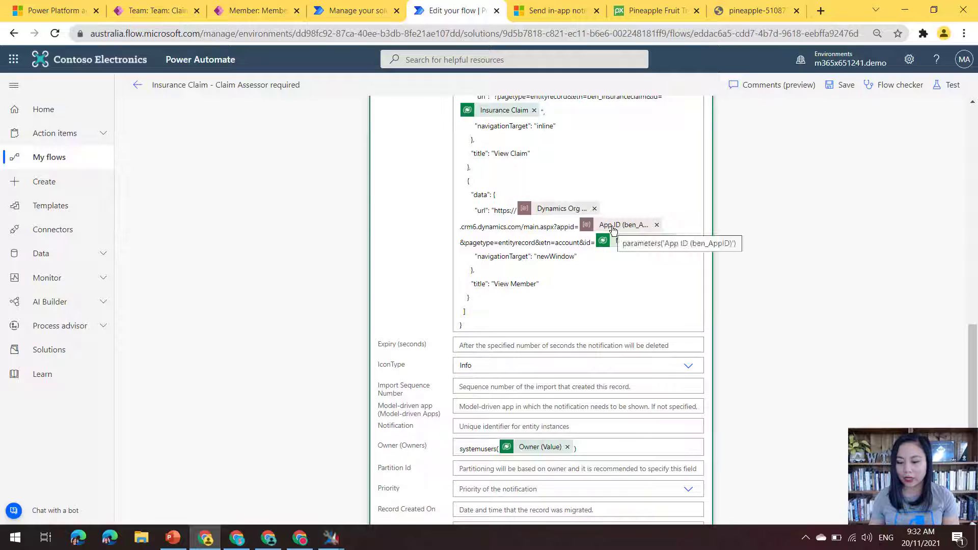
left_click(267, 13)
left_click_drag(326, 34, 487, 34)
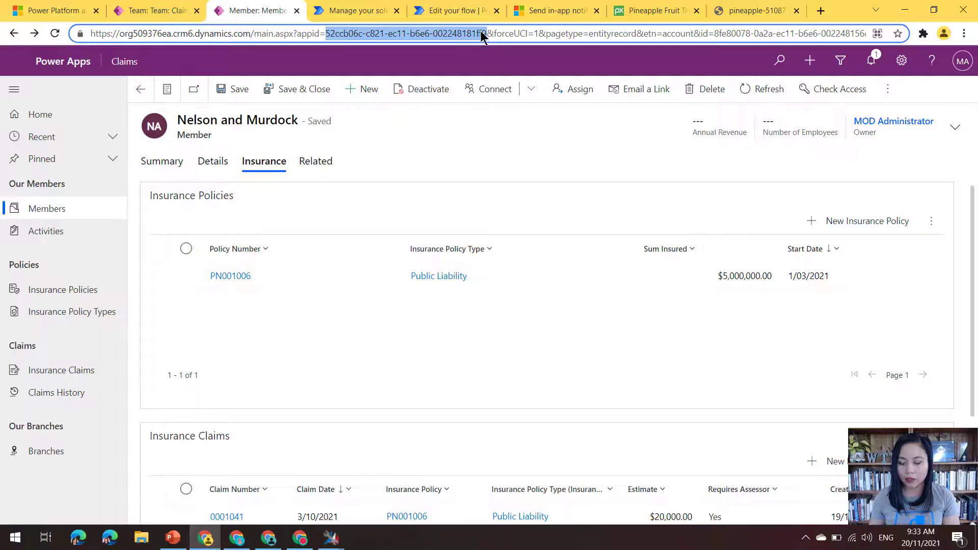
left_click(446, 15)
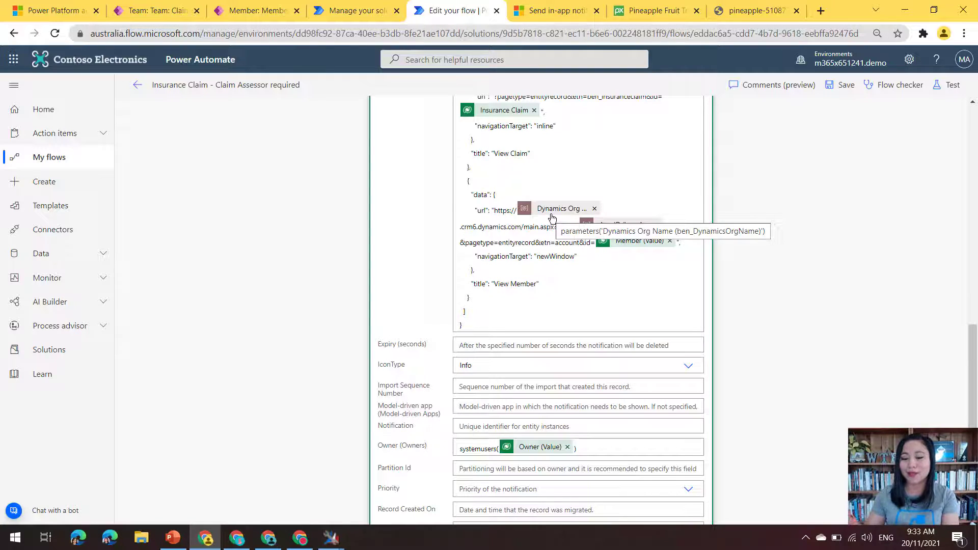
Step: Collapse List Claims Team Members rows, expand the Apply to each system user loop and examine its input
scroll(867, 280, "up", 8)
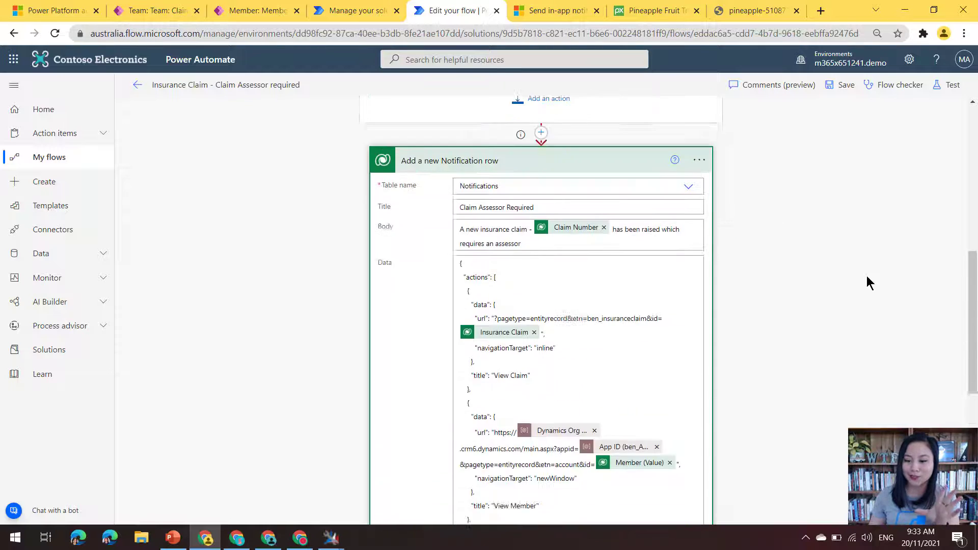
scroll(856, 173, "up", 3)
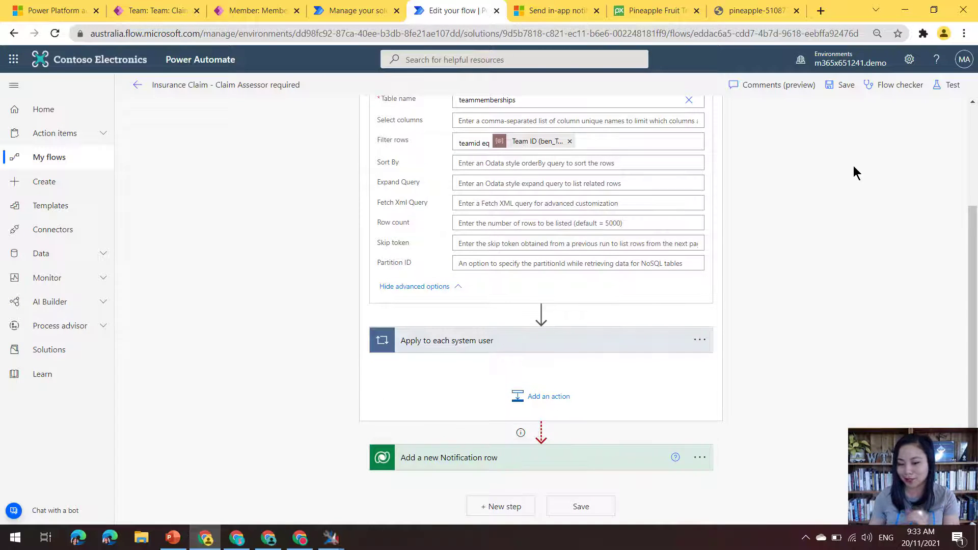
scroll(856, 173, "up", 3)
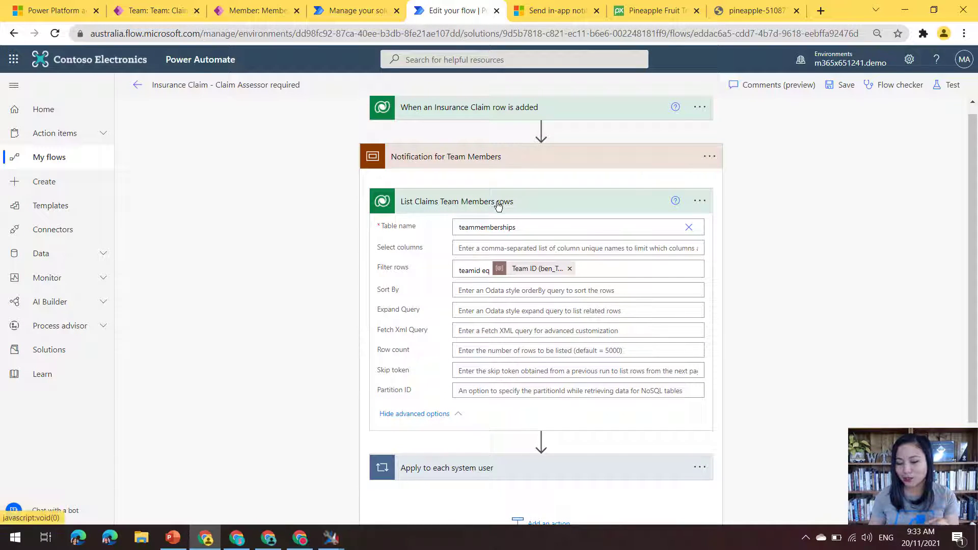
left_click(499, 205)
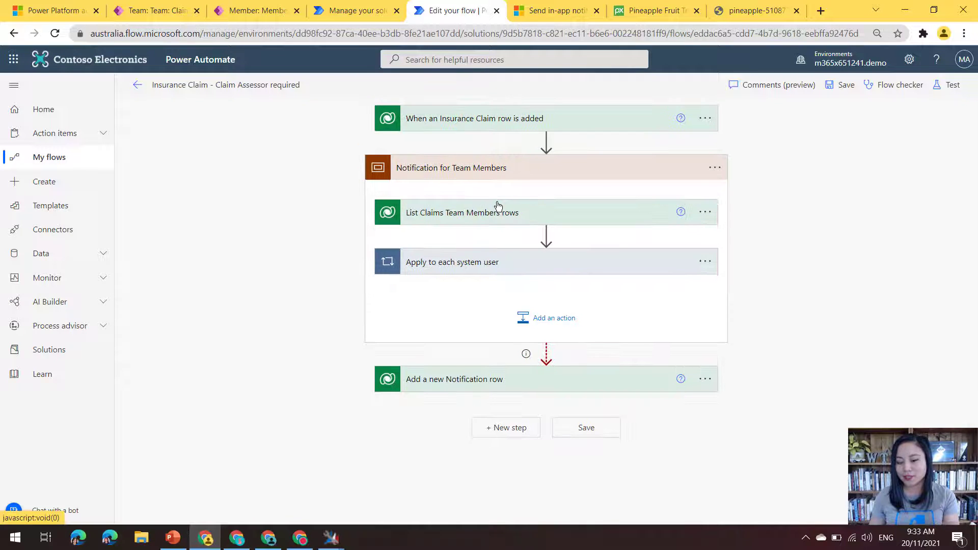
left_click(449, 262)
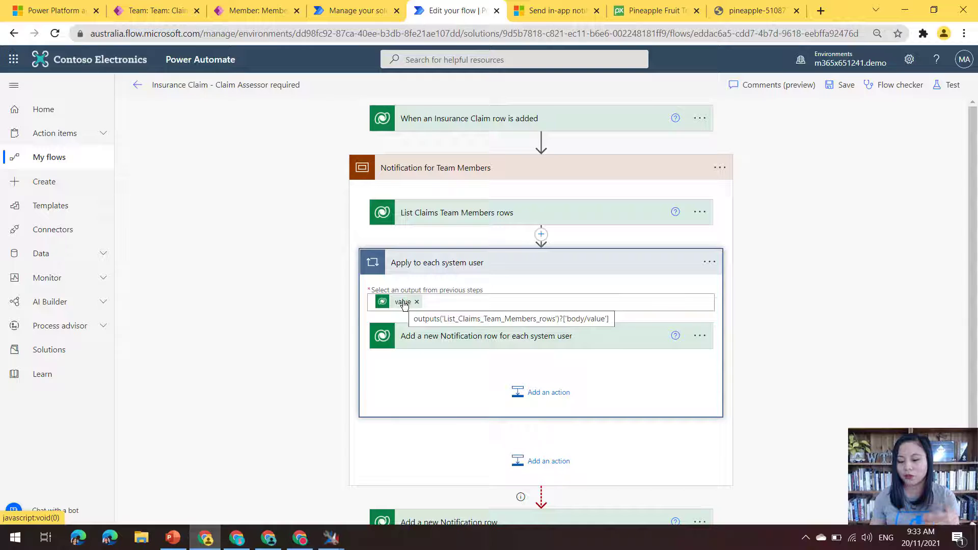
Step: Expand Add a new Notification row for each system user and examine the Body and Data in its advanced options
left_click(446, 334)
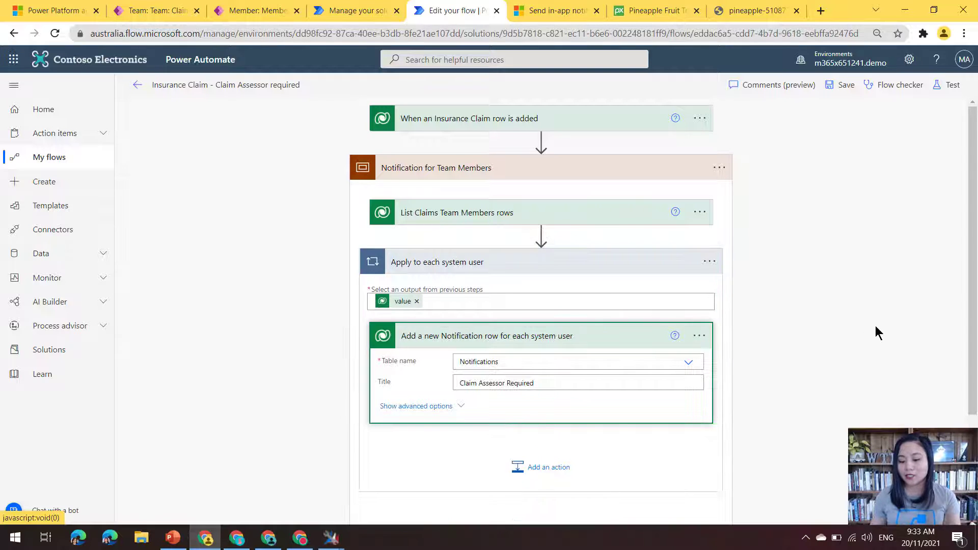
scroll(446, 284, "down", 3)
left_click(428, 267)
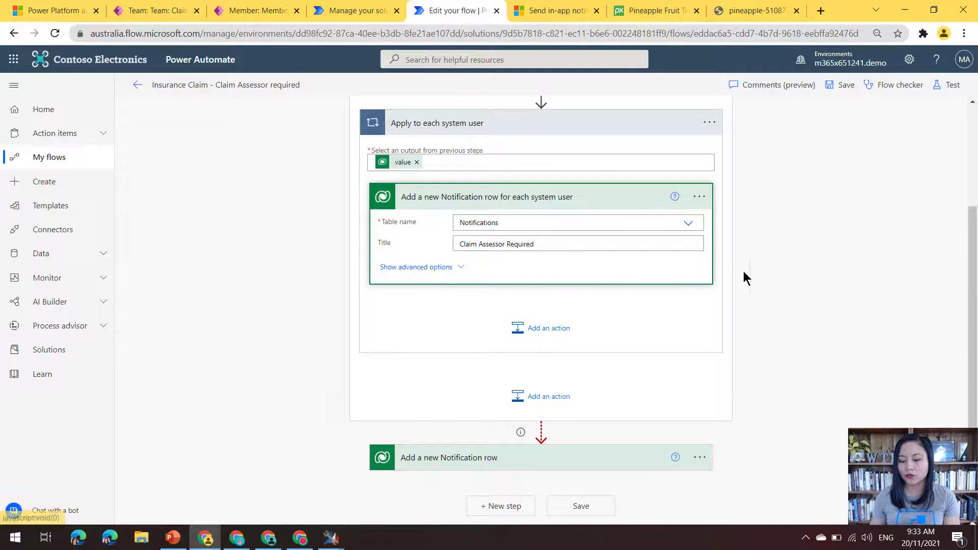
scroll(852, 275, "down", 1)
scroll(851, 275, "down", 1)
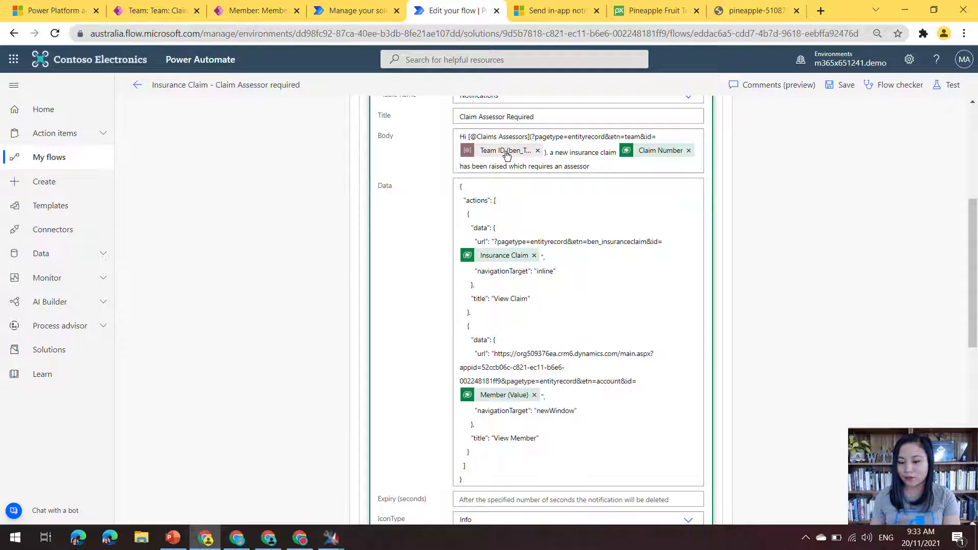
Step: Look up the custom title and body example in the Microsoft documentation on sending in-app notifications
left_click(559, 13)
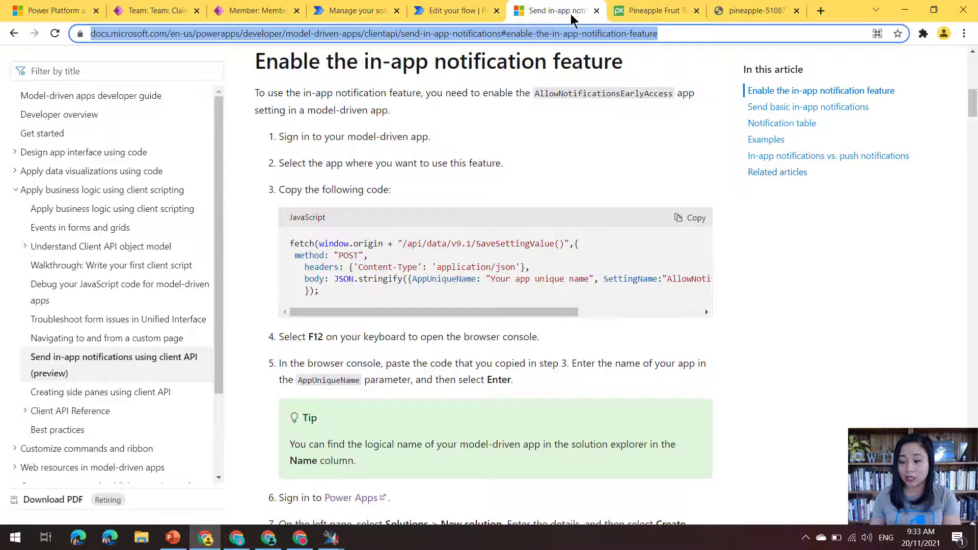
left_click(764, 141)
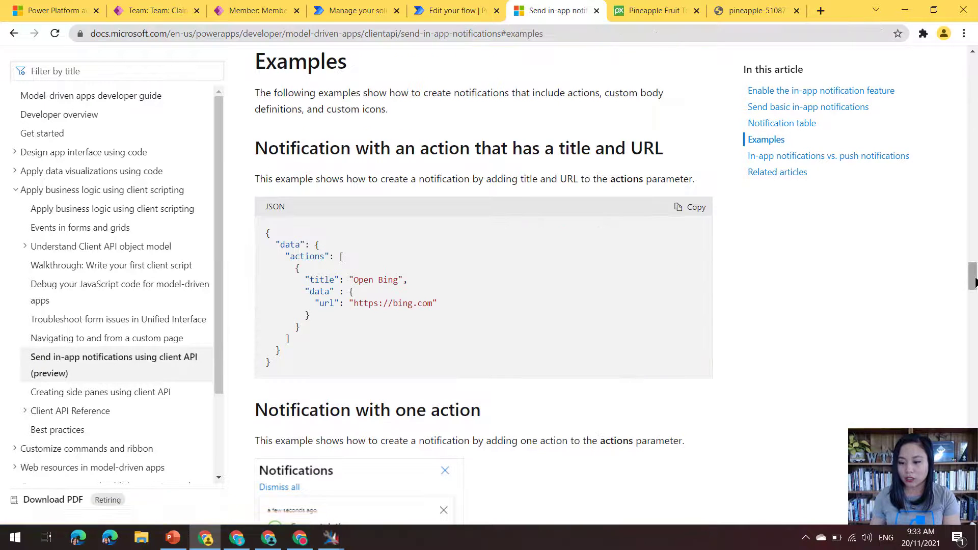
left_click_drag(974, 281, 974, 472)
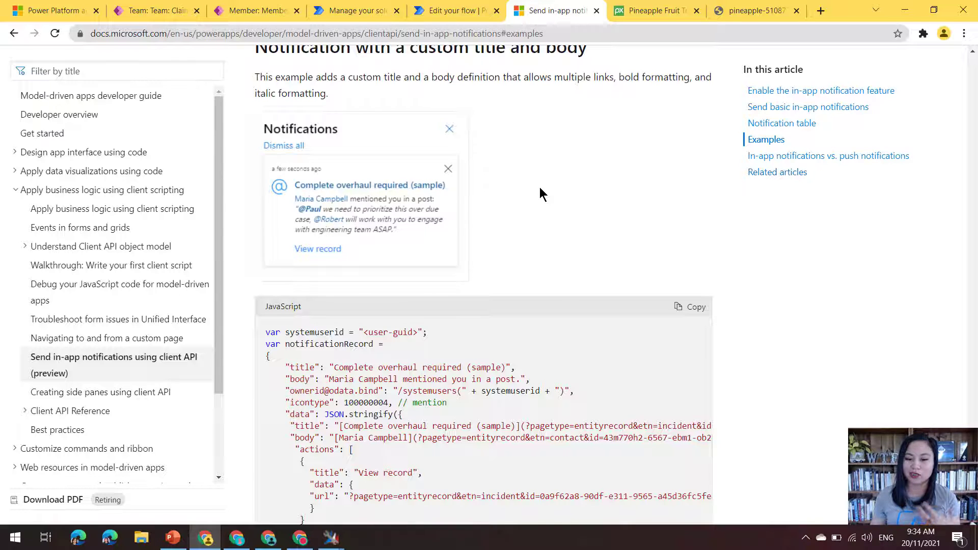
Step: Return to the Insurance Claim - Claim Assessor required flow and save it
left_click(464, 11)
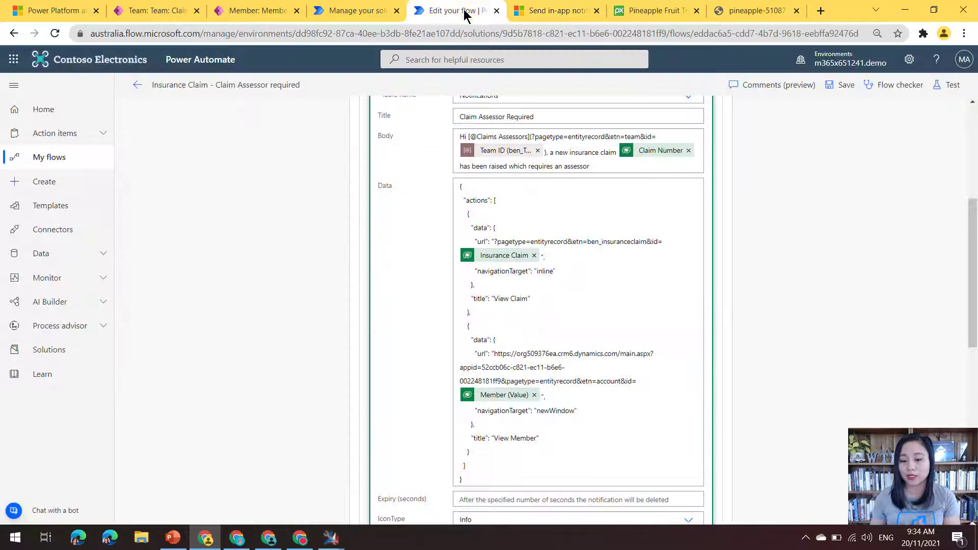
left_click(849, 87)
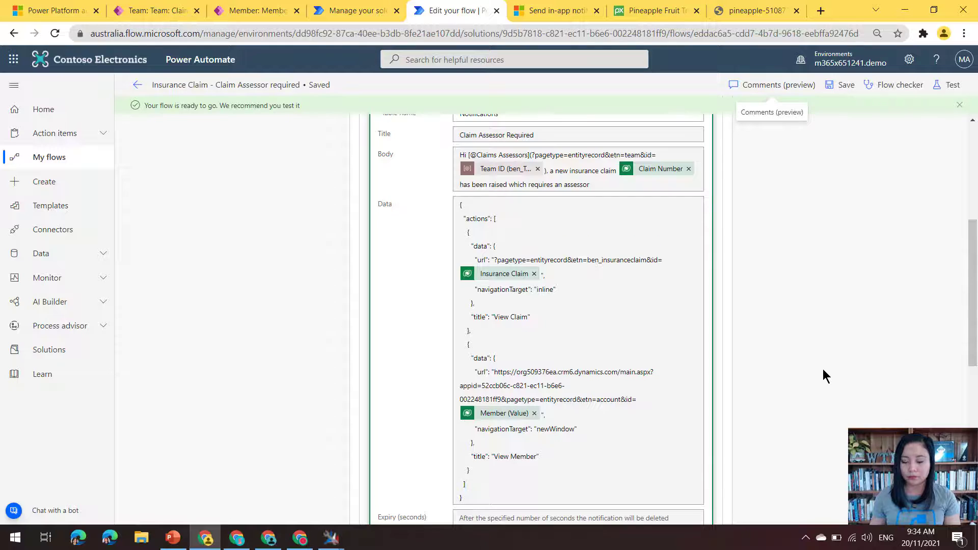
Step: Switch to the Claims app and start a new insurance claim for Daily Bugle with a 40000 estimate and an 11/9/2021 claim date
left_click(238, 538)
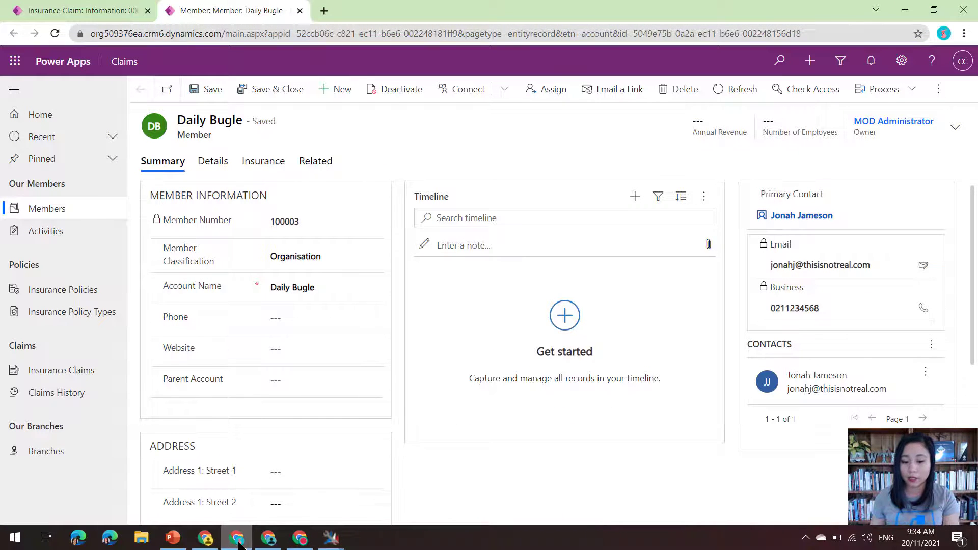
left_click(269, 168)
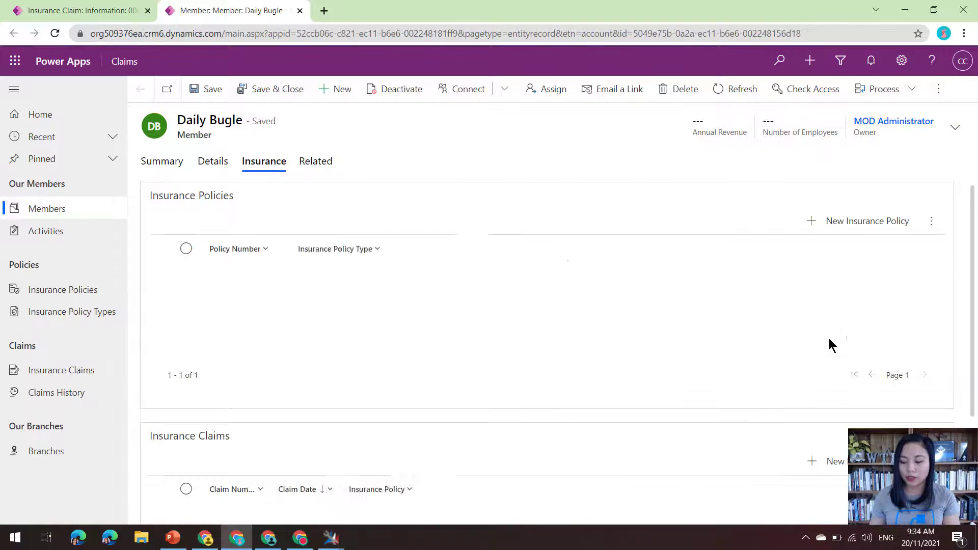
left_click(820, 461)
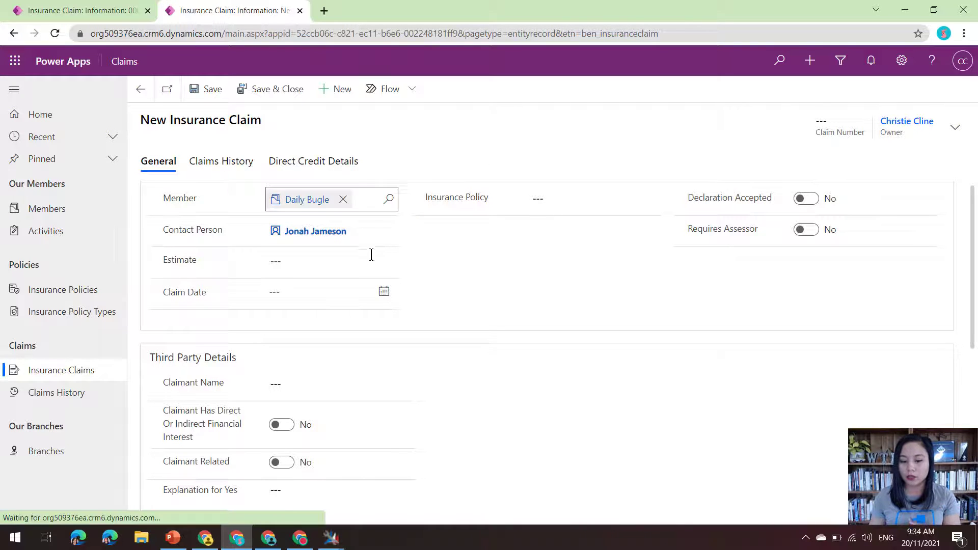
left_click(351, 264)
type("40000")
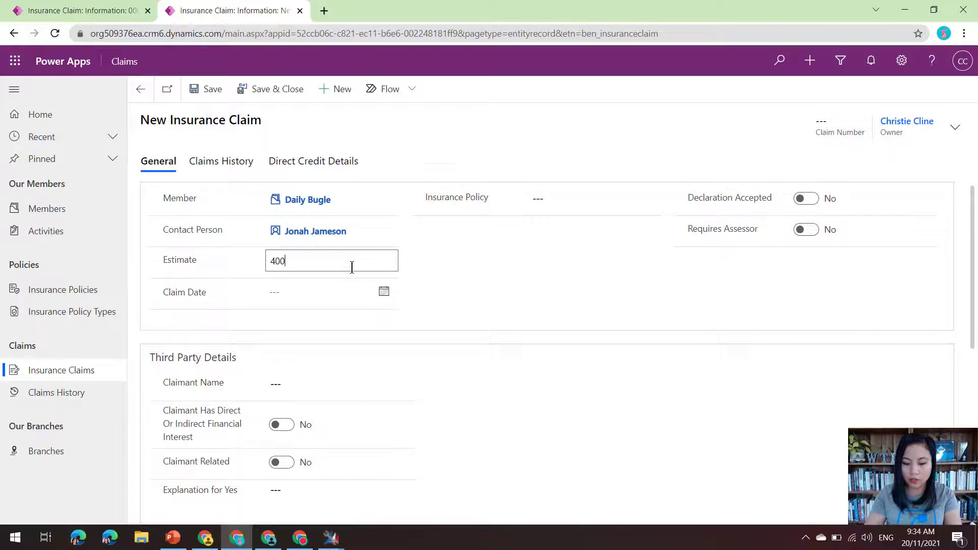
left_click(384, 291)
left_click(316, 388)
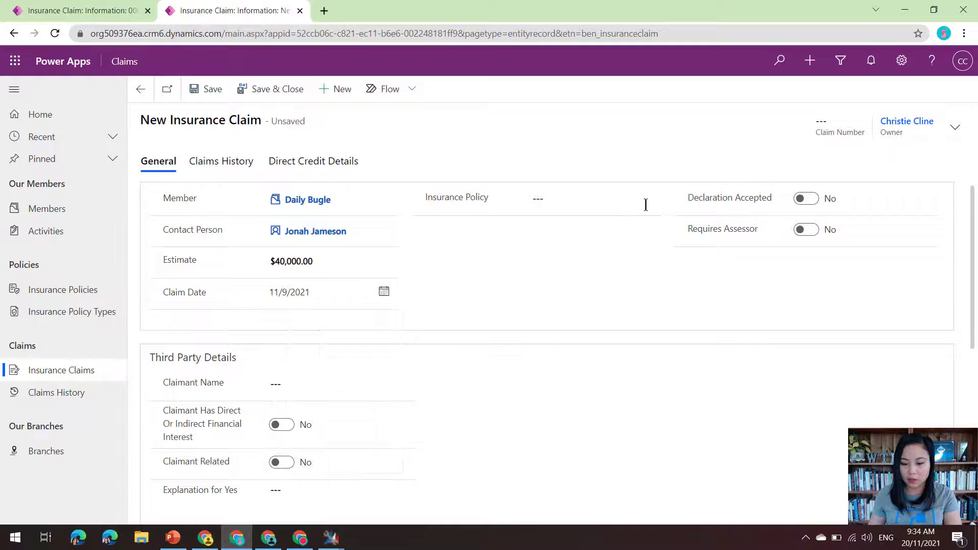
Step: Assign the member's Professional Indemnity policy to the claim, set Requires Assessor to Yes, and save and close the claim
left_click(646, 200)
left_click(608, 259)
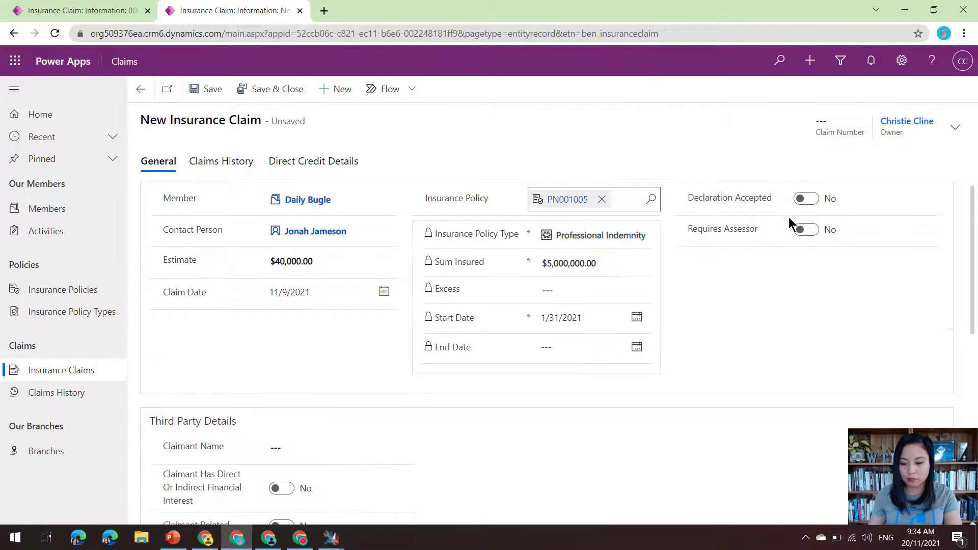
left_click(810, 231)
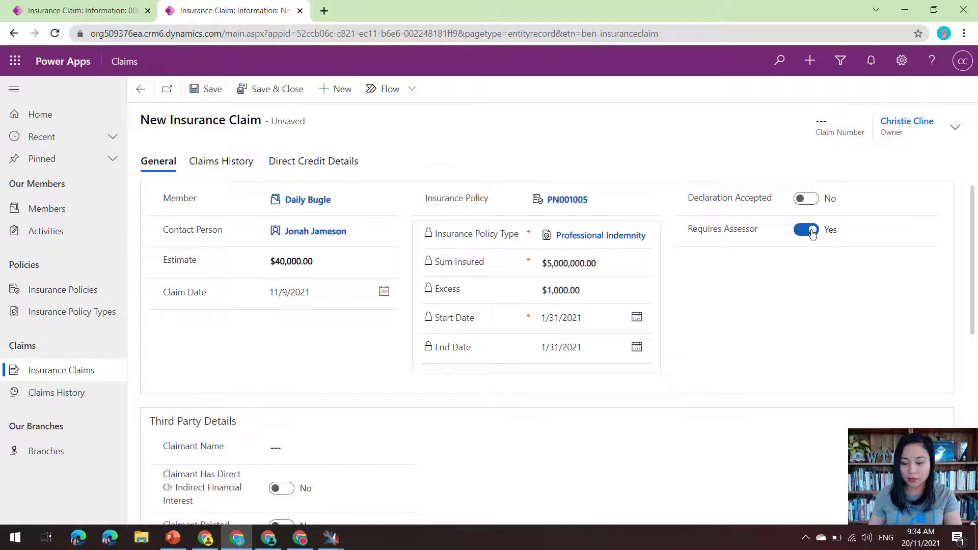
left_click(245, 90)
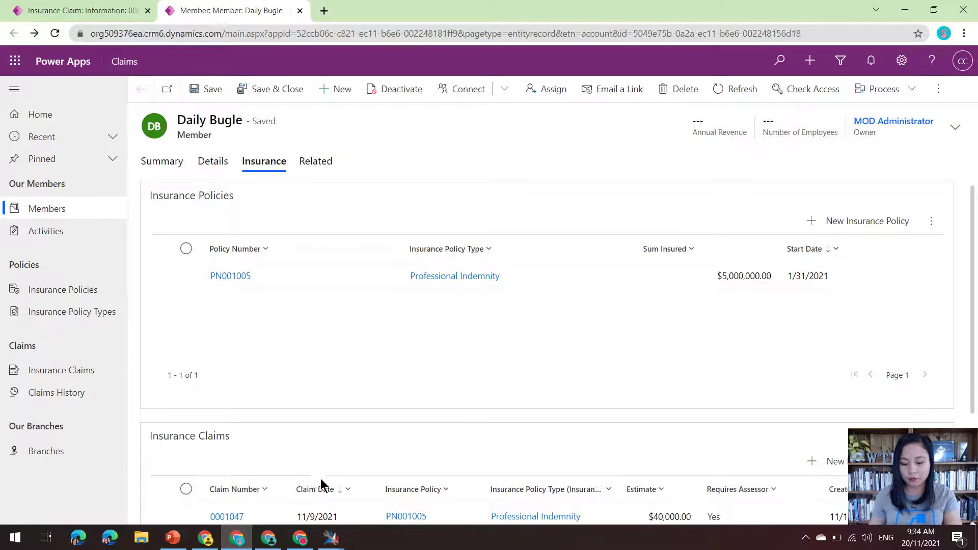
Step: Arrange the two other team members' Claims app windows side by side
left_click(268, 538)
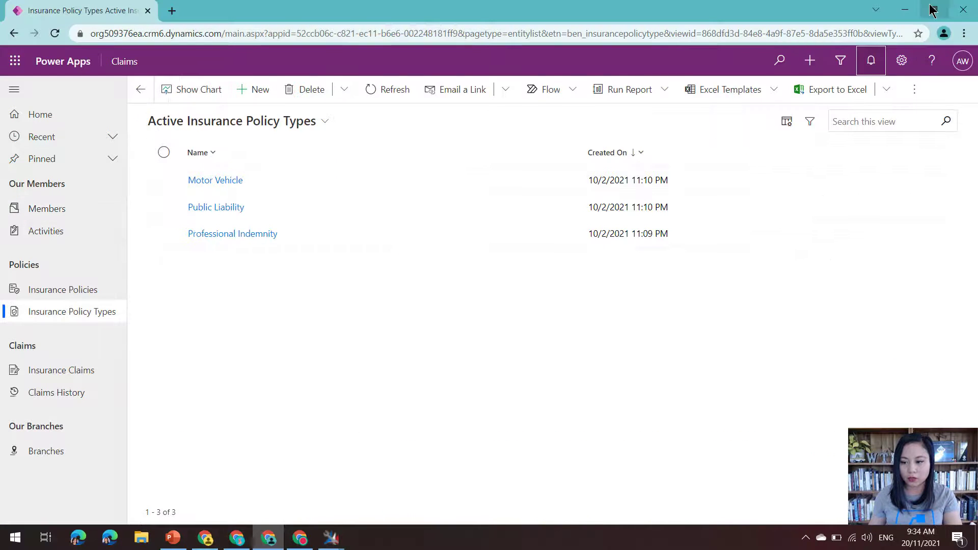
key("super+Left")
left_click(269, 537)
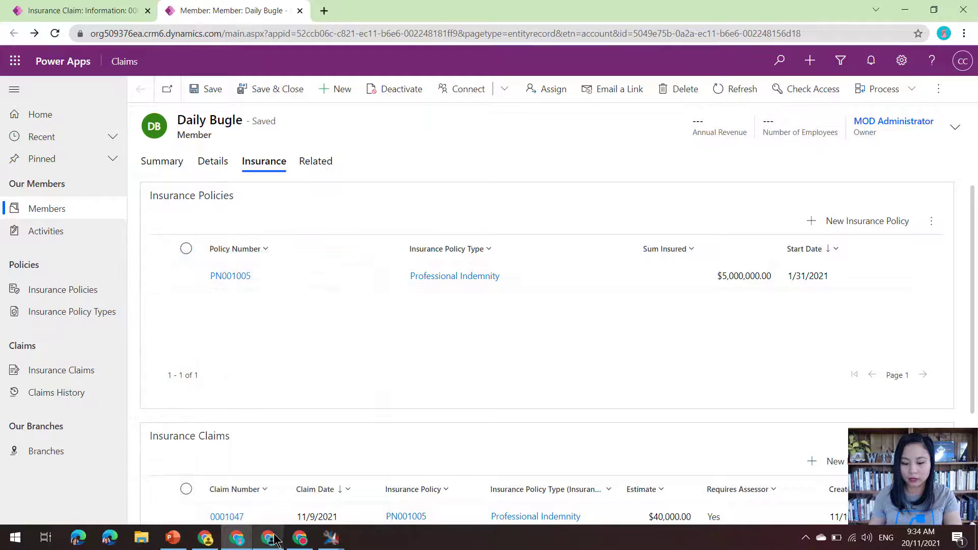
left_click(273, 537)
left_click(299, 541)
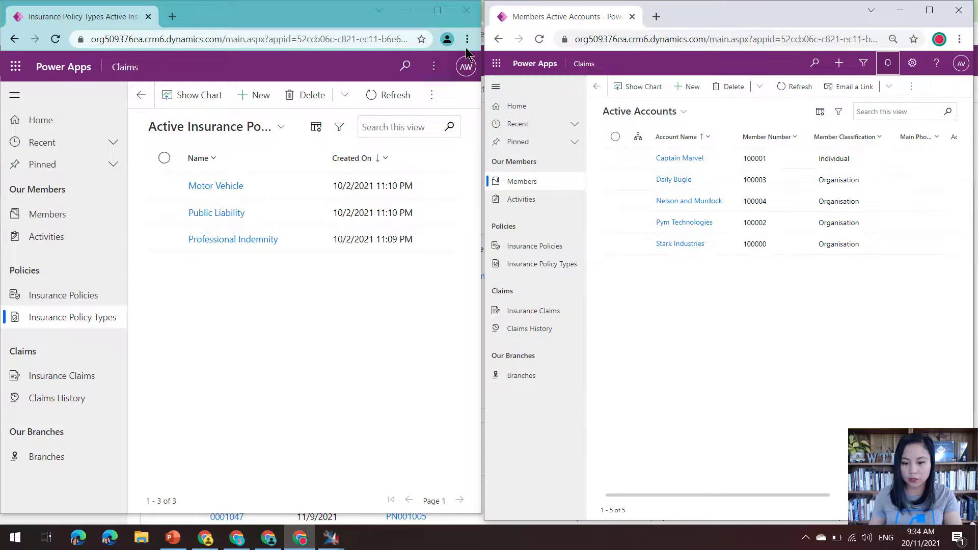
Step: Reduce the browser zoom of the Claims window showing Active Insurance Policy Types so its full command bar fits
left_click(467, 40)
left_click(377, 157)
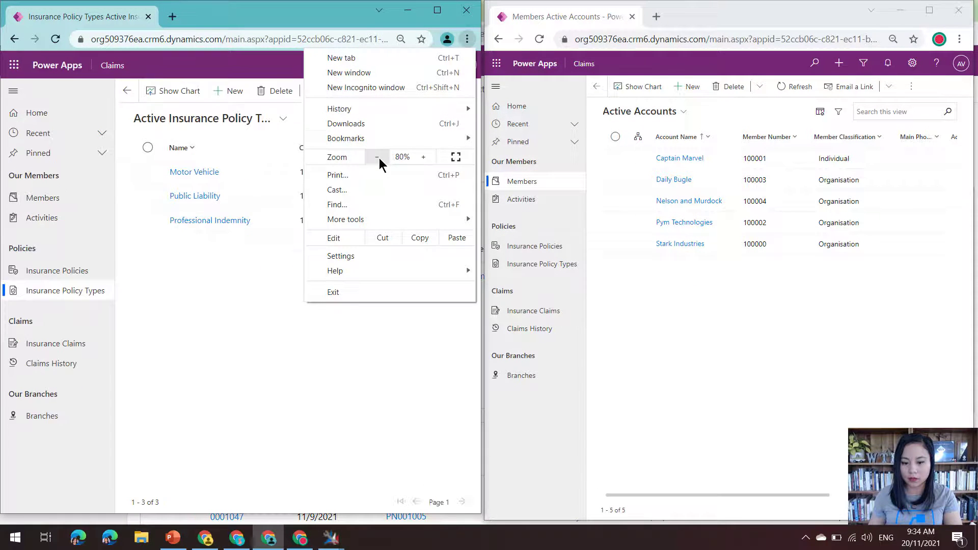
left_click(378, 157)
left_click(378, 157)
left_click(418, 308)
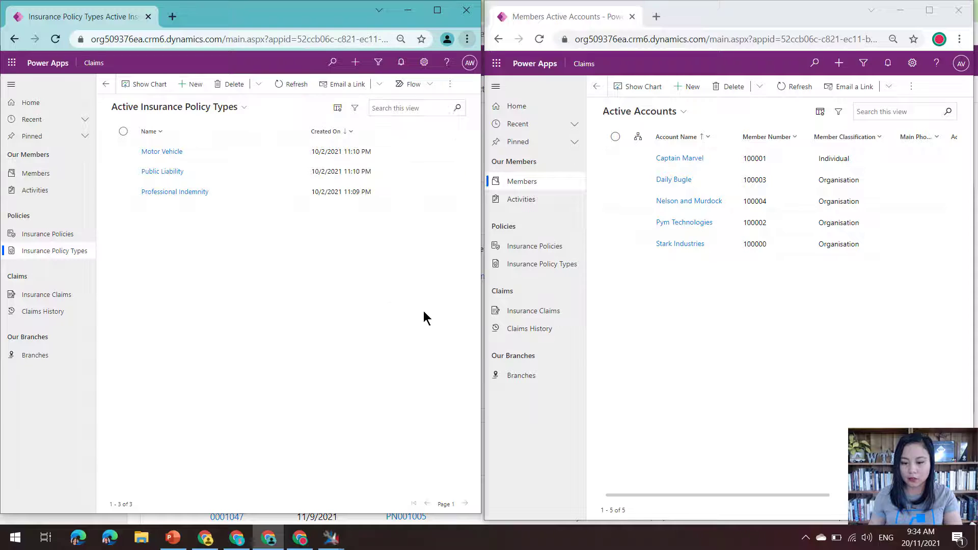
Step: Open Activities in one team member's Claims window and Insurance Policies in the other to check for the new notification
left_click(519, 202)
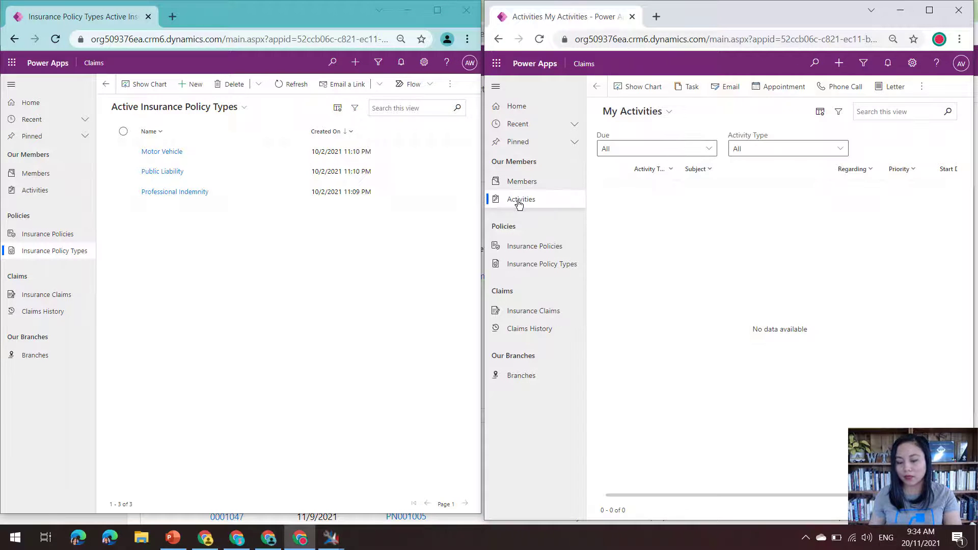
left_click(32, 235)
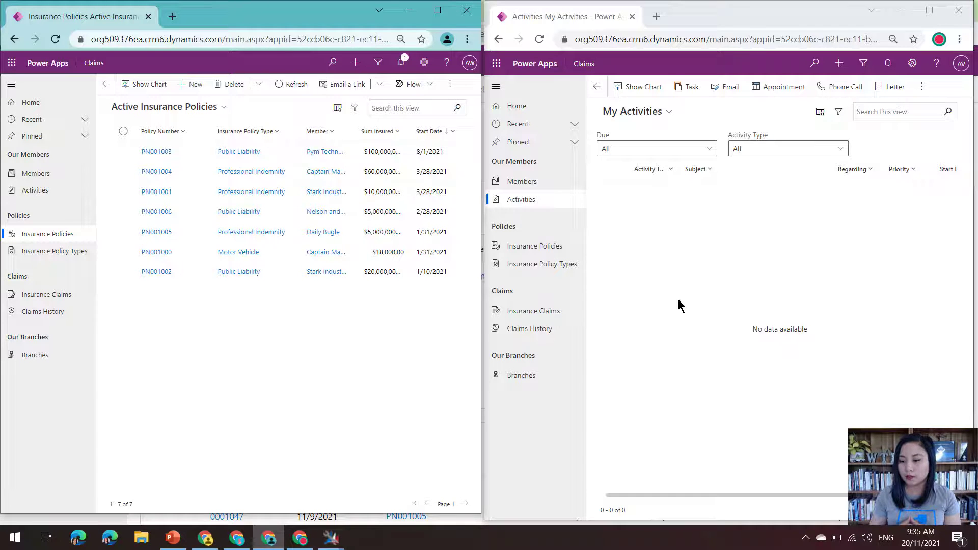
Step: In the Claims window showing My Activities, switch between Insurance Policies, Members and Insurance Policy Types to trigger the notification check, and review the notifications list
left_click(534, 246)
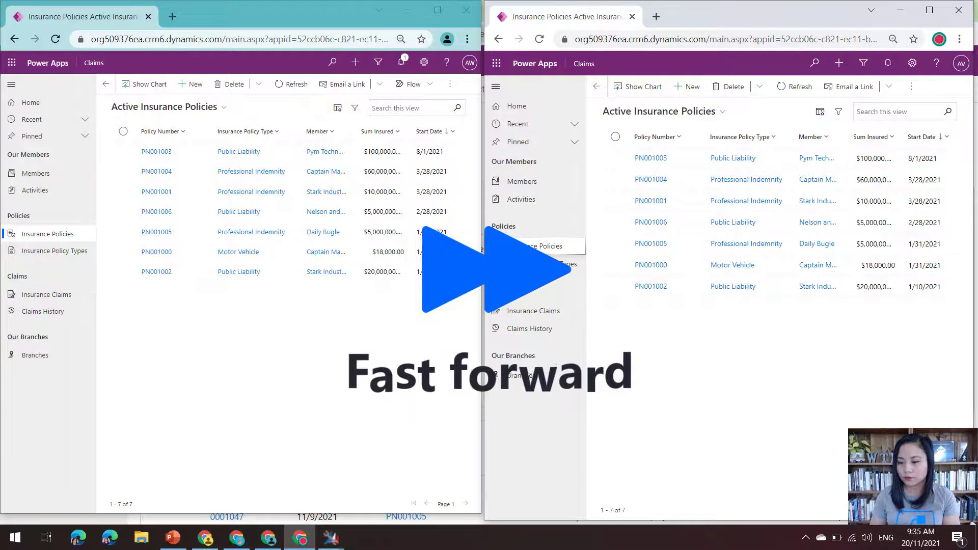
left_click(518, 181)
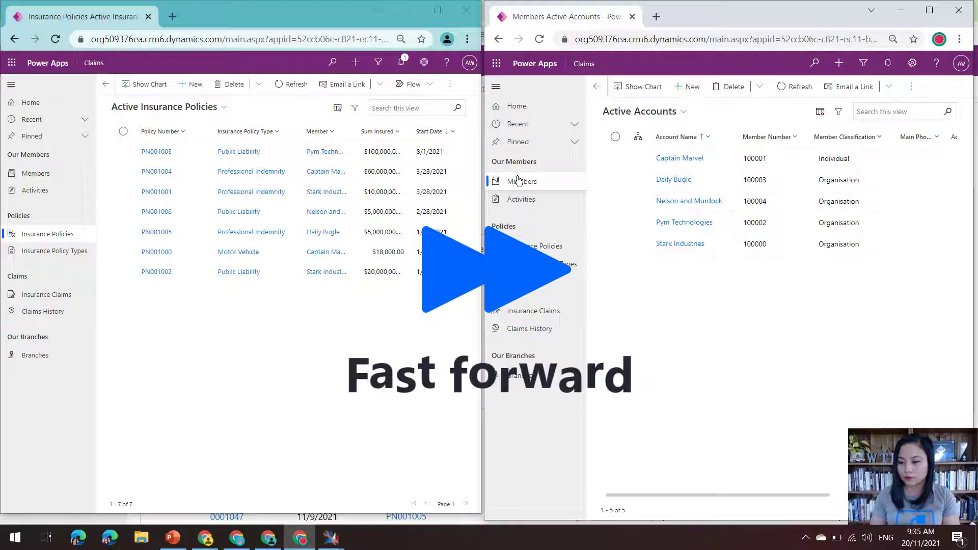
left_click(538, 247)
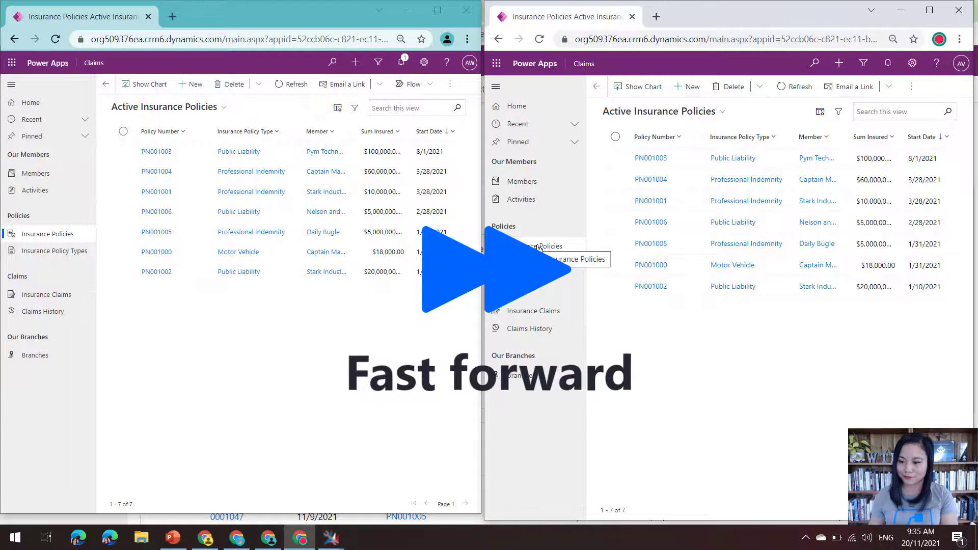
left_click(532, 264)
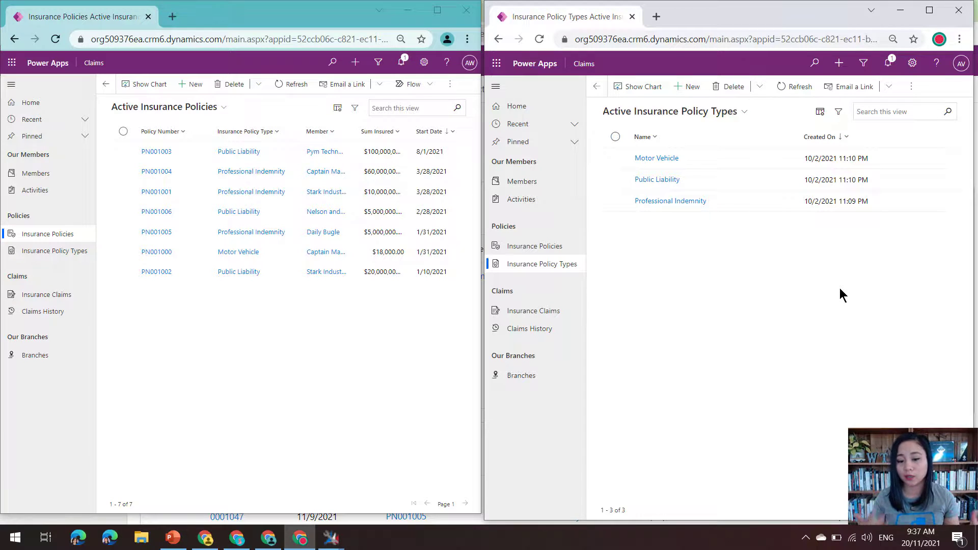
left_click(888, 62)
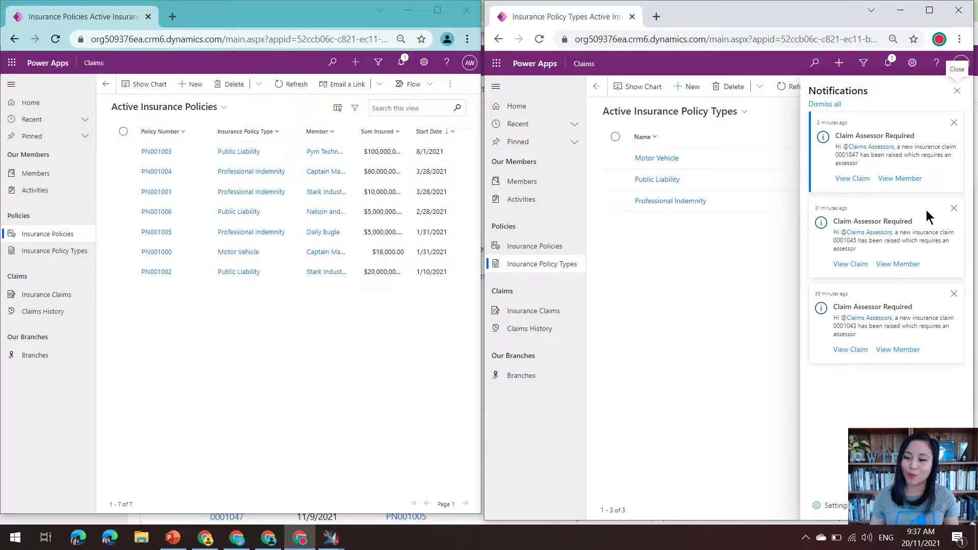
left_click(705, 292)
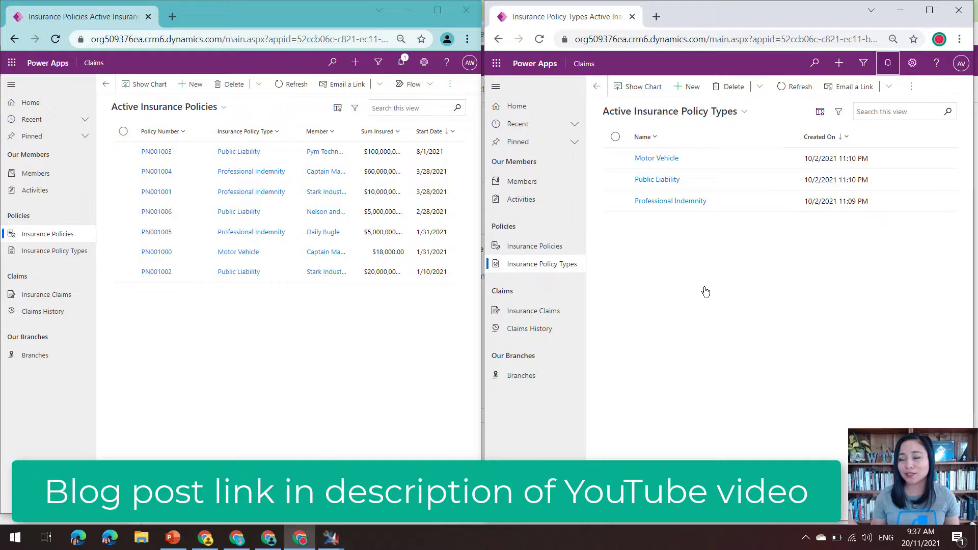